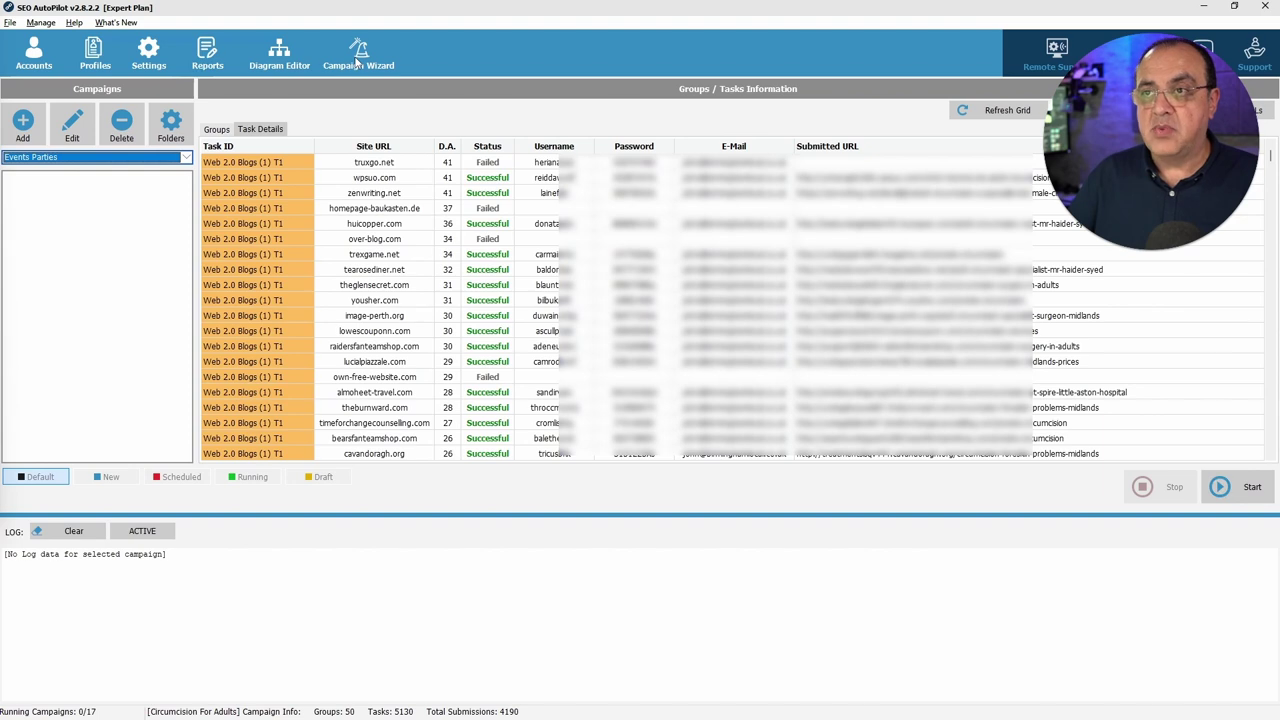
Start a new wizard campaign named Chocolate Fountain in the Events Parties folder
{"action": "left_click_drag", "start_coordinate": [357, 62], "coordinate": [550, 306]}
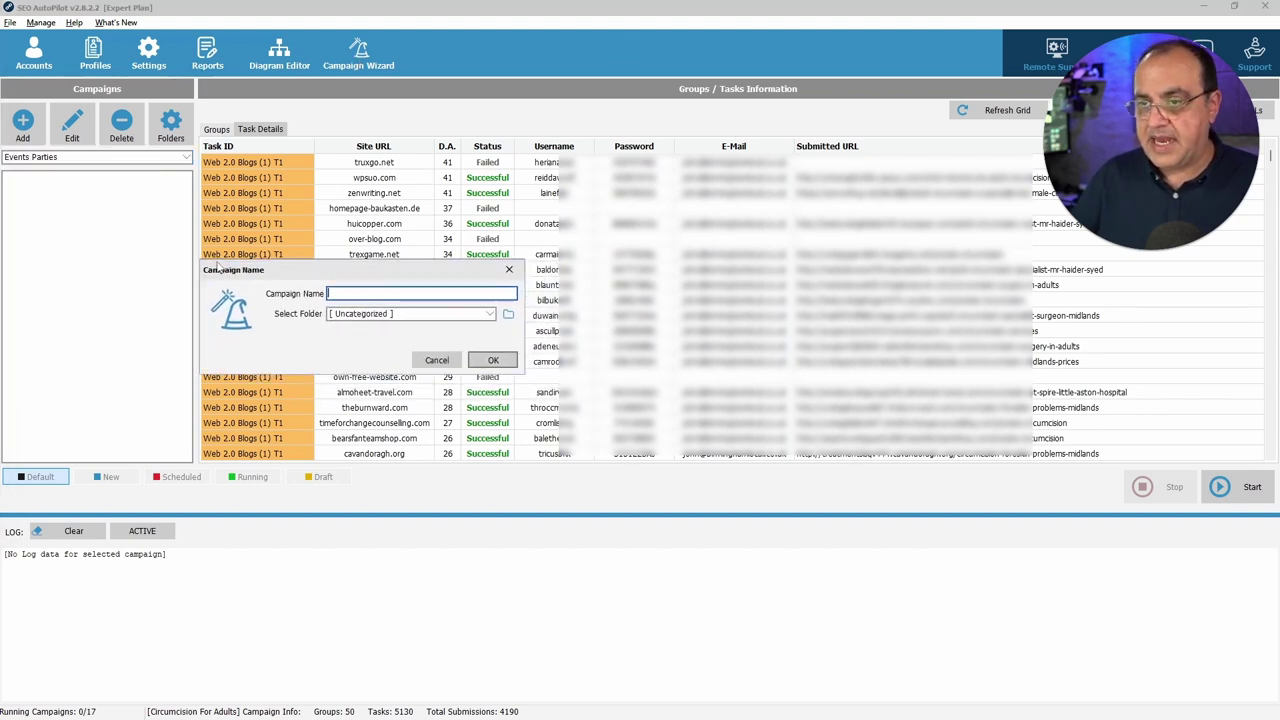
{"action": "right_click", "coordinate": [324, 288]}
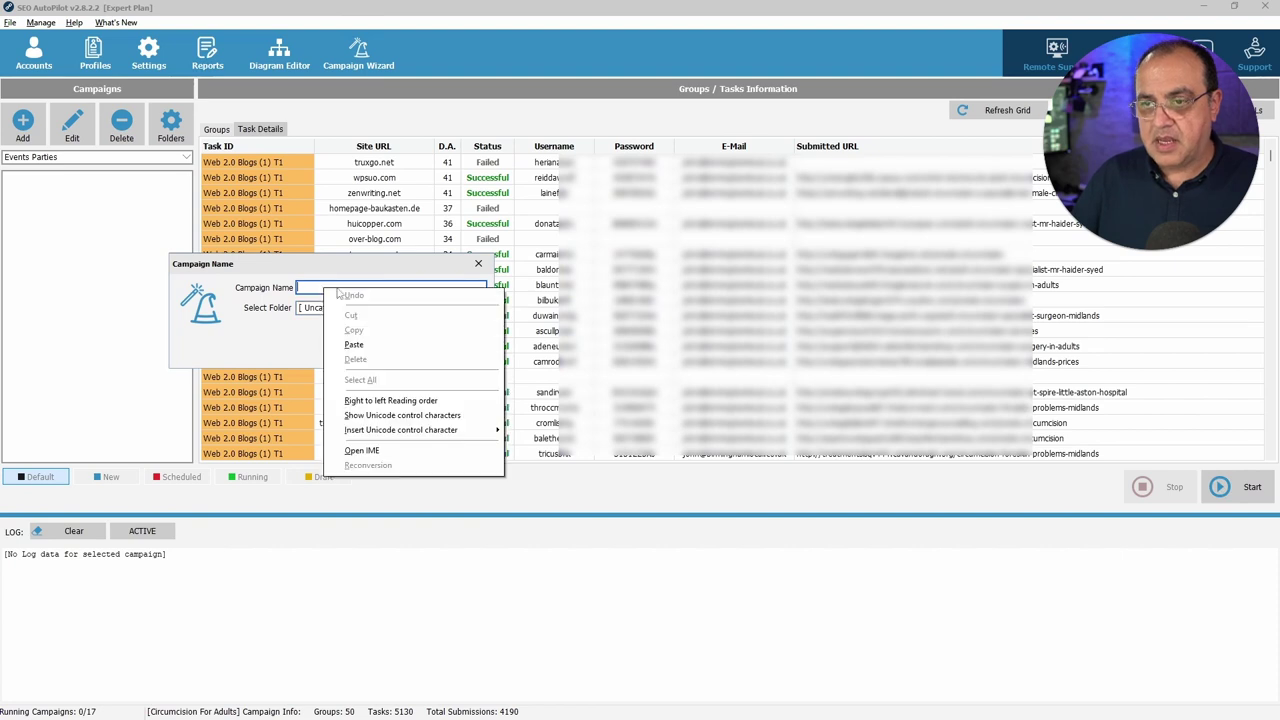
{"action": "left_click", "coordinate": [355, 345]}
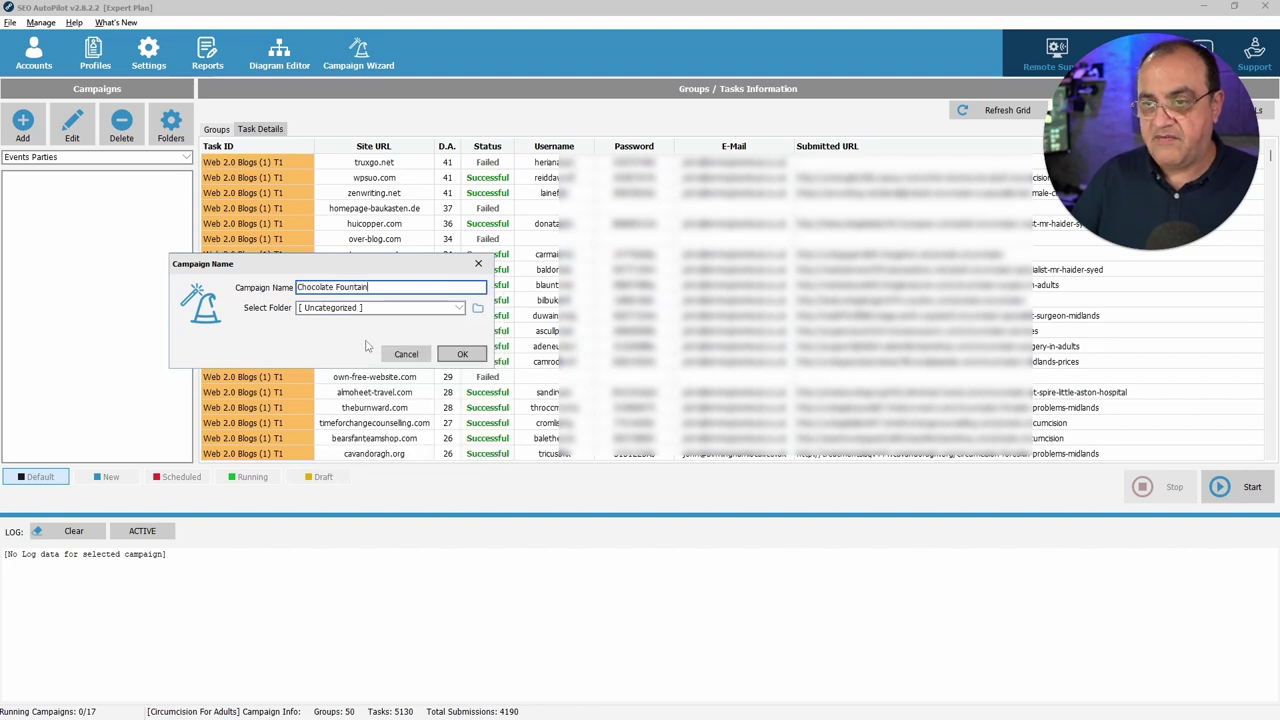
{"action": "left_click", "coordinate": [355, 309]}
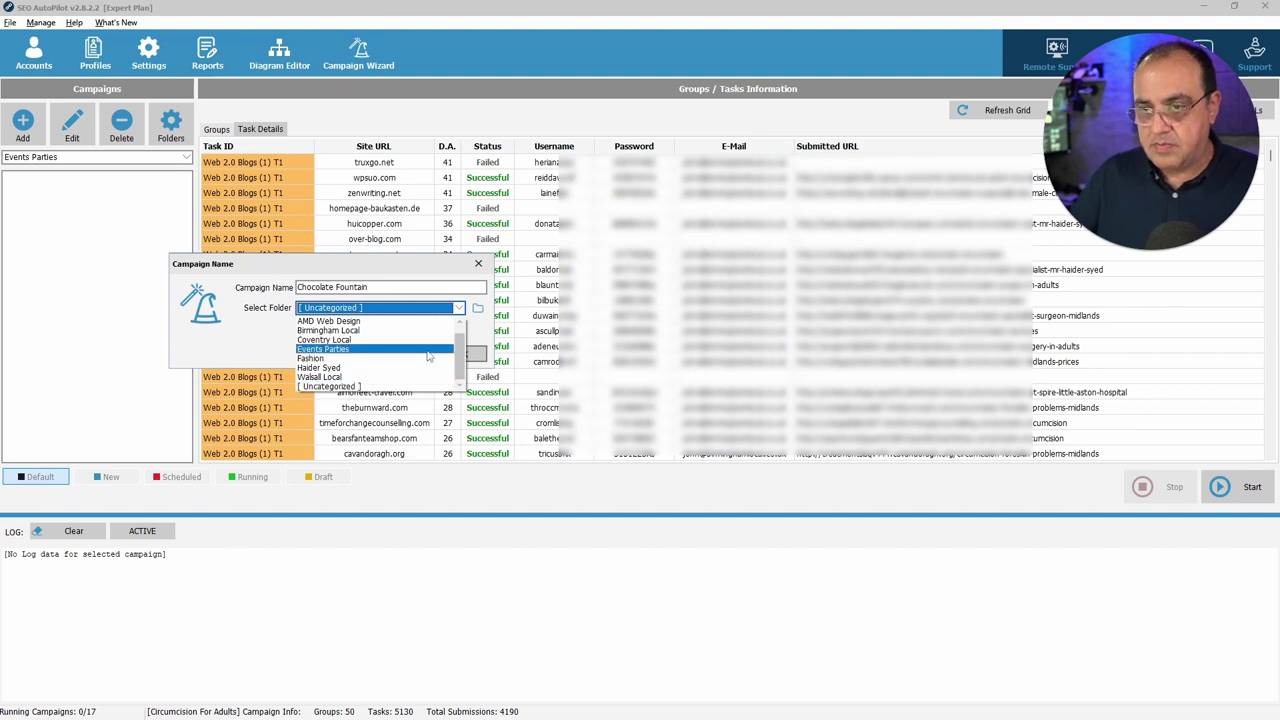
{"action": "scroll", "coordinate": [428, 356], "scroll_direction": "up", "scroll_amount": 1}
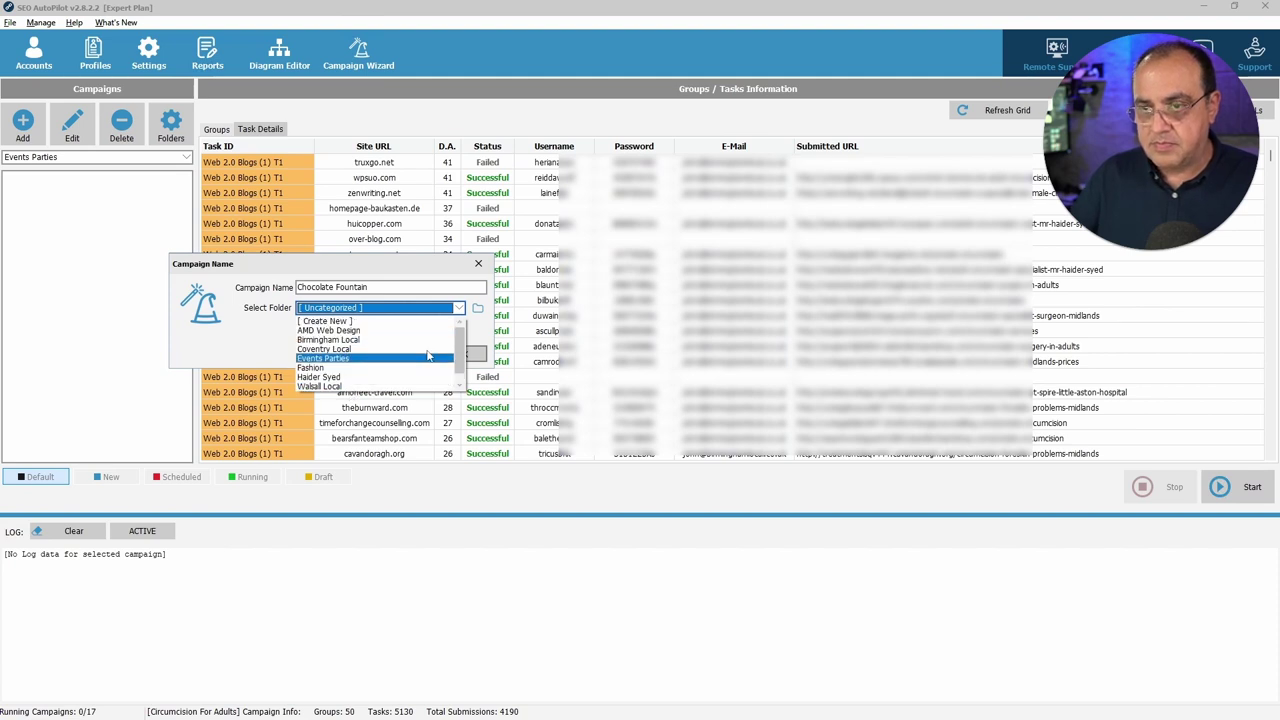
{"action": "left_click", "coordinate": [345, 362]}
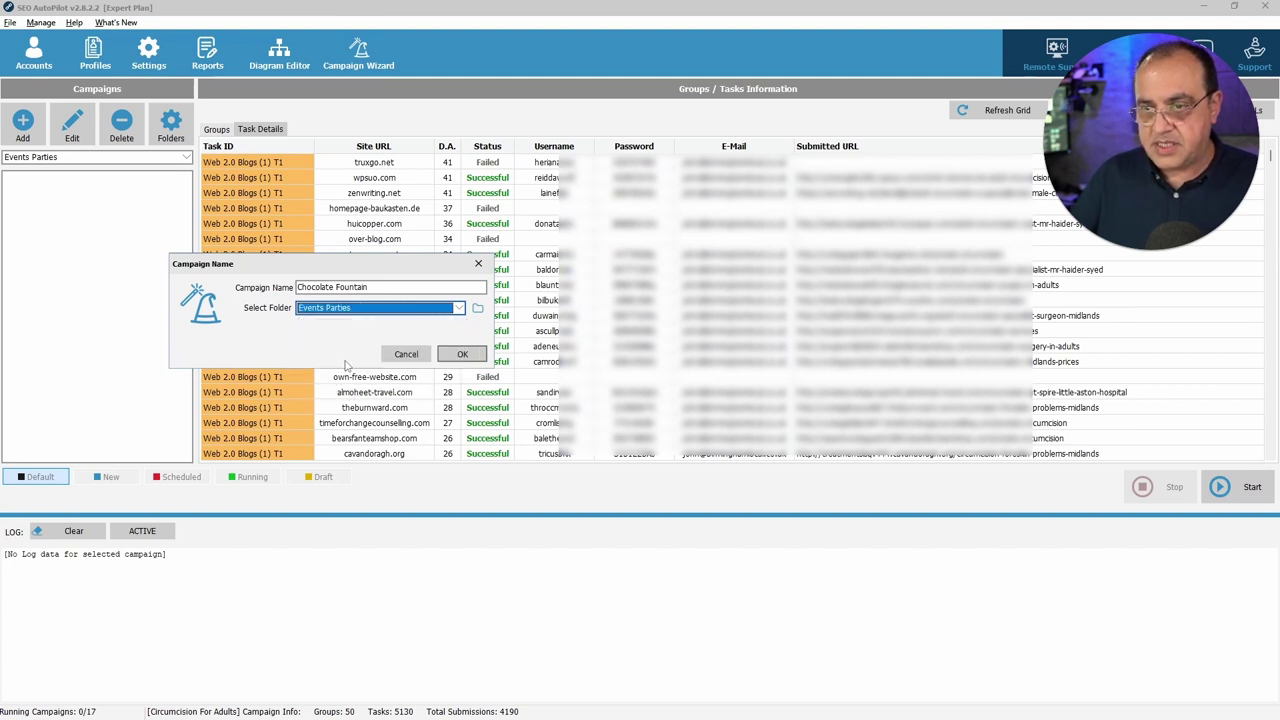
{"action": "left_click", "coordinate": [459, 355]}
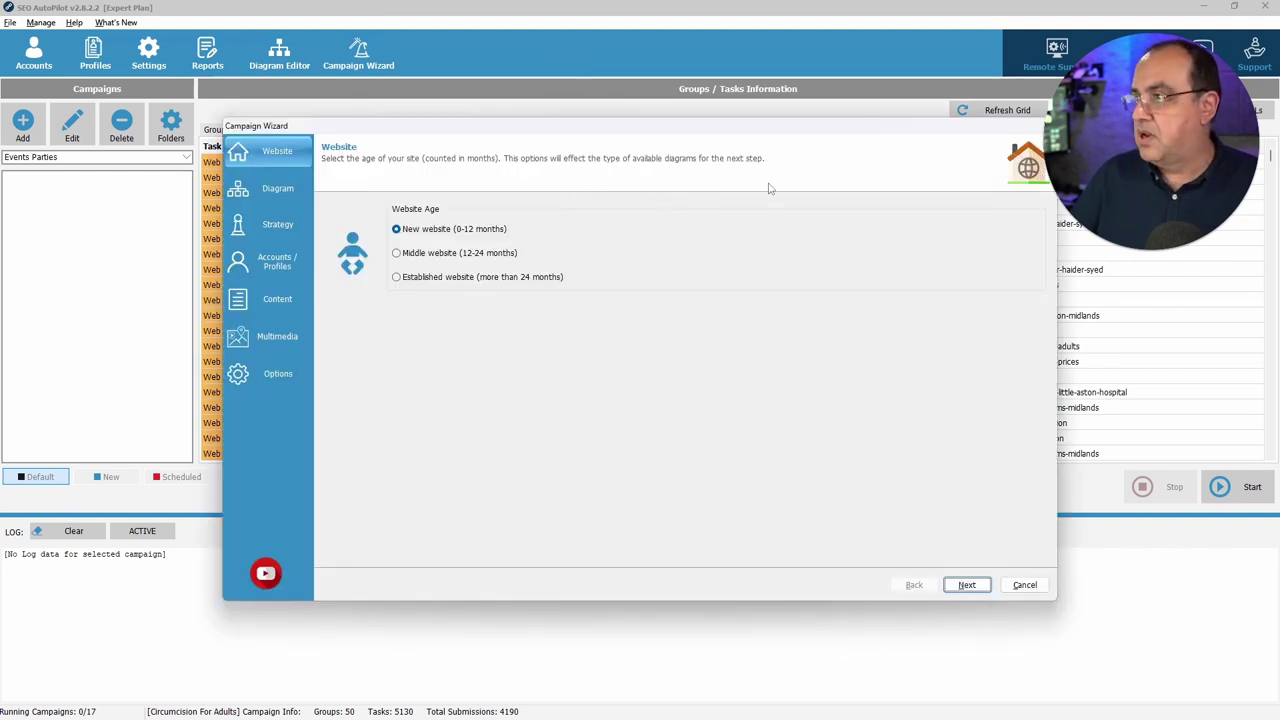
Keep the website age as New website (0-12 months) and continue to the diagram selection
{"action": "left_click_drag", "start_coordinate": [717, 127], "coordinate": [716, 76]}
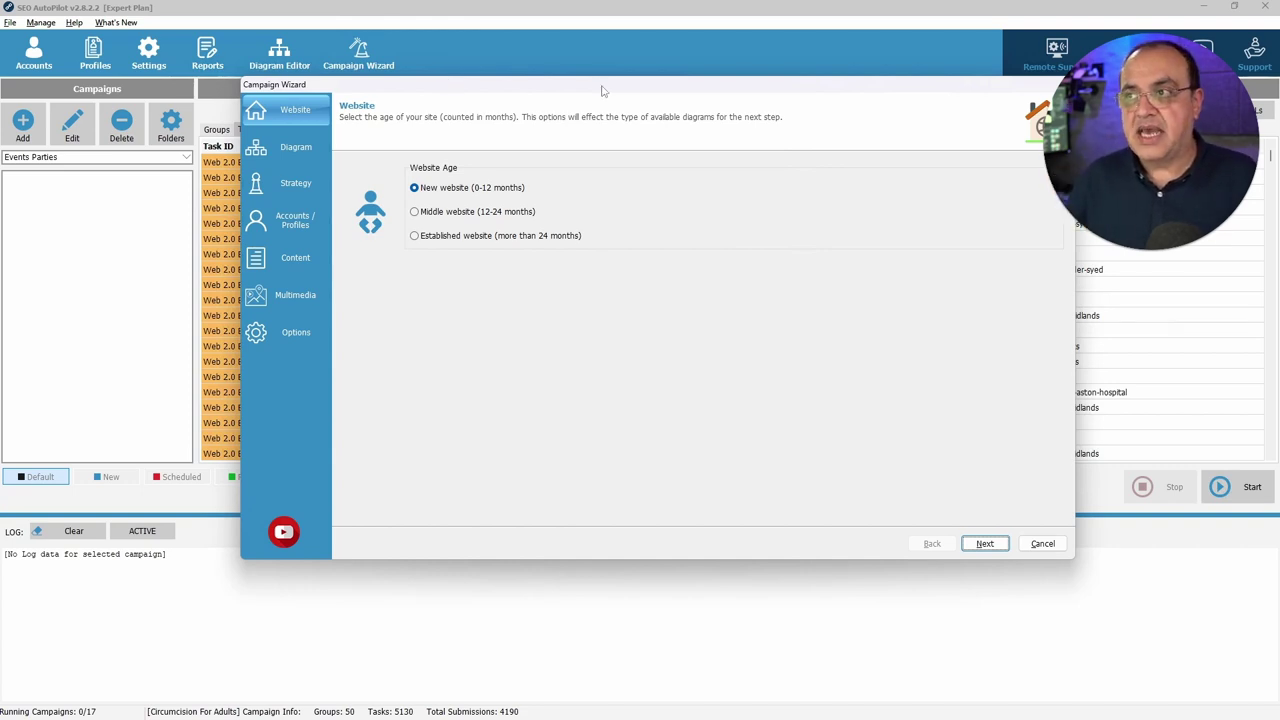
{"action": "left_click_drag", "start_coordinate": [602, 89], "coordinate": [628, 94]}
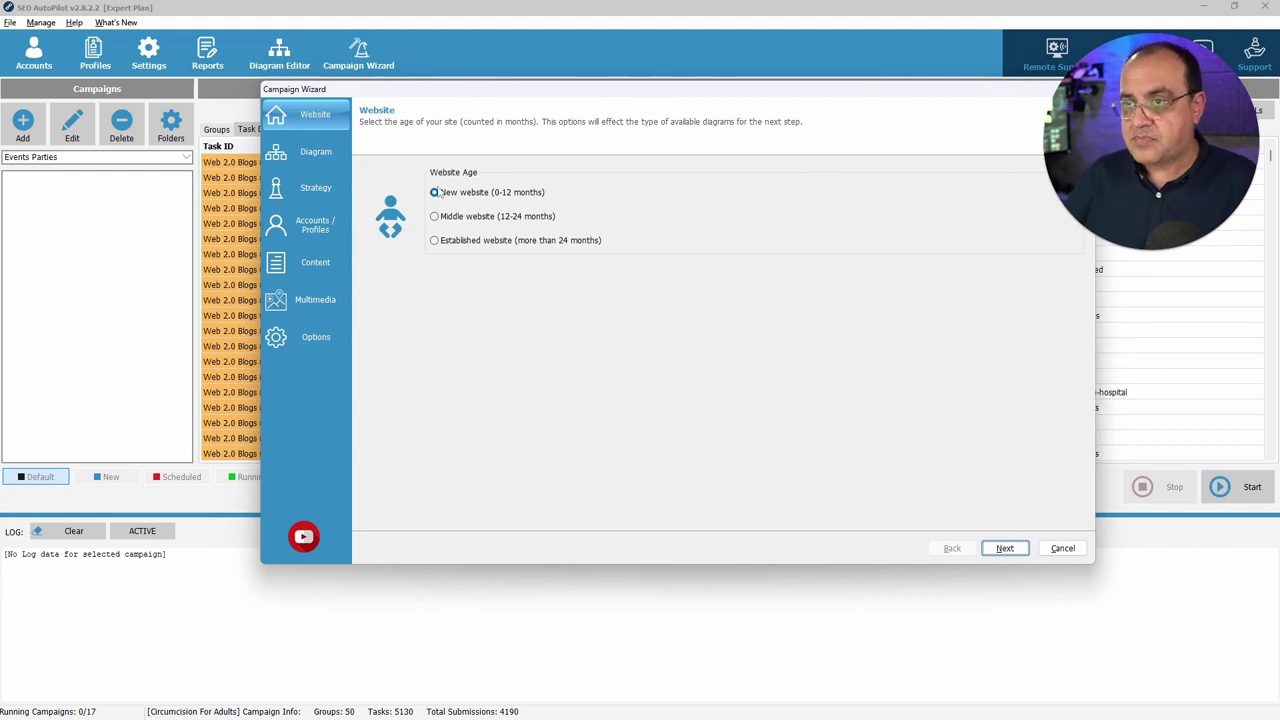
{"action": "left_click_drag", "start_coordinate": [503, 91], "coordinate": [445, 53]}
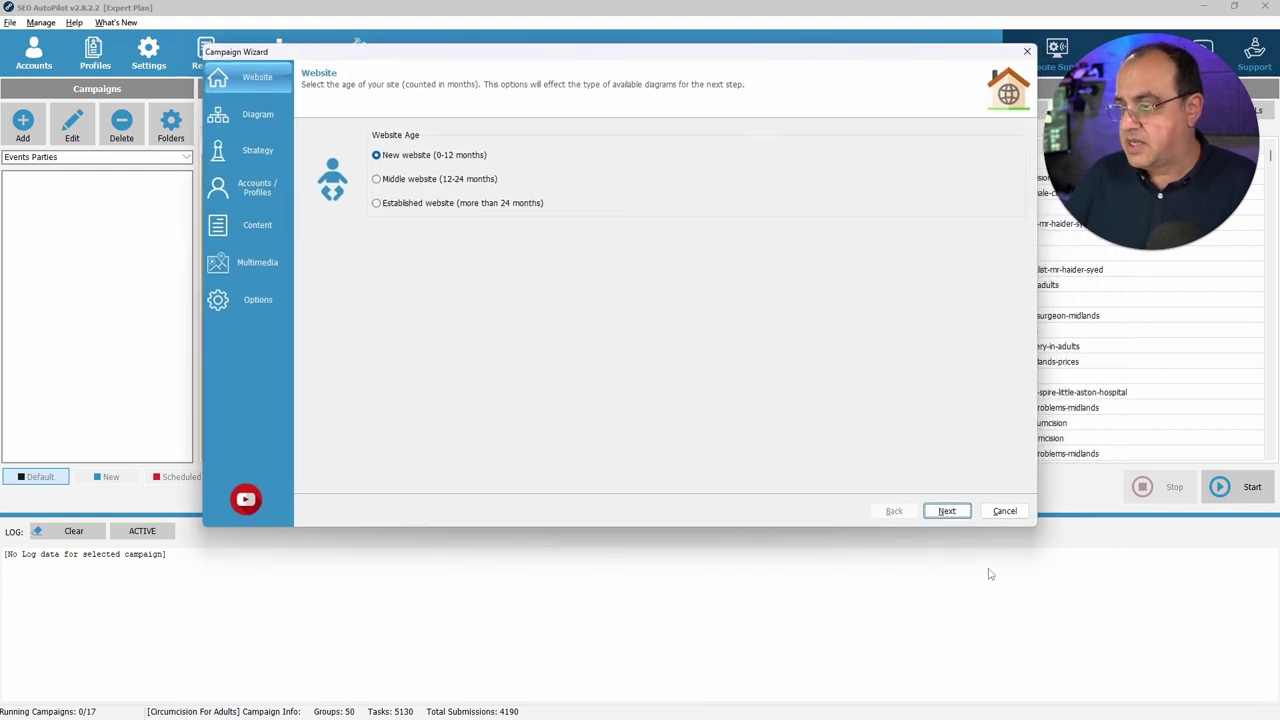
{"action": "left_click", "coordinate": [944, 512]}
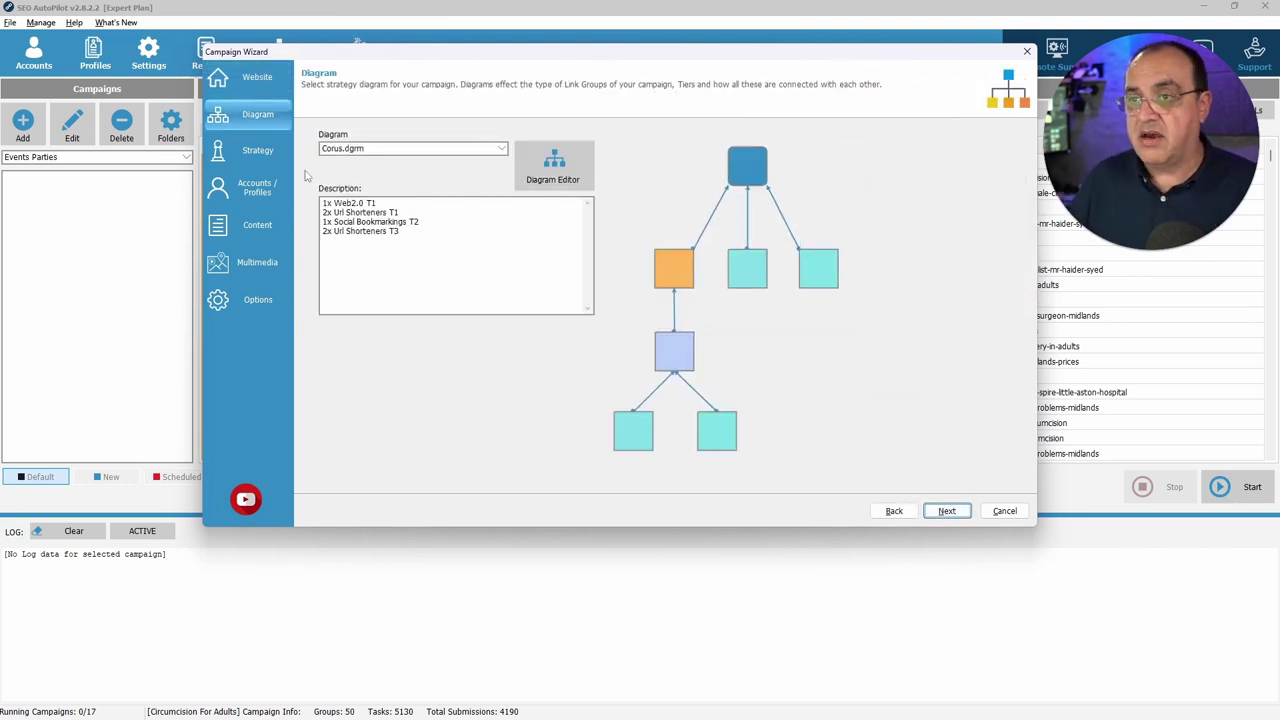
Preview the Domain Authority Stacking V2, Nymphe, PRO - Web 2.0 Pusher and Video Ranking SEO Expert -YT Video Ranker diagrams
{"action": "left_click", "coordinate": [404, 150]}
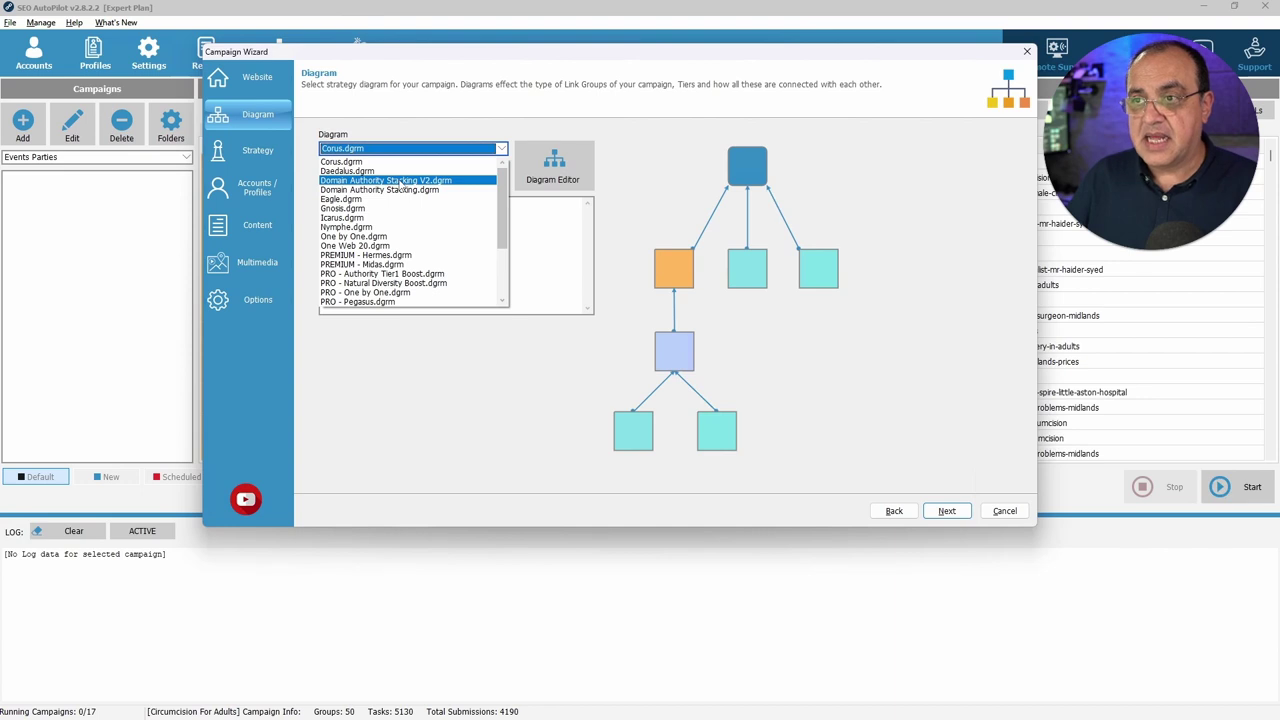
{"action": "left_click", "coordinate": [400, 182]}
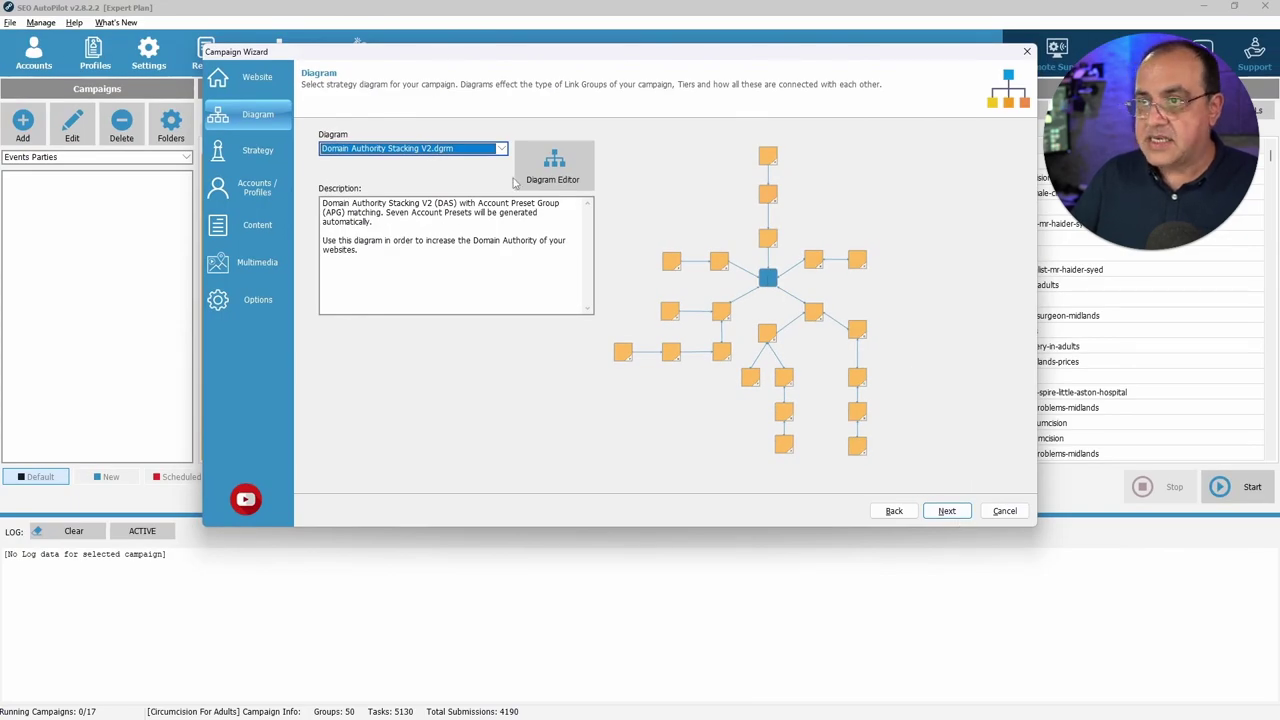
{"action": "left_click", "coordinate": [502, 148]}
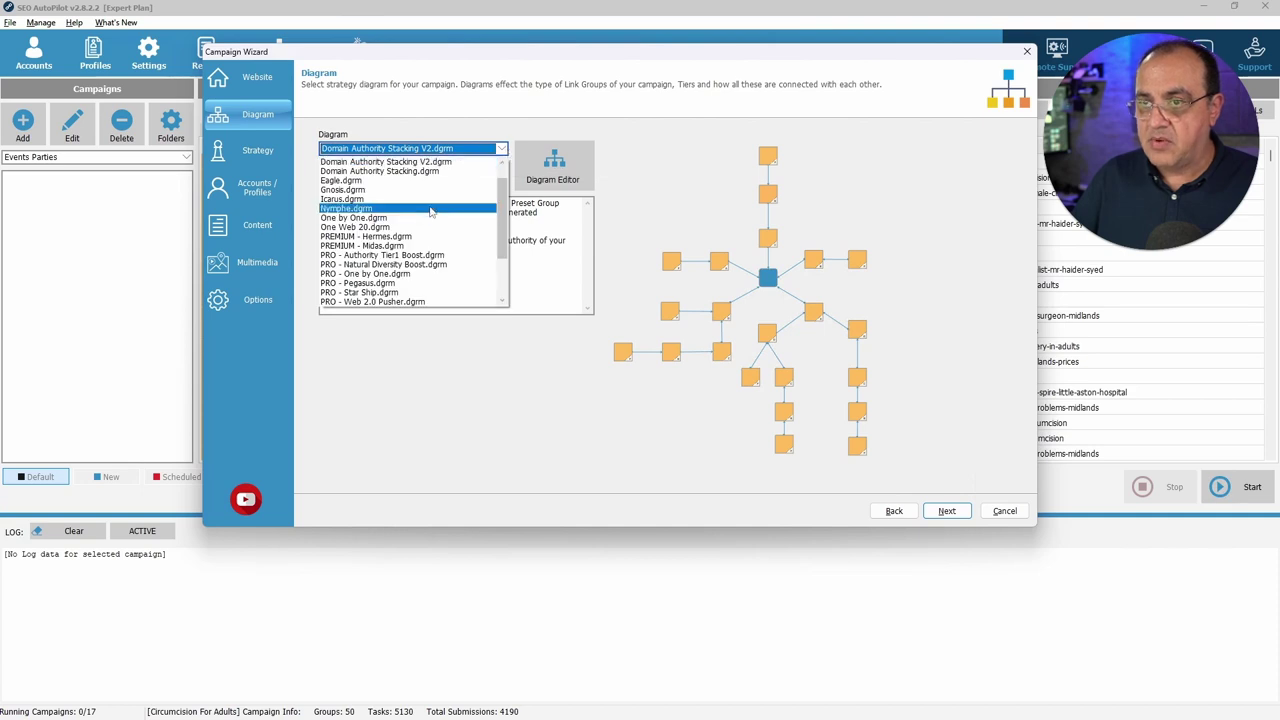
{"action": "left_click", "coordinate": [430, 209]}
{"action": "left_click", "coordinate": [502, 148]}
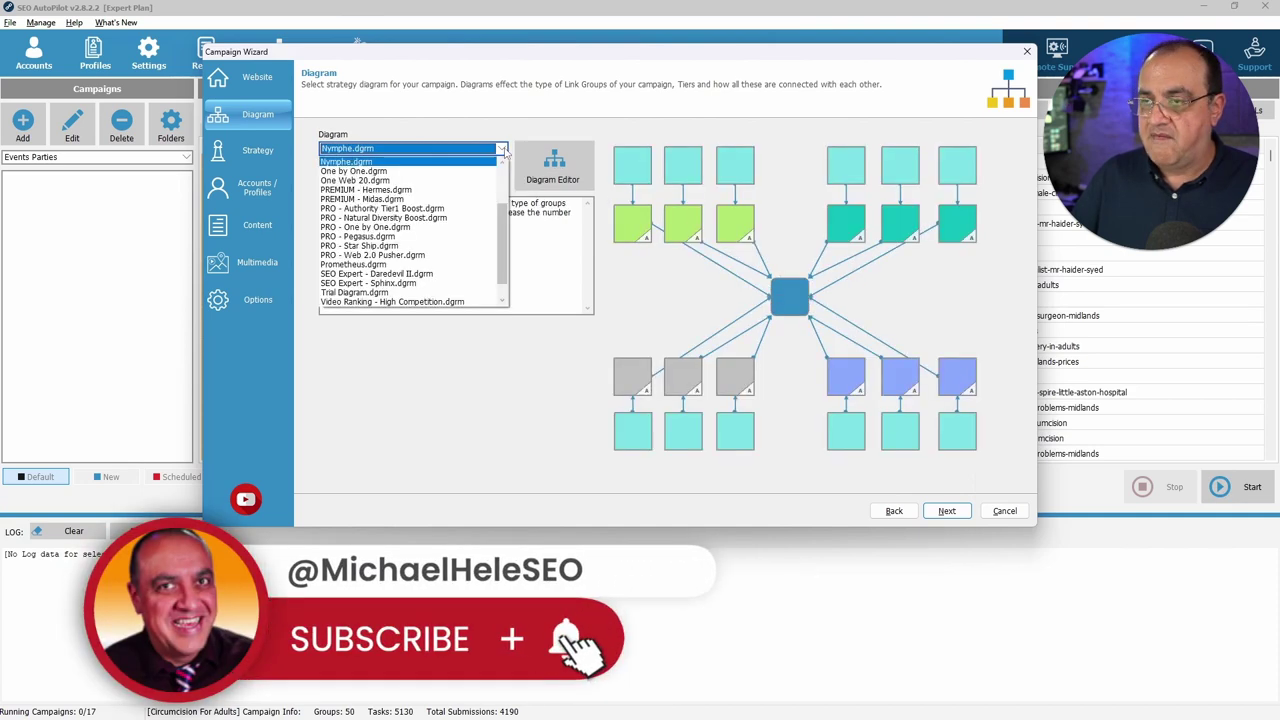
{"action": "left_click", "coordinate": [489, 255]}
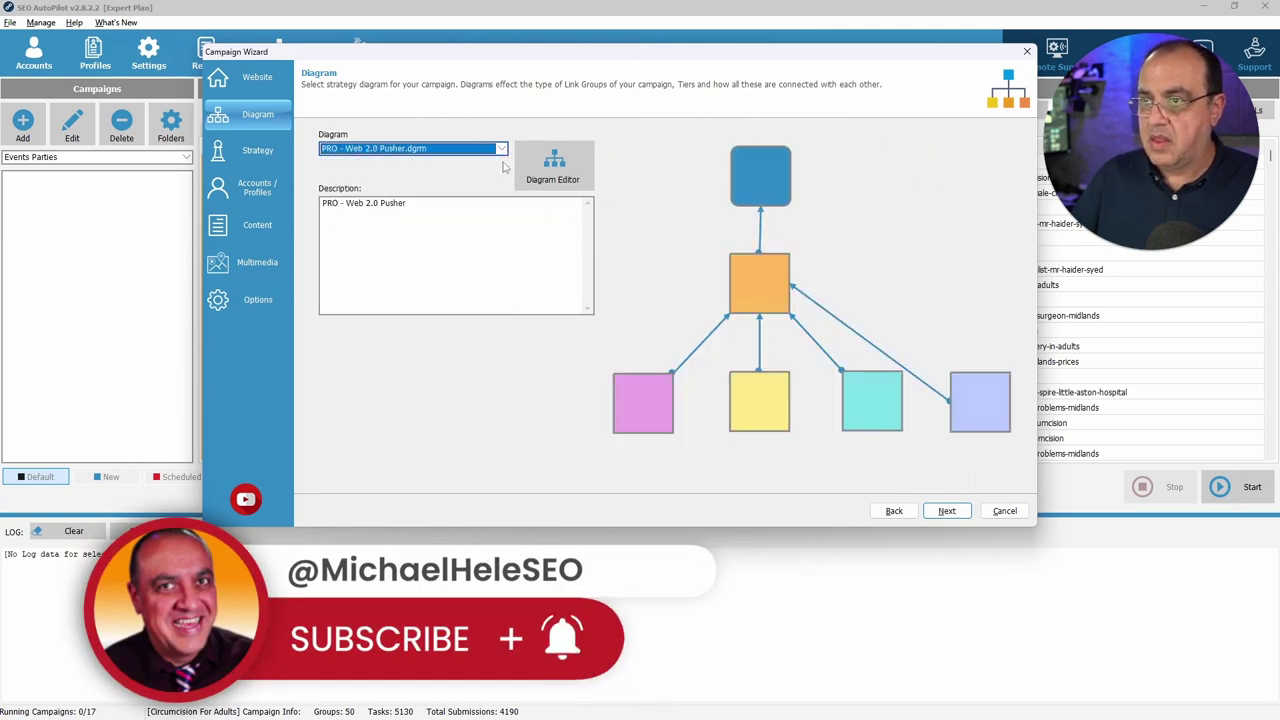
{"action": "left_click", "coordinate": [502, 148]}
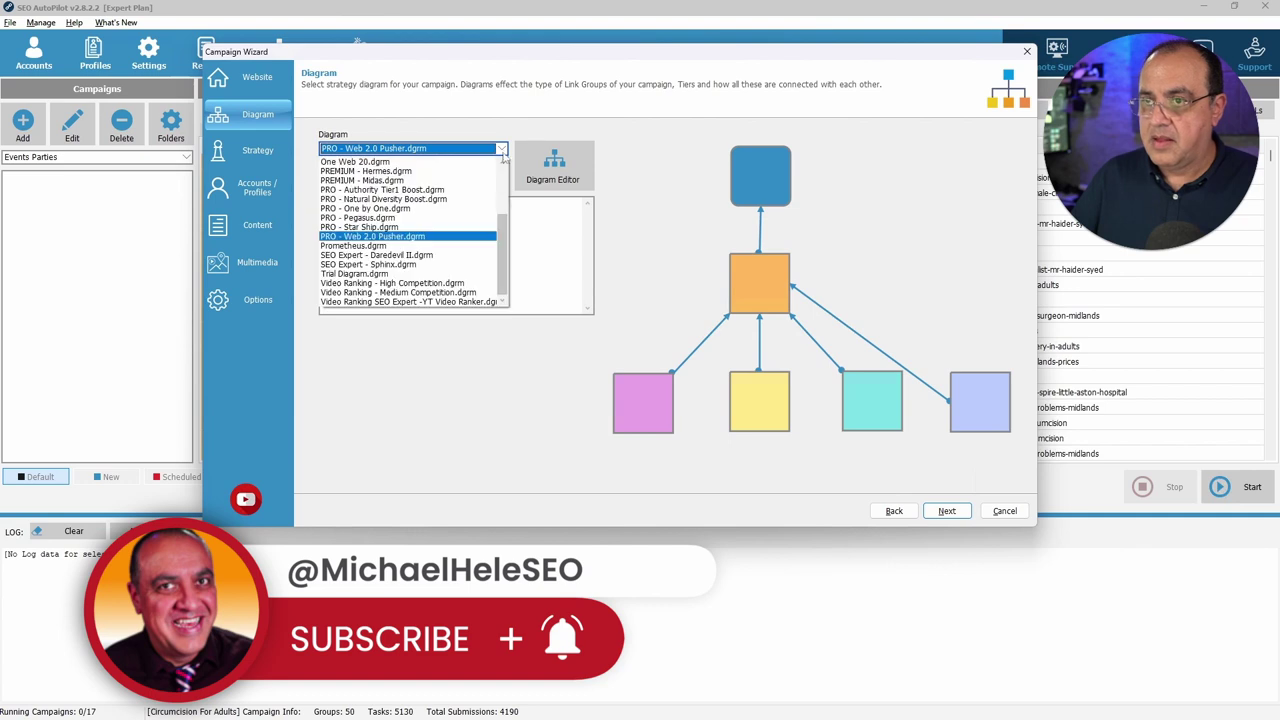
{"action": "left_click", "coordinate": [467, 302]}
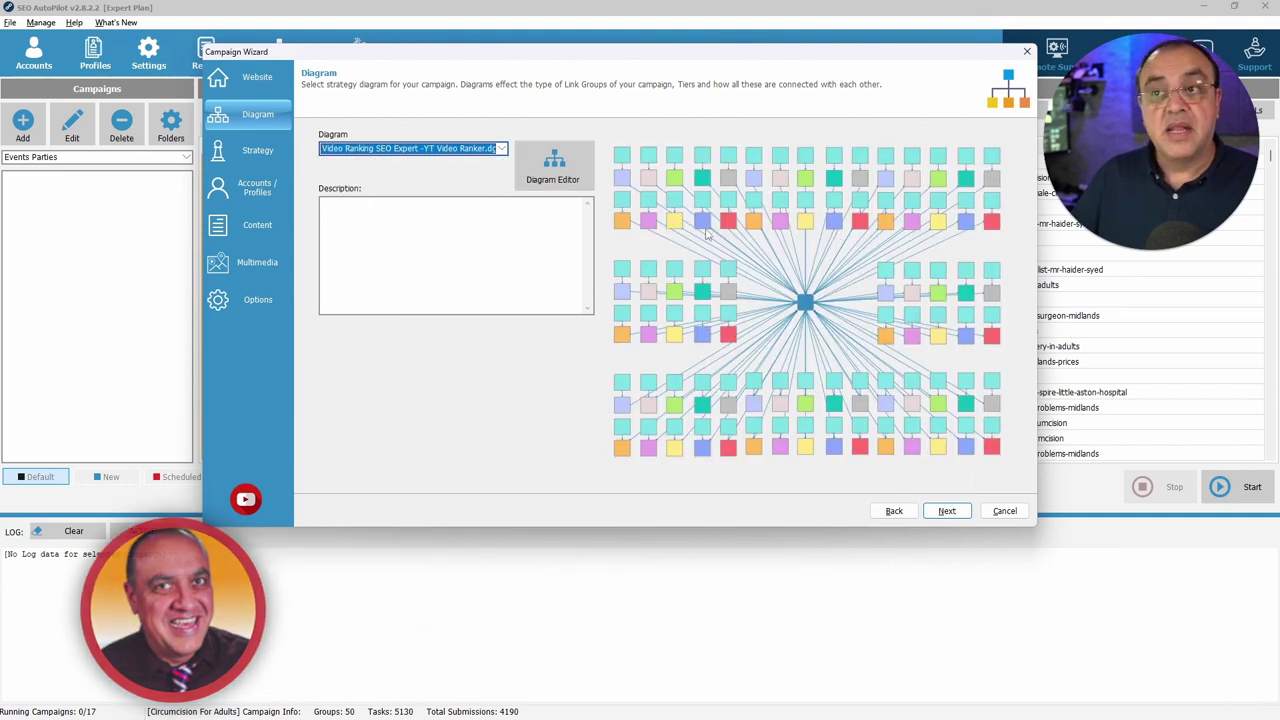
Choose Domain Authority Stacking V2.dgrm as the campaign diagram and continue to the strategy settings
{"action": "left_click", "coordinate": [502, 148]}
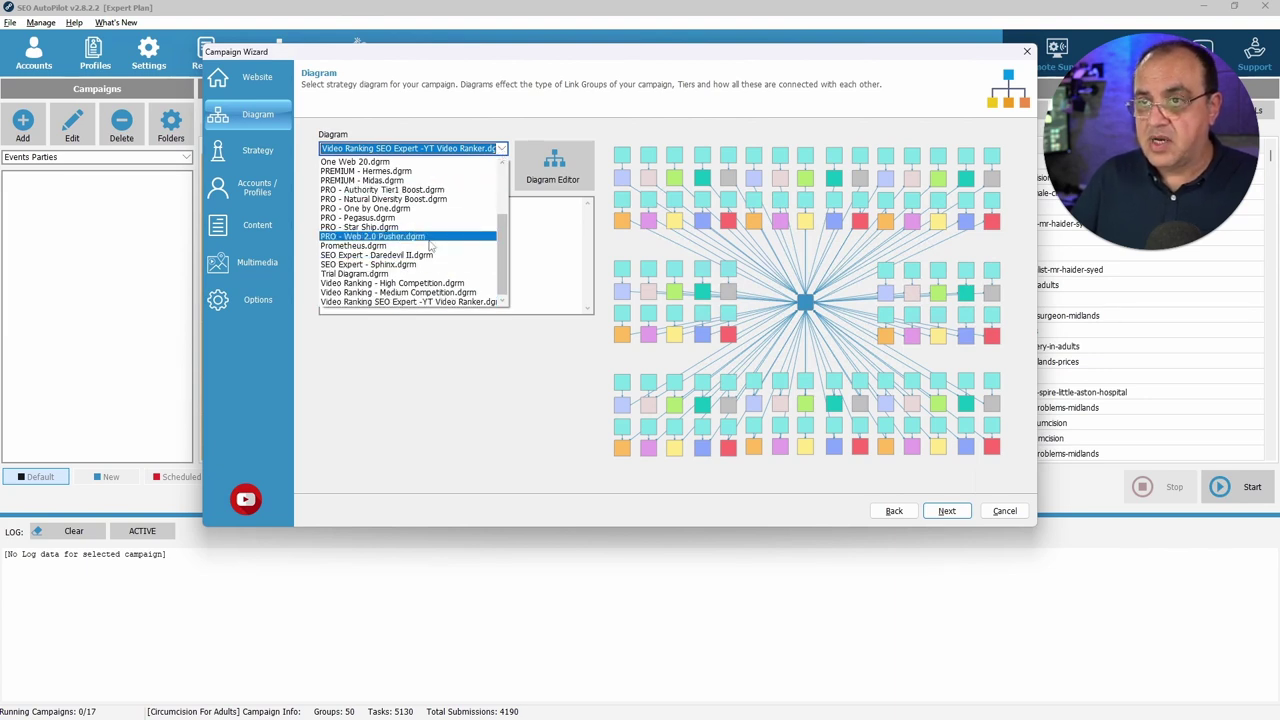
{"action": "scroll", "coordinate": [430, 245], "scroll_direction": "up", "scroll_amount": 1}
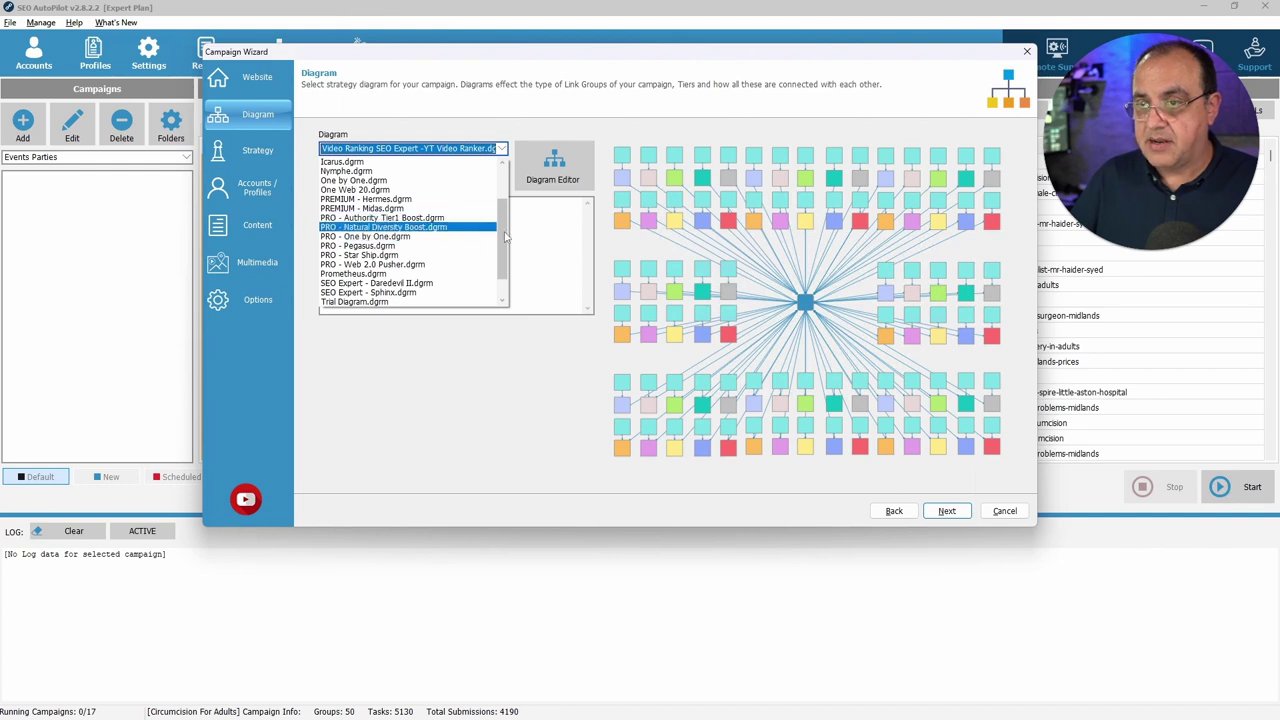
{"action": "left_click_drag", "start_coordinate": [505, 237], "coordinate": [457, 194]}
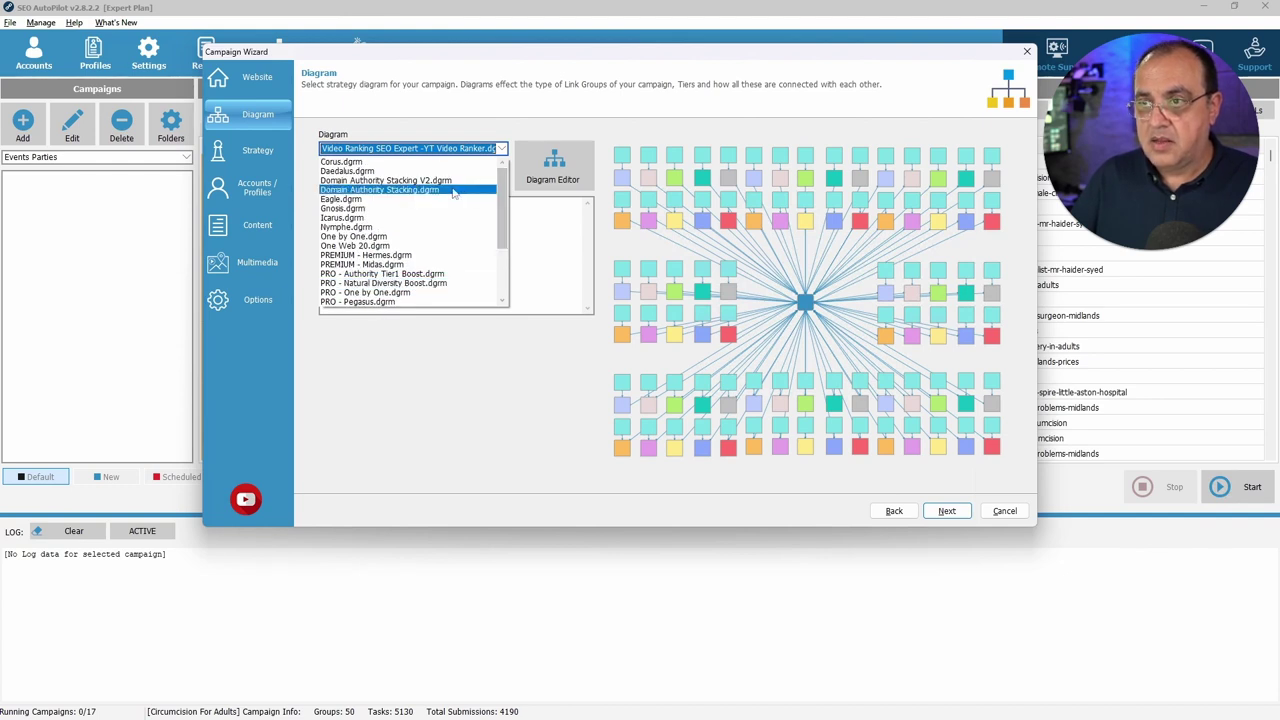
{"action": "left_click", "coordinate": [459, 185]}
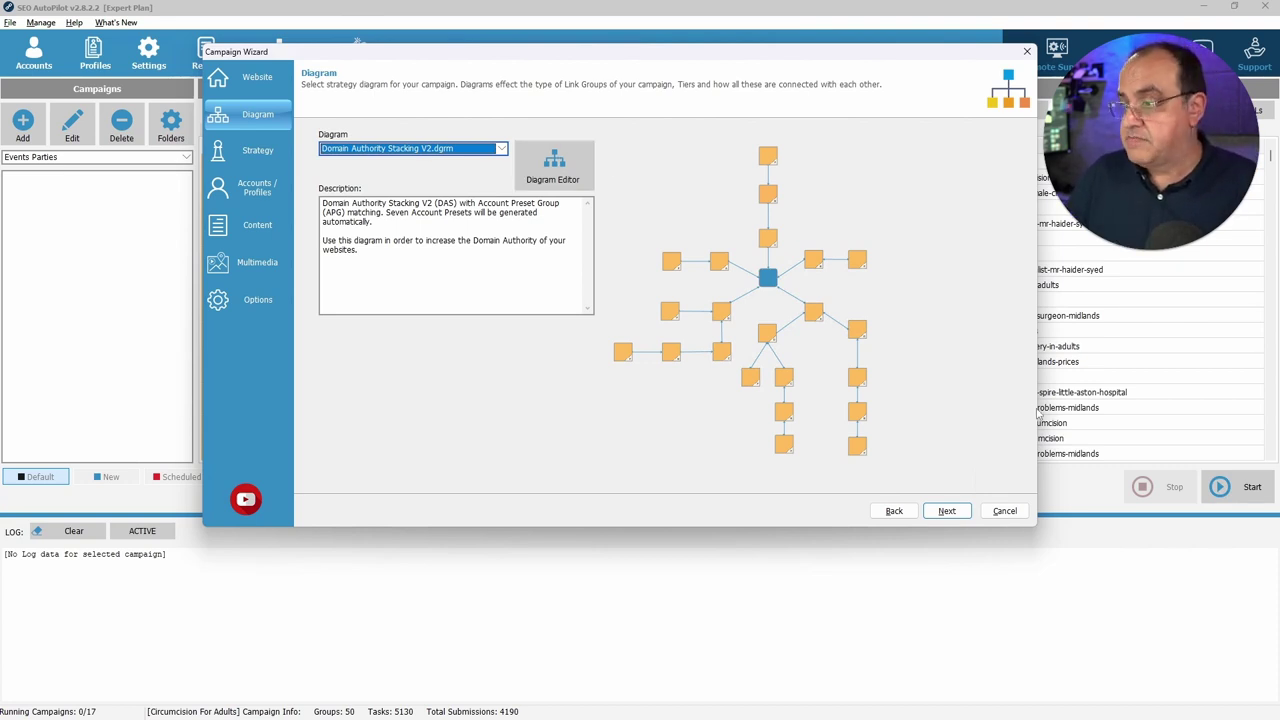
{"action": "left_click", "coordinate": [946, 512]}
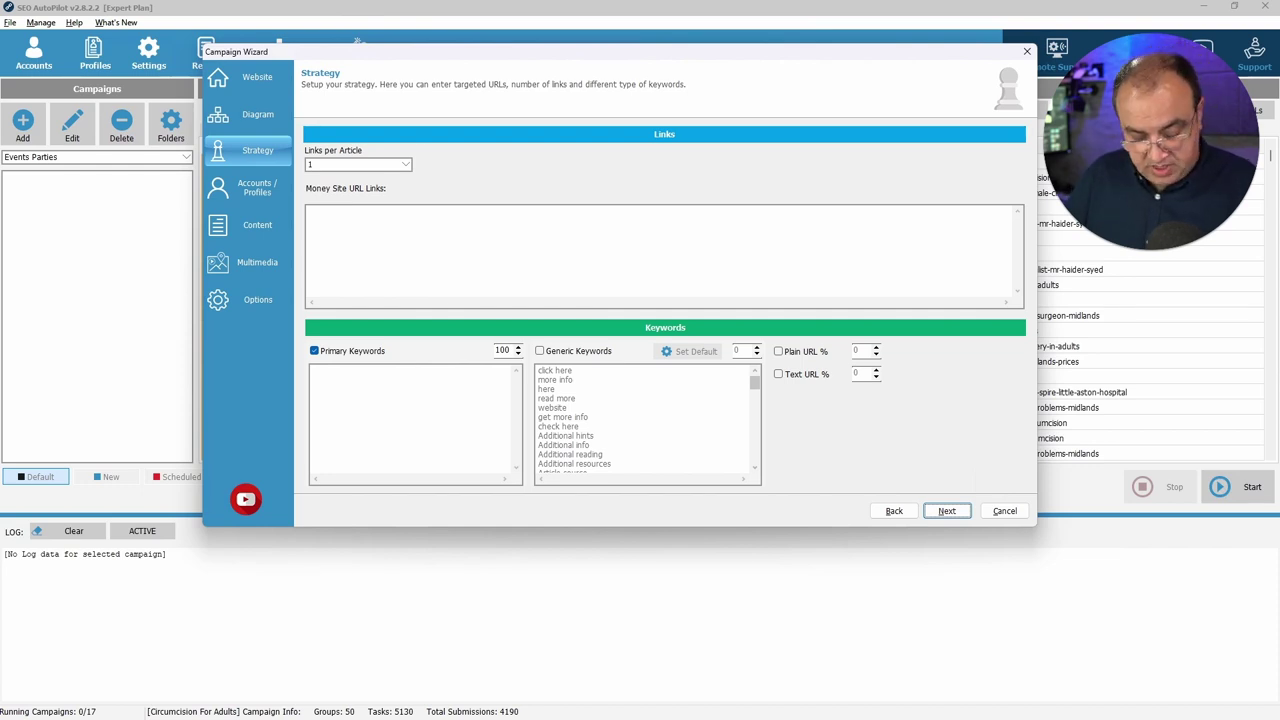
{"action": "left_click", "coordinate": [364, 226]}
{"action": "type", "text": "https://www.chocolatefountainshop.com/reviews/ https://www.chocolatefountainshop.com/faq/"}
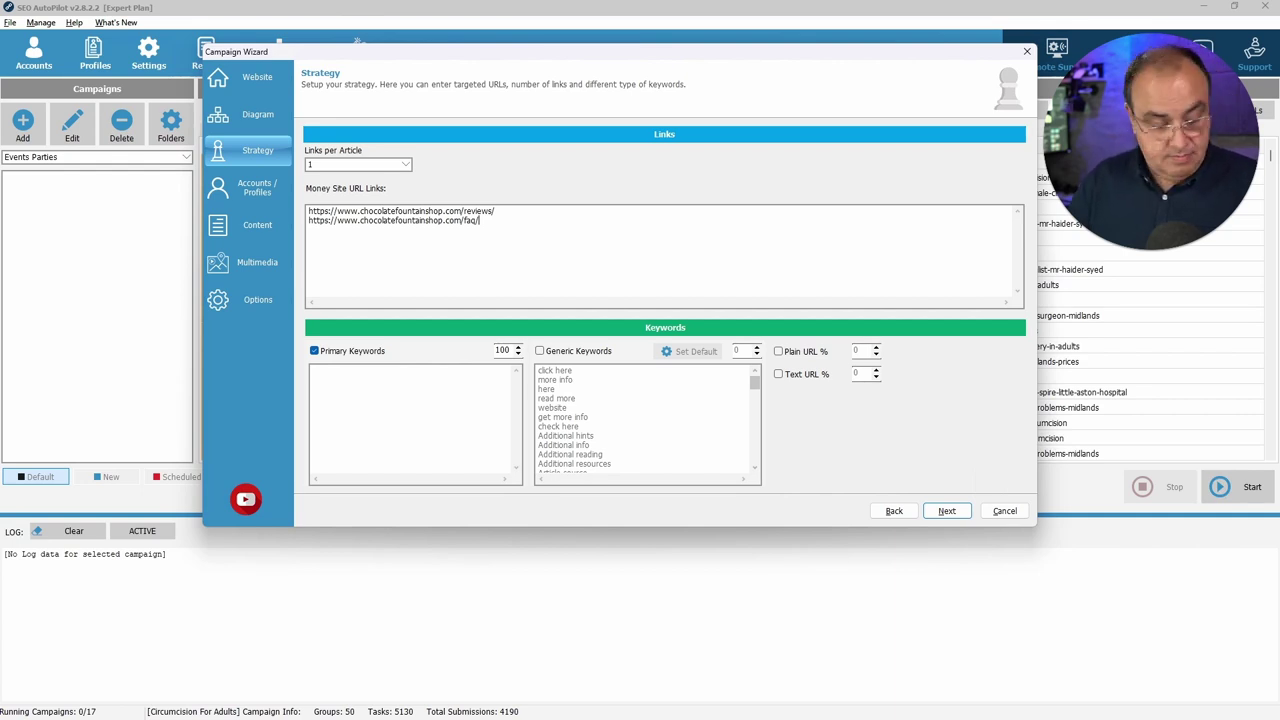
List primary keywords Chocolate Fondue Fountain, Chocolate Fountain, Chocolate Fountain Shop, Chocolate Fountain Hire, Chocolate Fountain Suppliers, Chocolate Fountain for family gatherings, Trendy Chocolate Fountain at 20%
{"action": "left_click", "coordinate": [409, 431]}
{"action": "type", "text": "Chocolate Fondue Fountain Chocolate Fountain Chocolate Fountain Shop Chocolate Fountain Hire Chocolate Fountain Suppliers Chocolate Fountain for family gatherings Trendy Chocolate Fountain"}
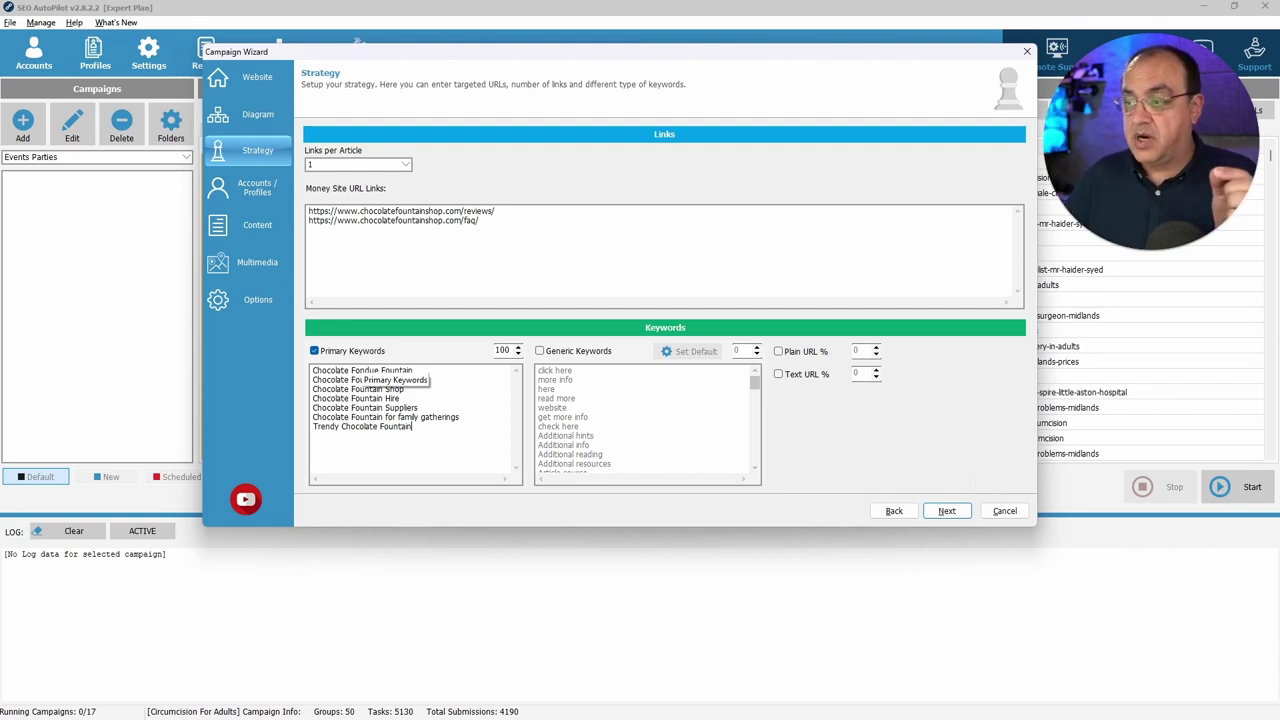
{"action": "double_click", "coordinate": [503, 350]}
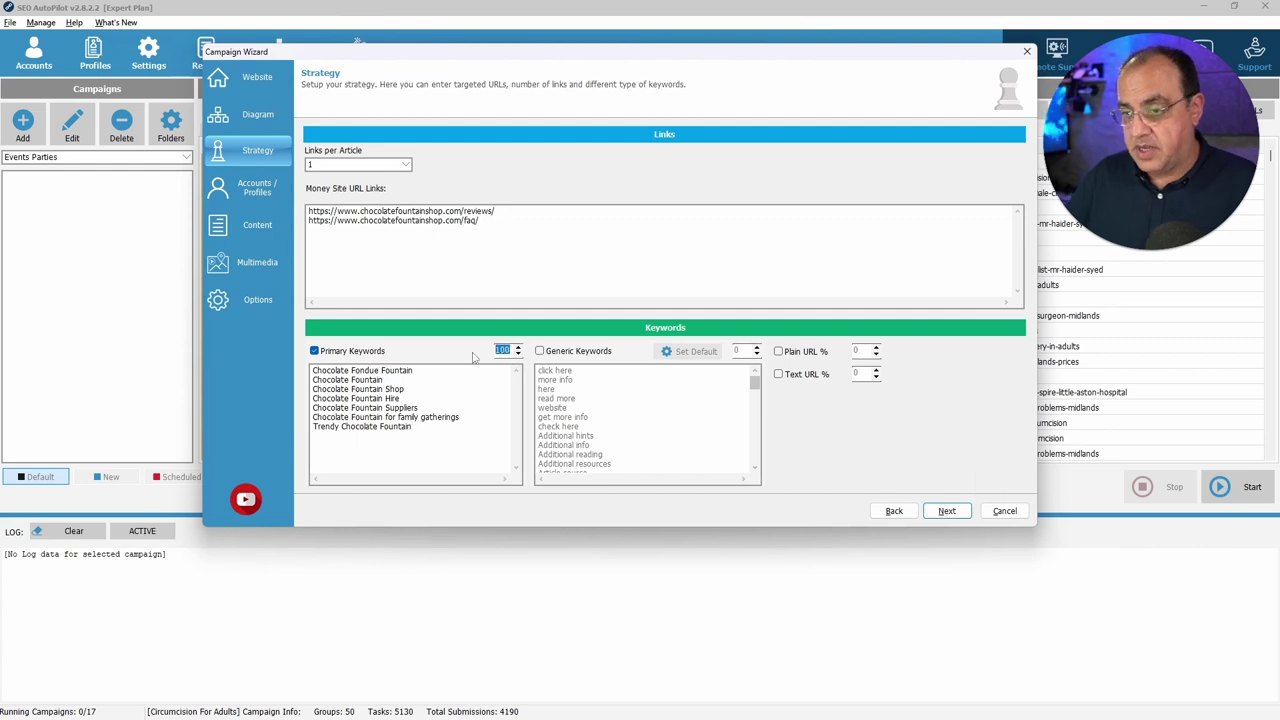
{"action": "type", "text": "20"}
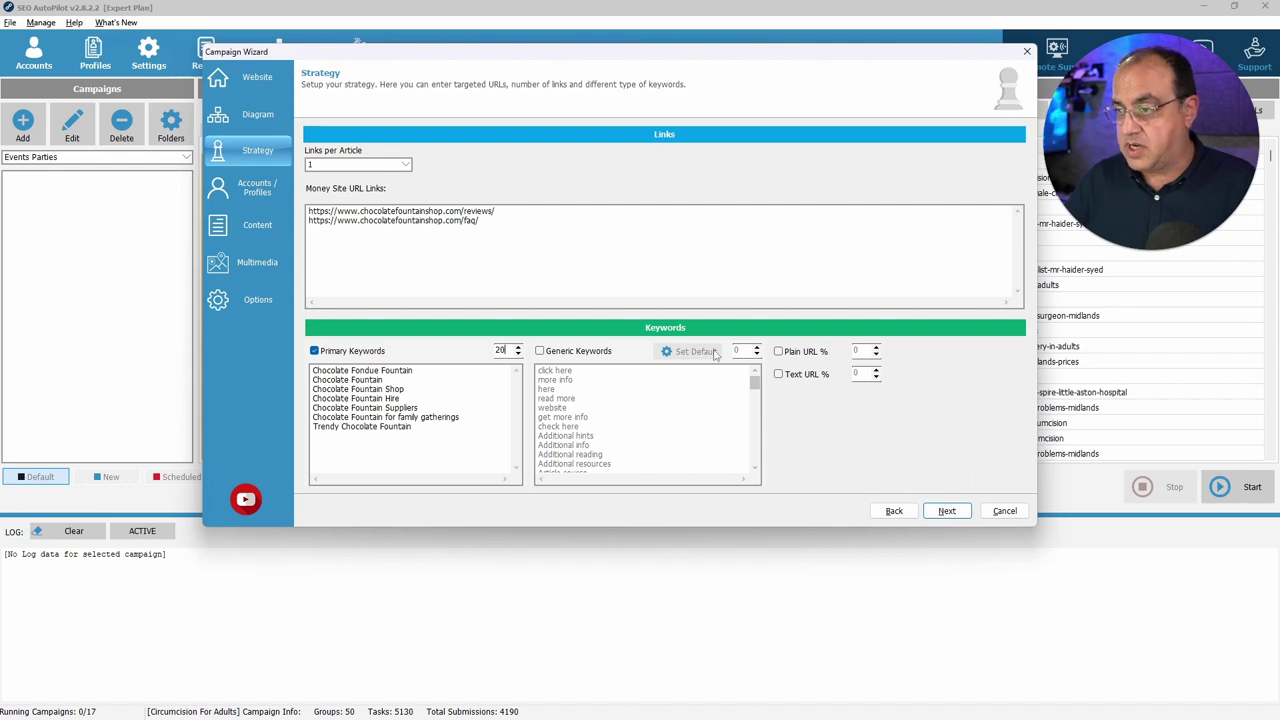
Enable generic keywords with the default list and set their share to 40%
{"action": "left_click", "coordinate": [543, 358]}
{"action": "left_click", "coordinate": [543, 356]}
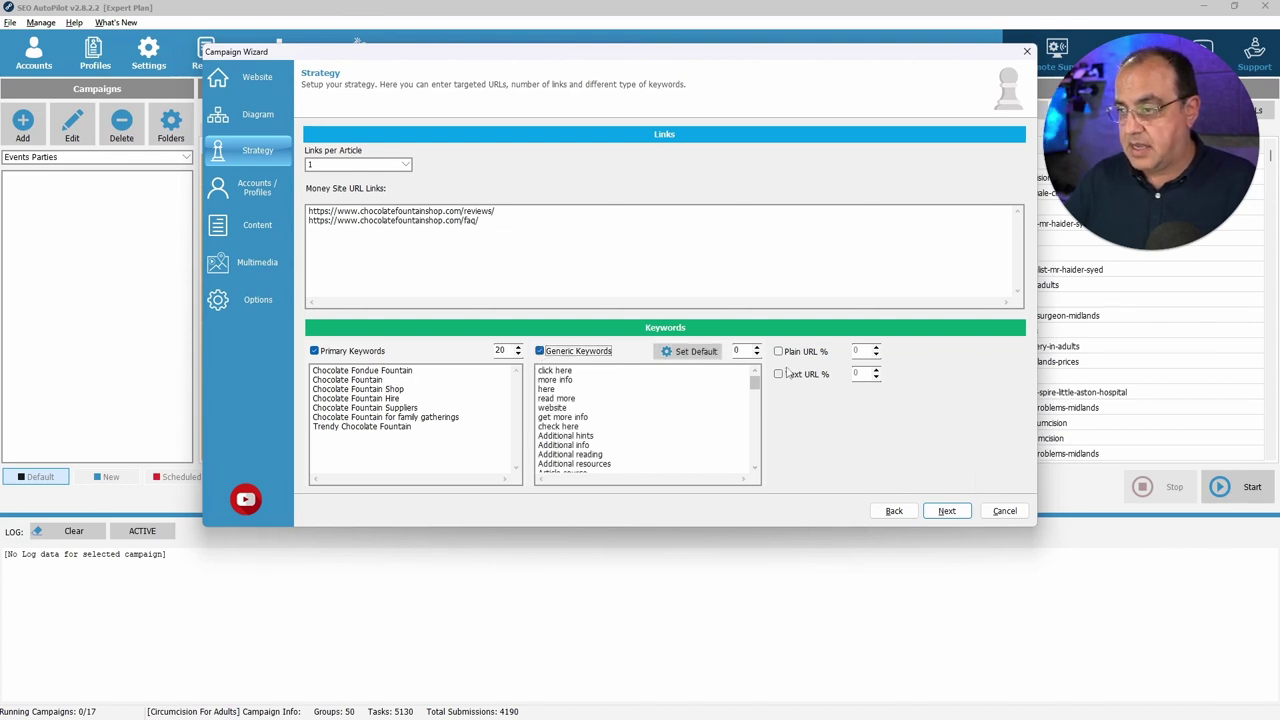
{"action": "left_click", "coordinate": [737, 350]}
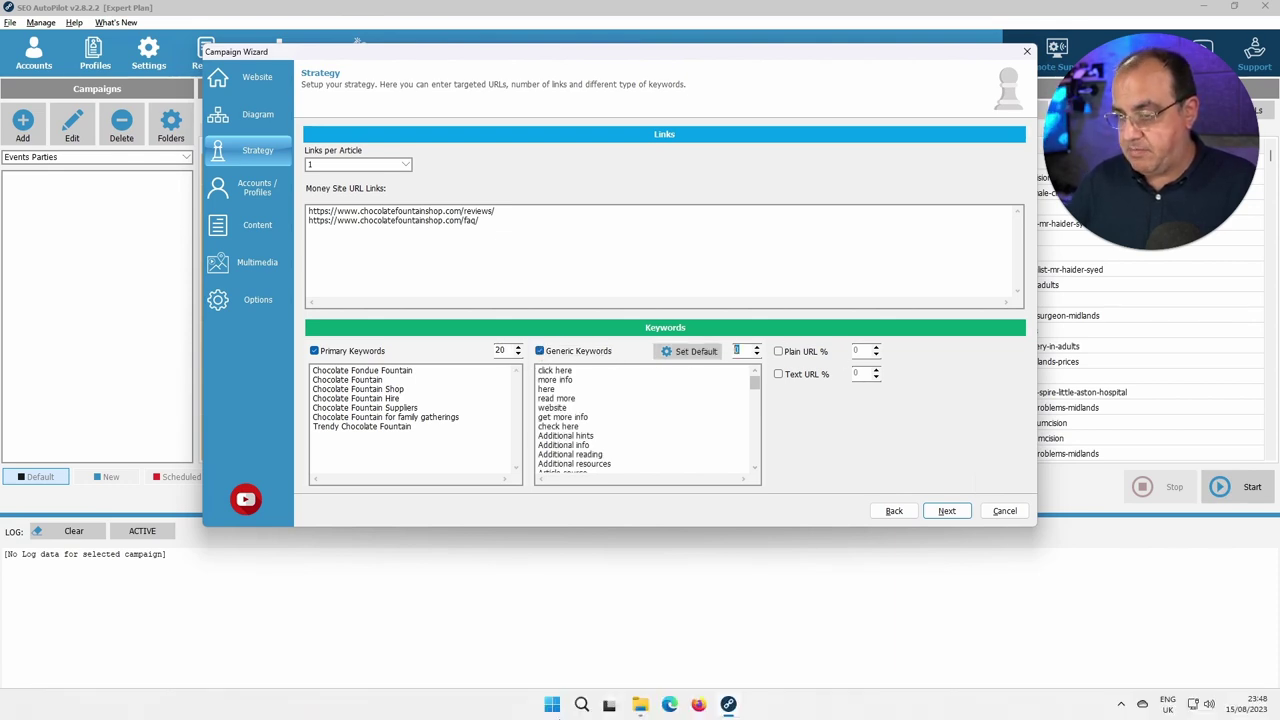
{"action": "type", "text": "40"}
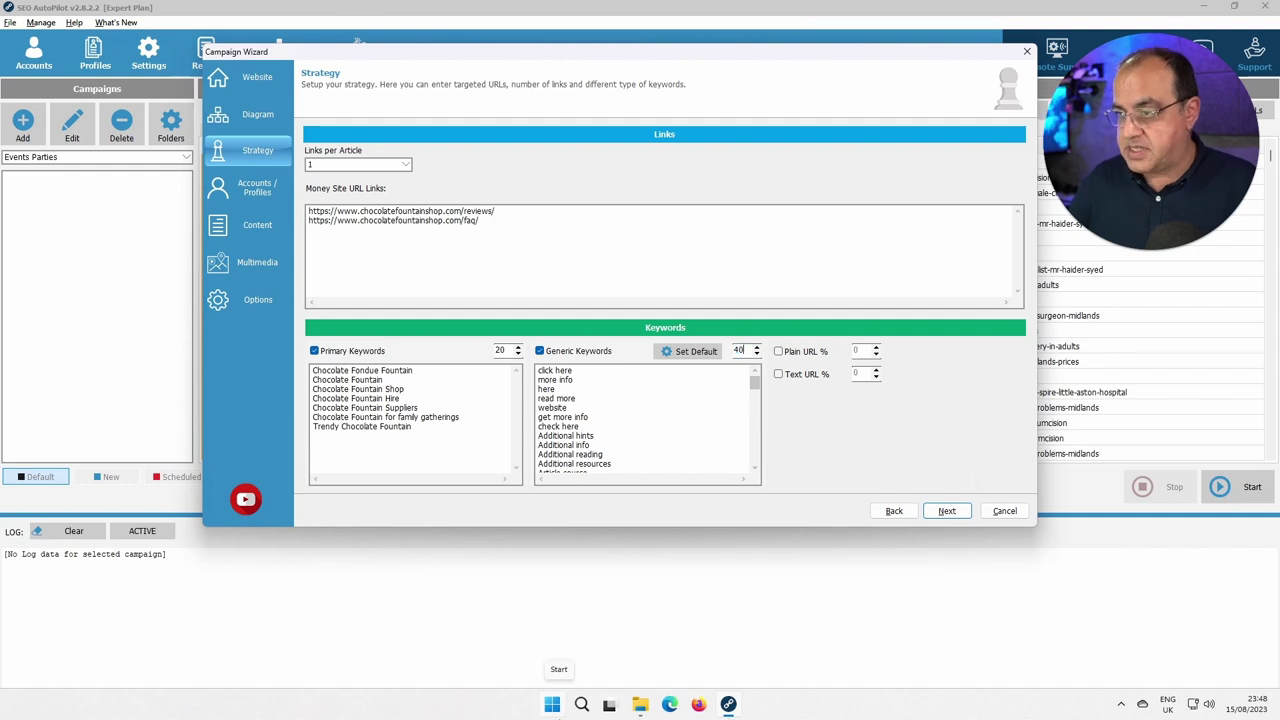
Enable plain URL anchors at 30% and text URL anchors at 10%
{"action": "left_click", "coordinate": [778, 351]}
{"action": "left_click", "coordinate": [857, 350]}
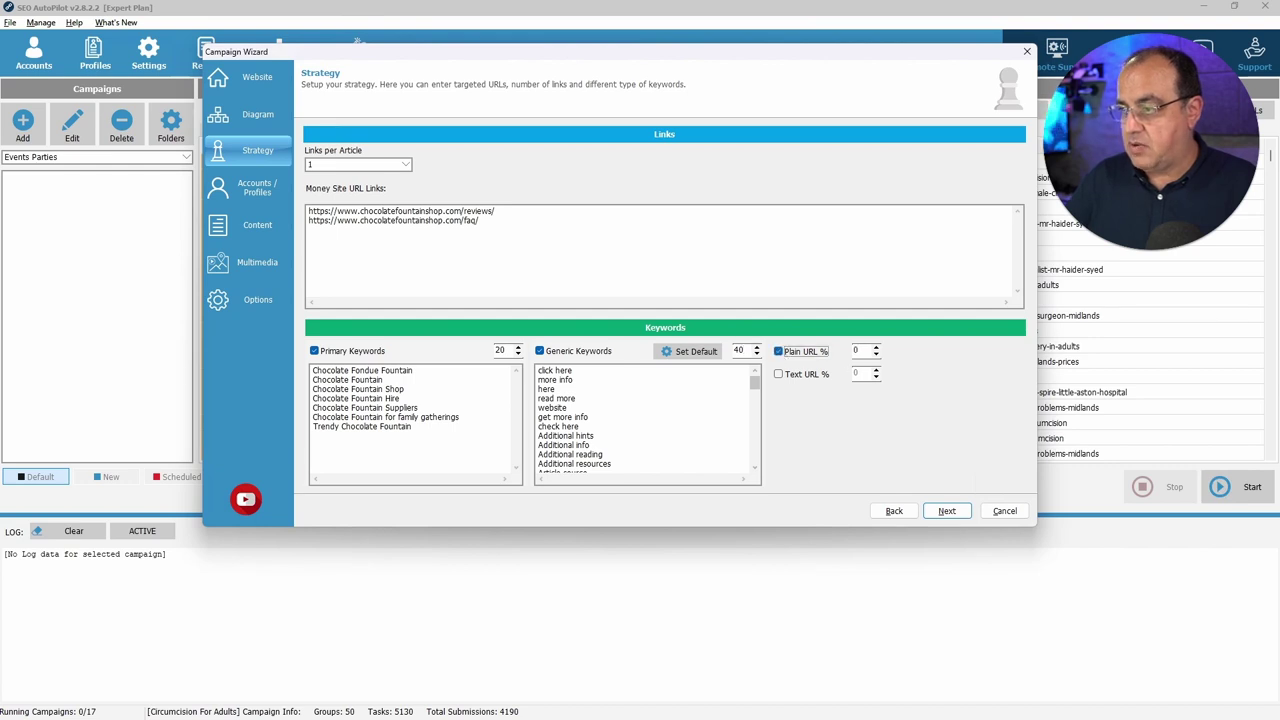
{"action": "double_click", "coordinate": [857, 350]}
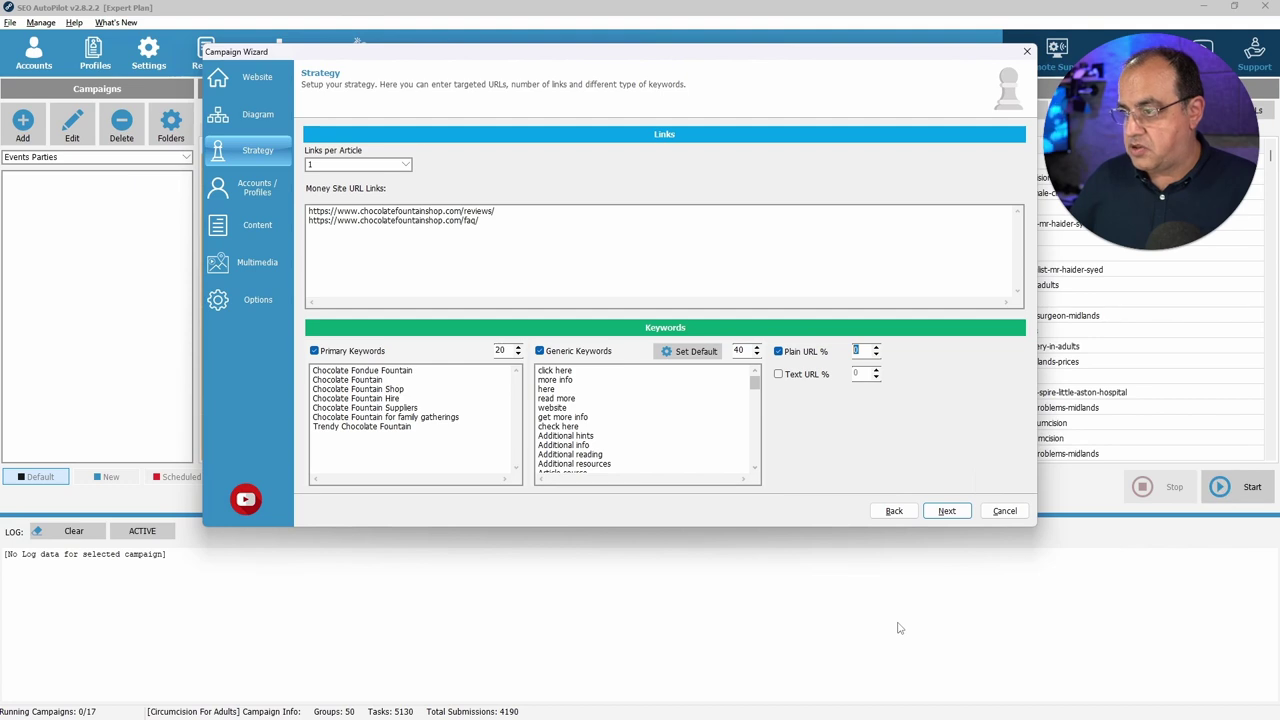
{"action": "type", "text": "30"}
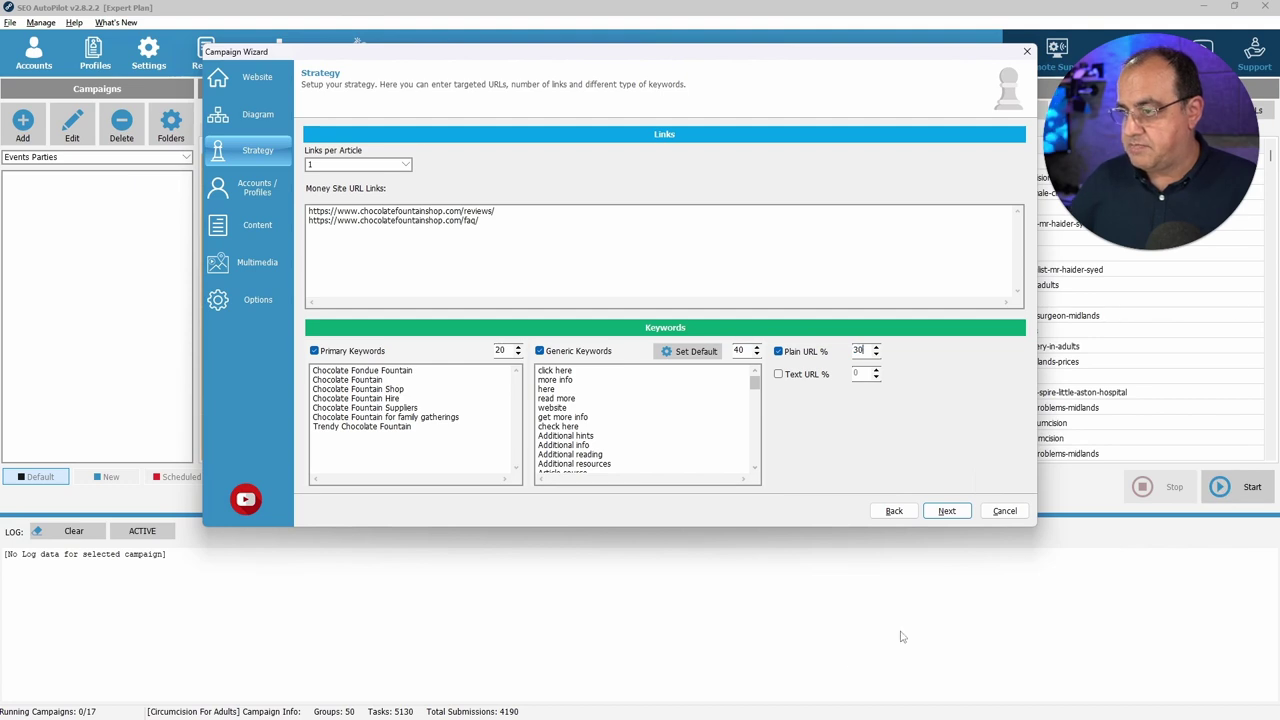
{"action": "left_click", "coordinate": [784, 375]}
{"action": "double_click", "coordinate": [857, 373]}
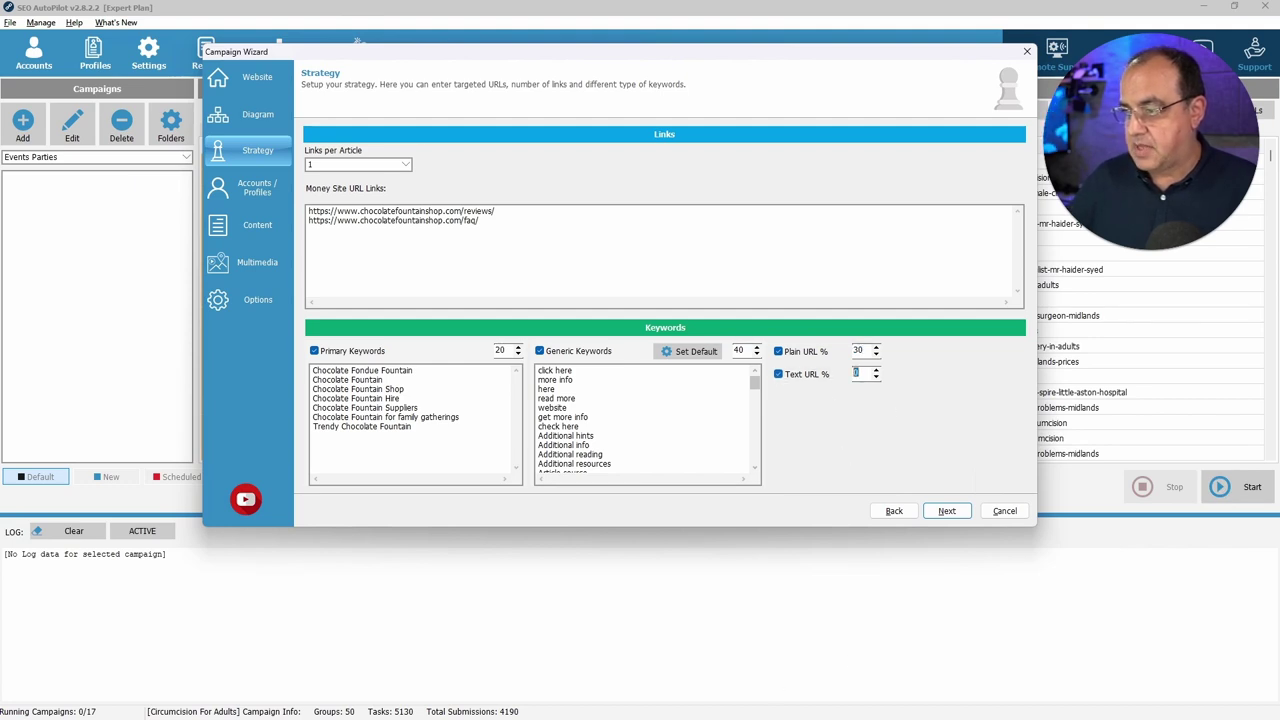
{"action": "type", "text": "1"}
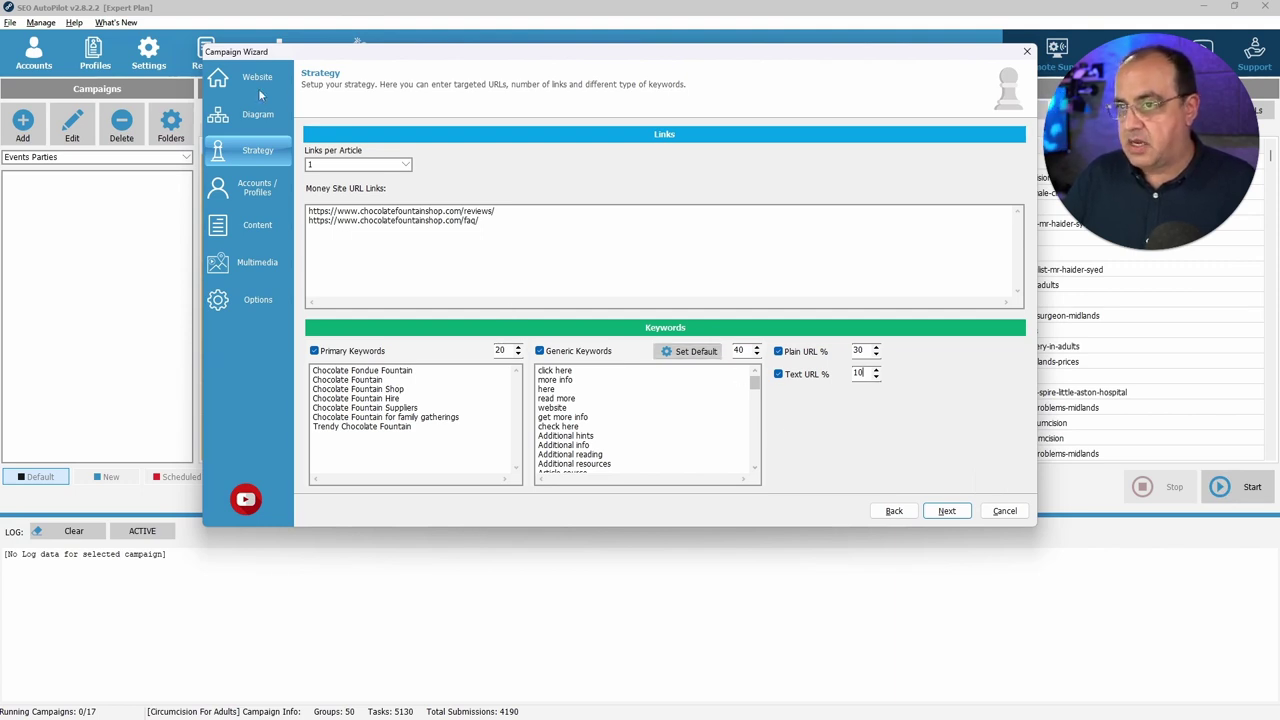
Continue to the accounts and profiles settings and create an account folder named Events Parties for the campaign
{"action": "left_click", "coordinate": [946, 515]}
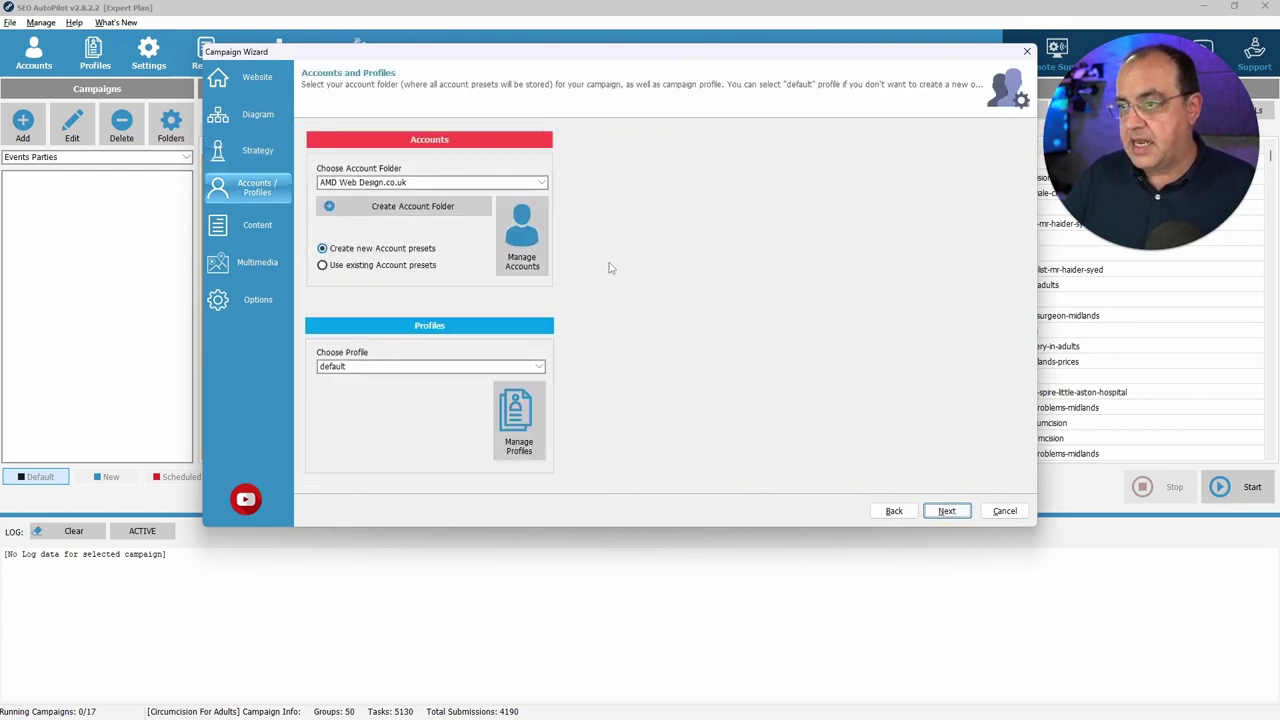
{"action": "left_click", "coordinate": [450, 182]}
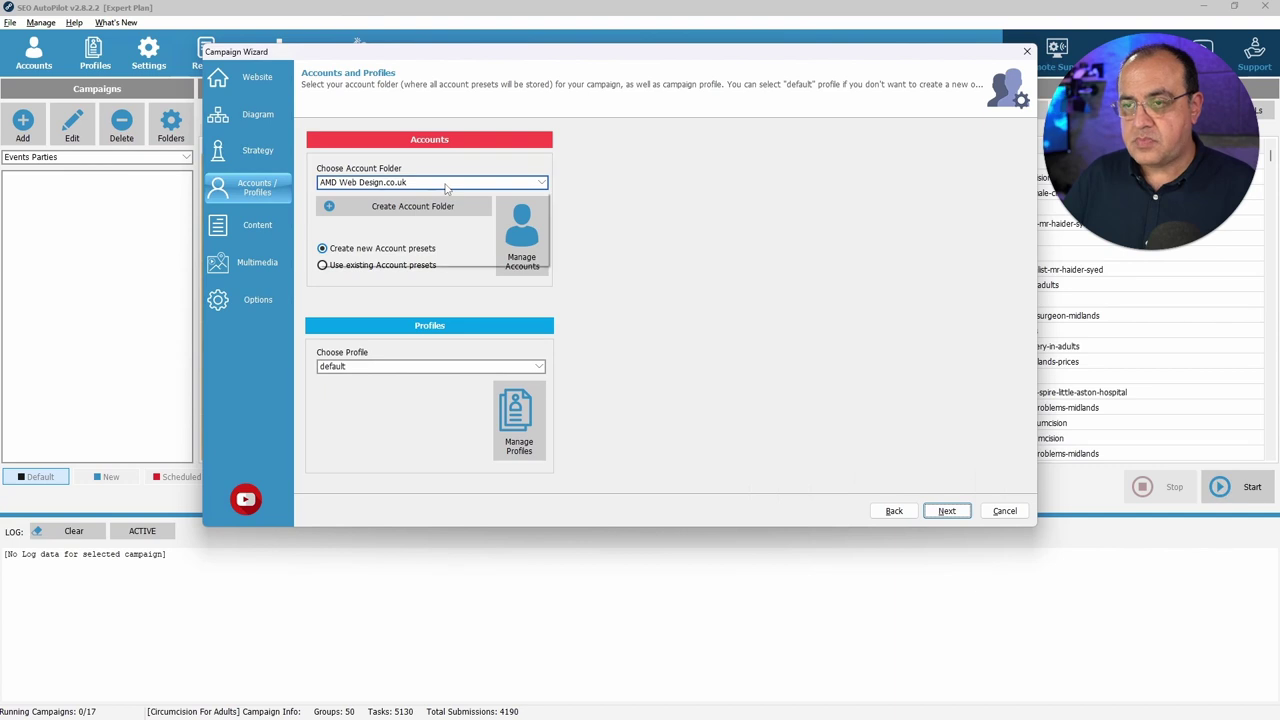
{"action": "left_click", "coordinate": [505, 168]}
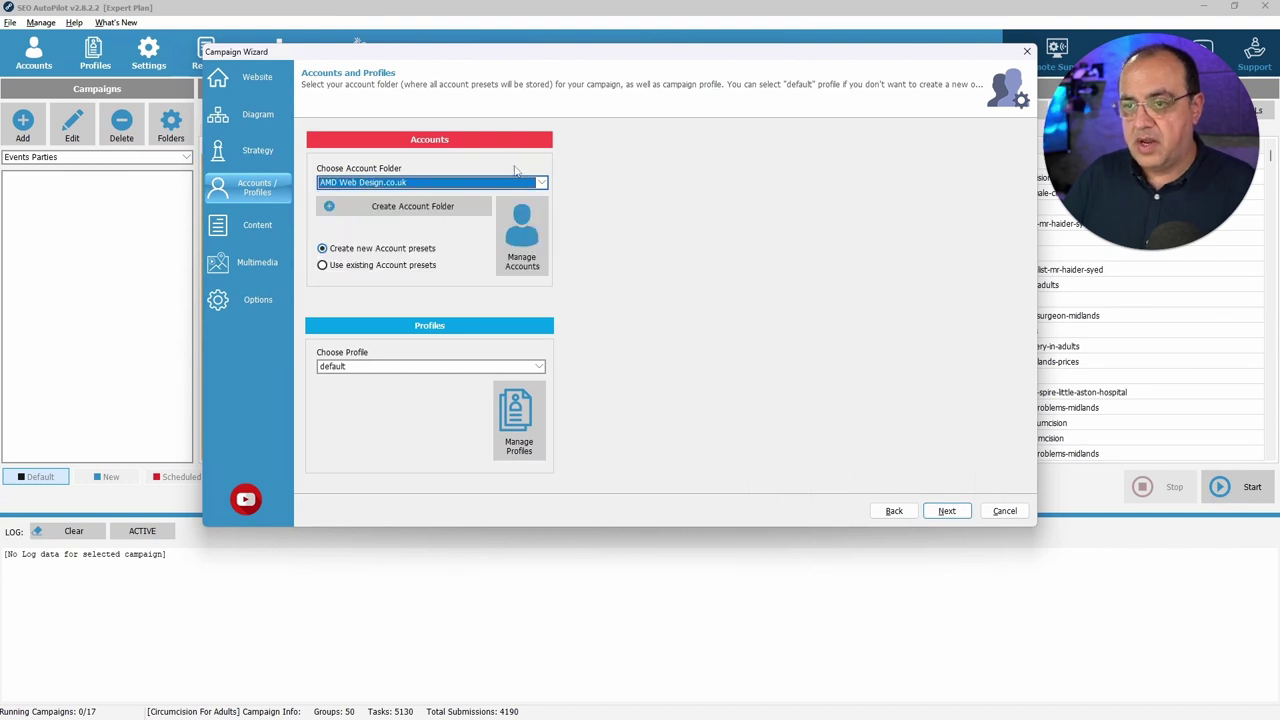
{"action": "left_click", "coordinate": [418, 212]}
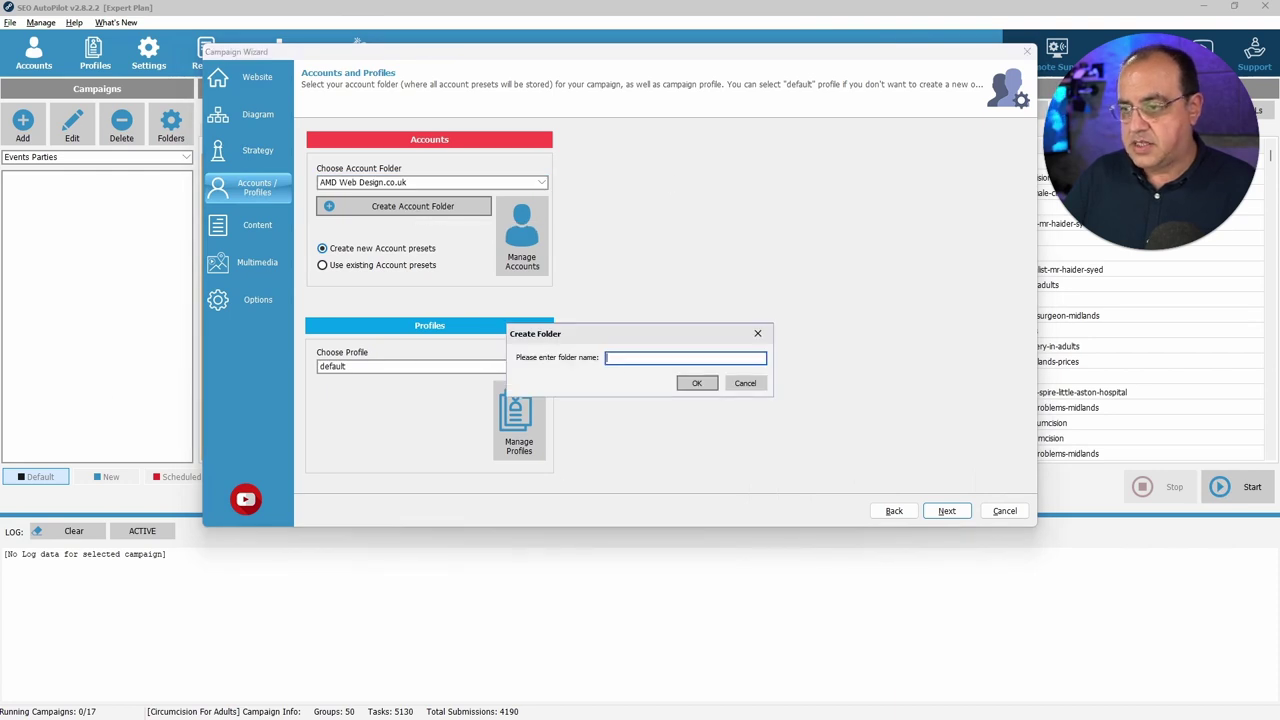
{"action": "type", "text": "Ev"}
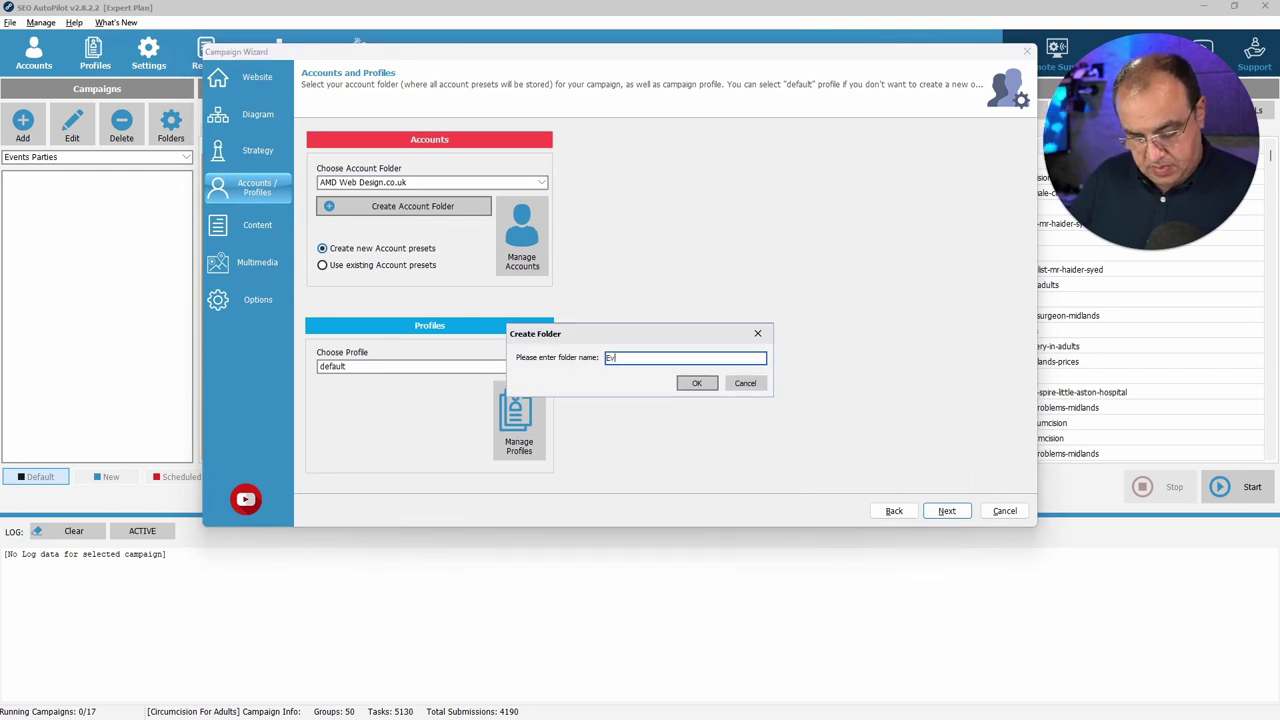
{"action": "type", "text": "ents "}
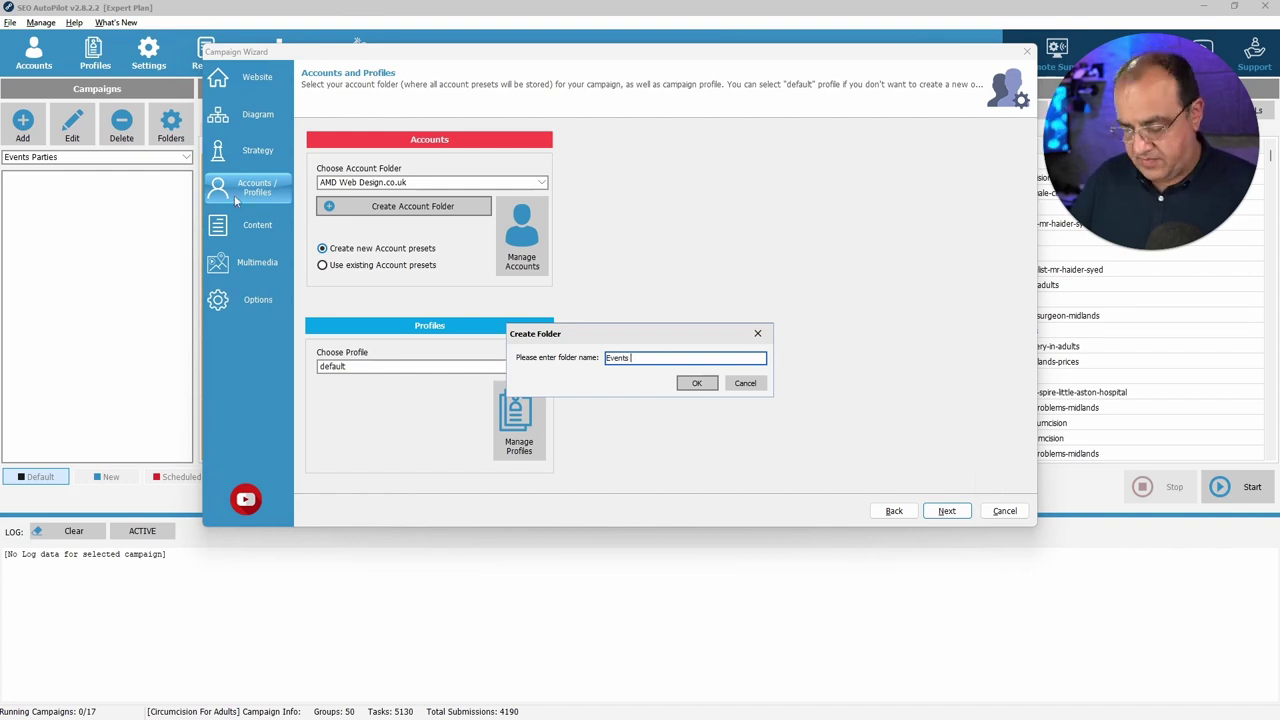
{"action": "type", "text": "Pa"}
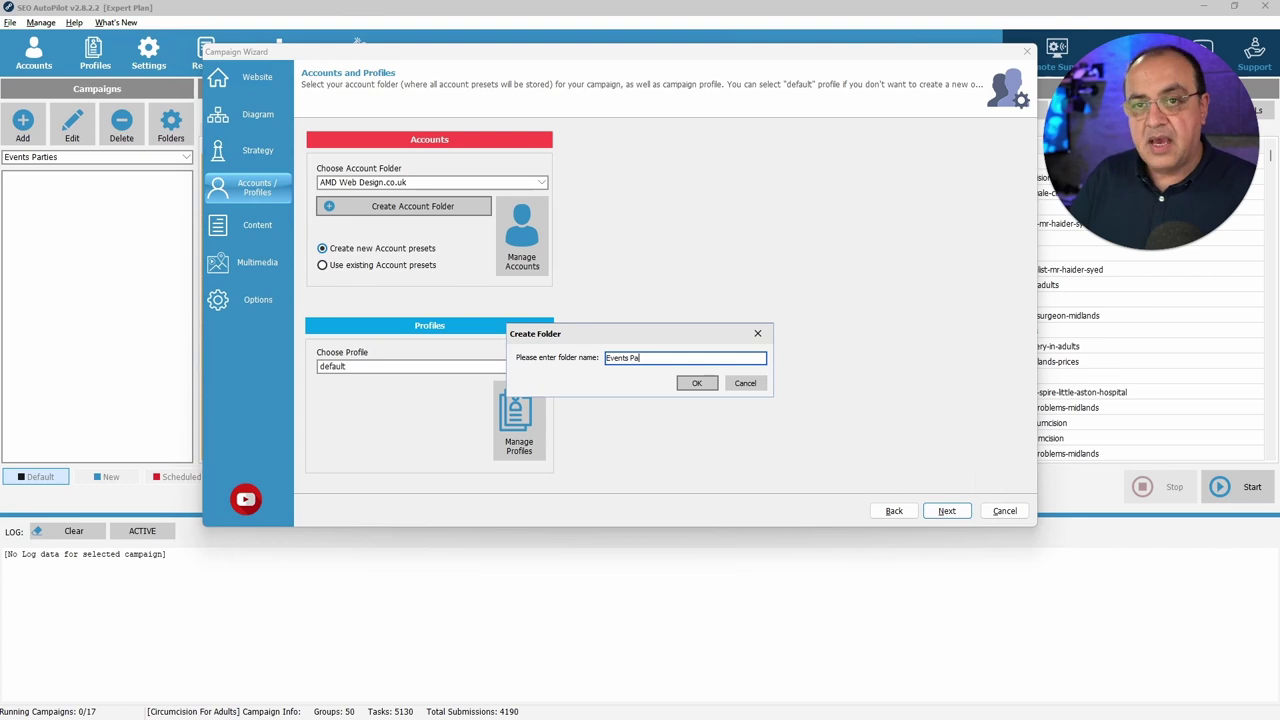
{"action": "type", "text": "rties"}
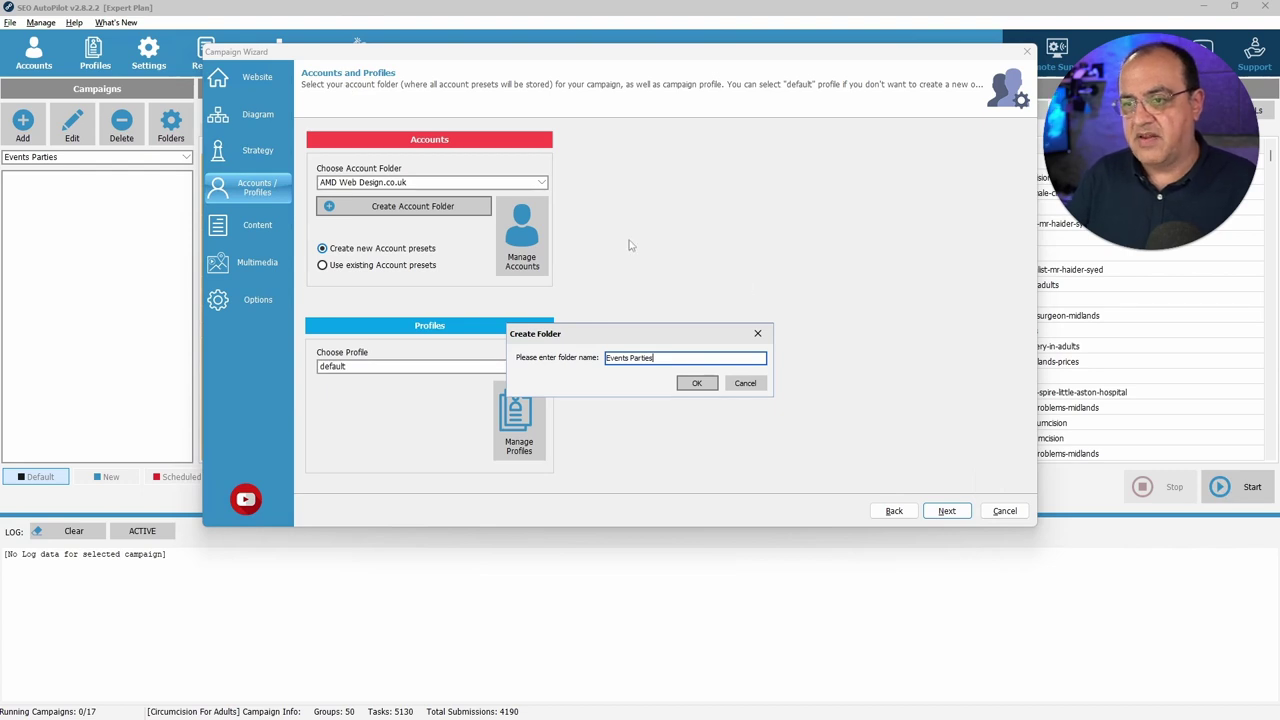
{"action": "left_click", "coordinate": [698, 384]}
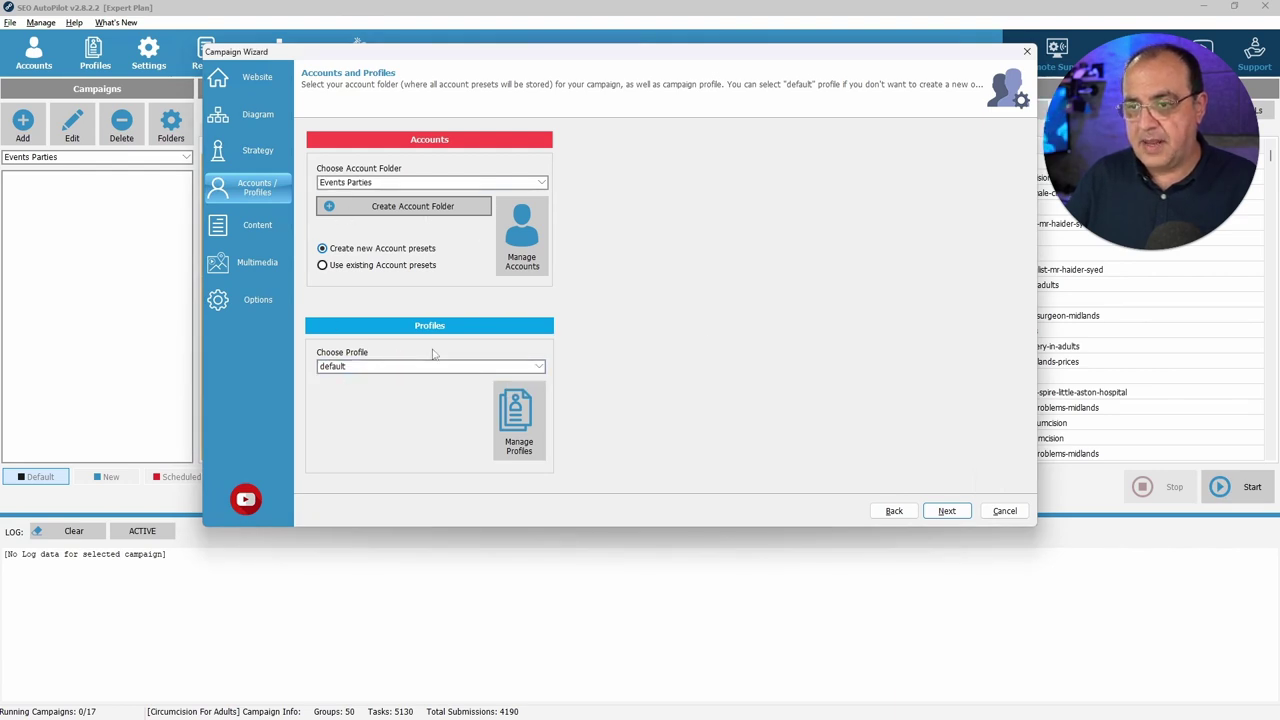
{"action": "left_click", "coordinate": [368, 370]}
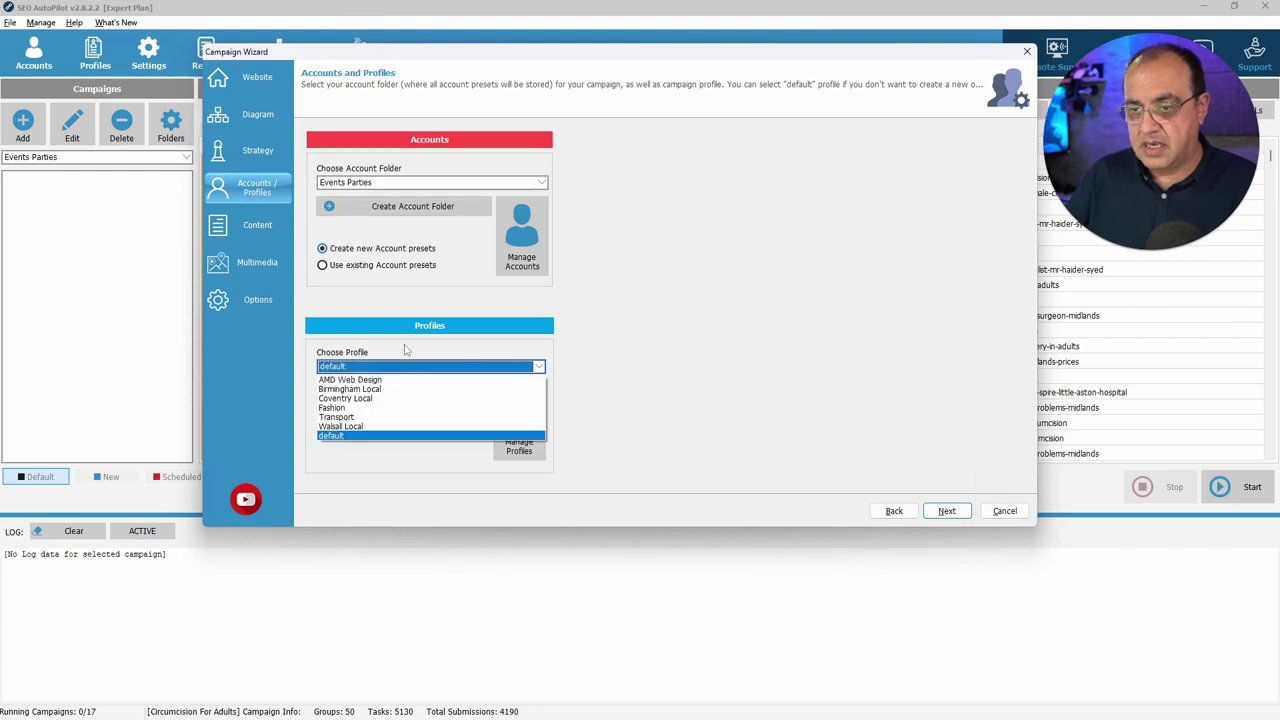
{"action": "left_click", "coordinate": [465, 378]}
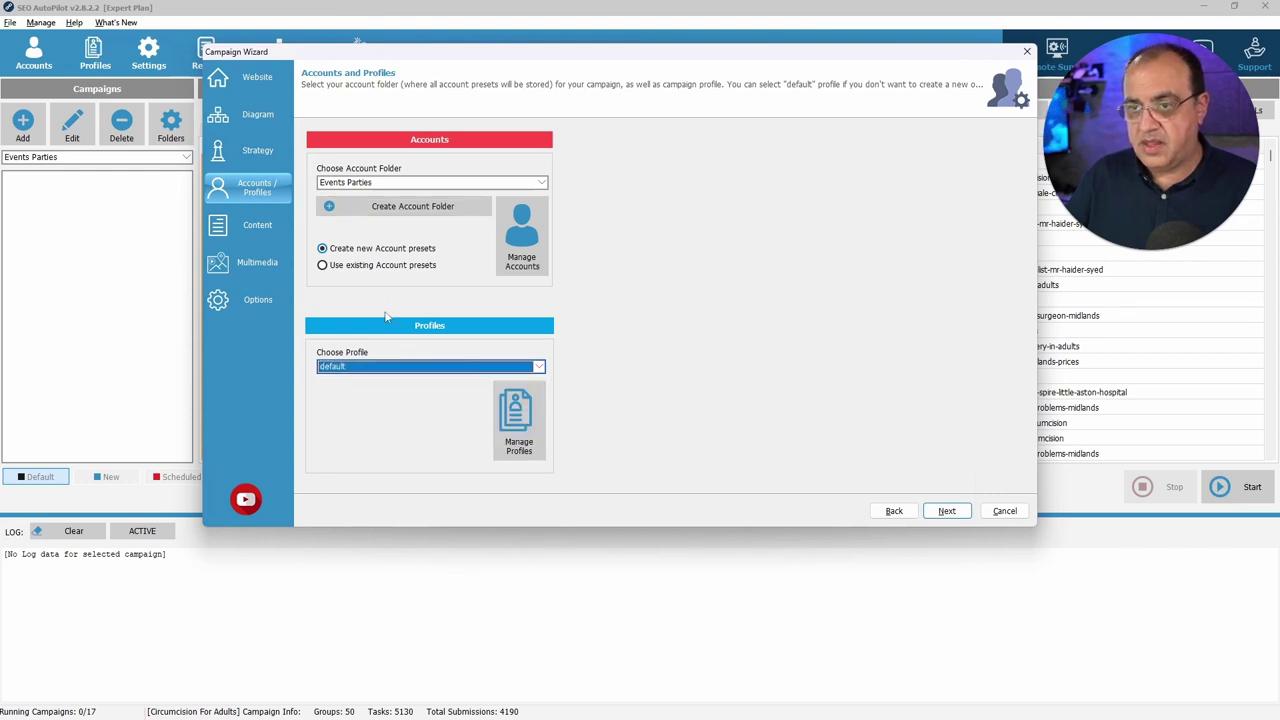
{"action": "left_click", "coordinate": [412, 370]}
{"action": "left_click", "coordinate": [437, 366]}
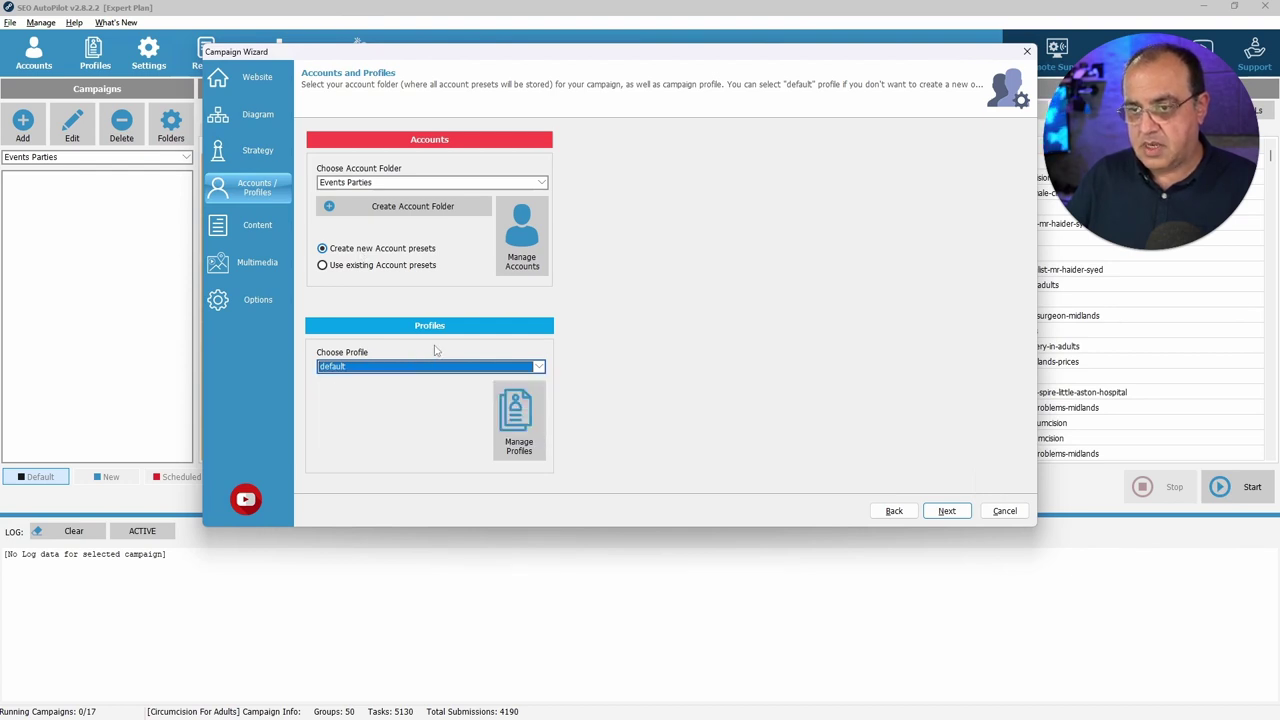
Open profile management and add a new profile preset named Events and Parties
{"action": "left_click", "coordinate": [511, 418]}
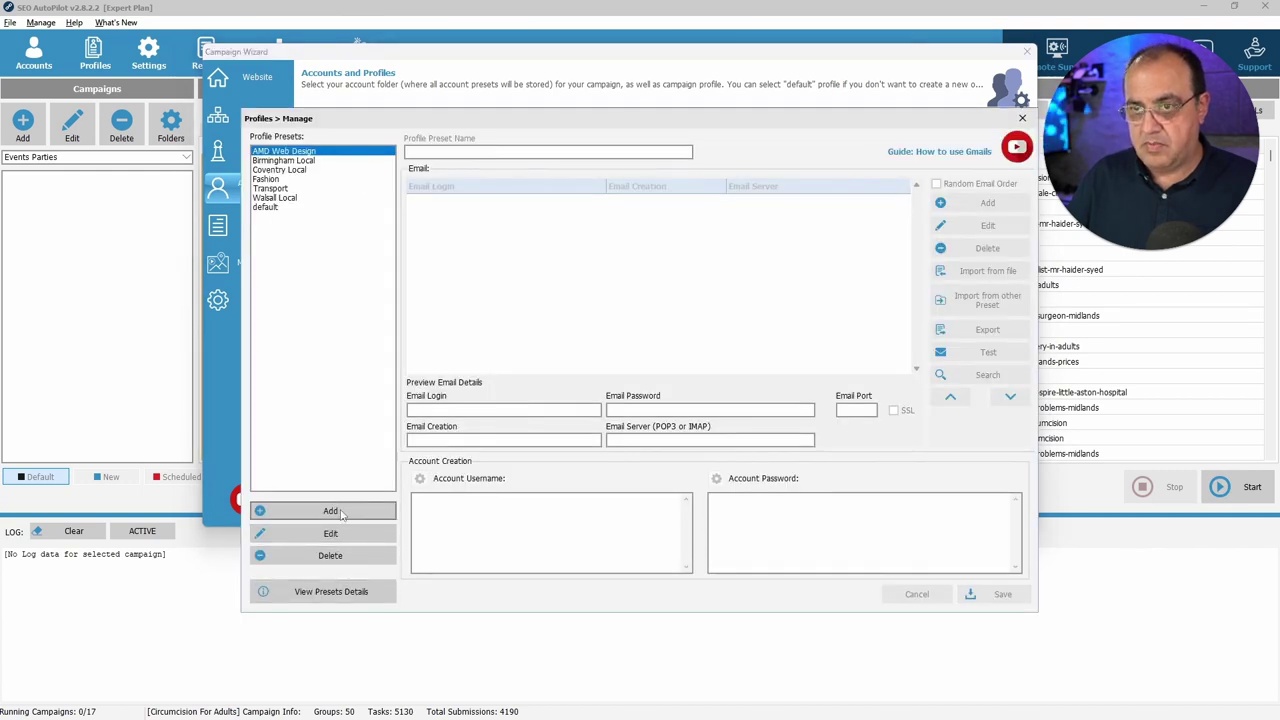
{"action": "left_click", "coordinate": [340, 512]}
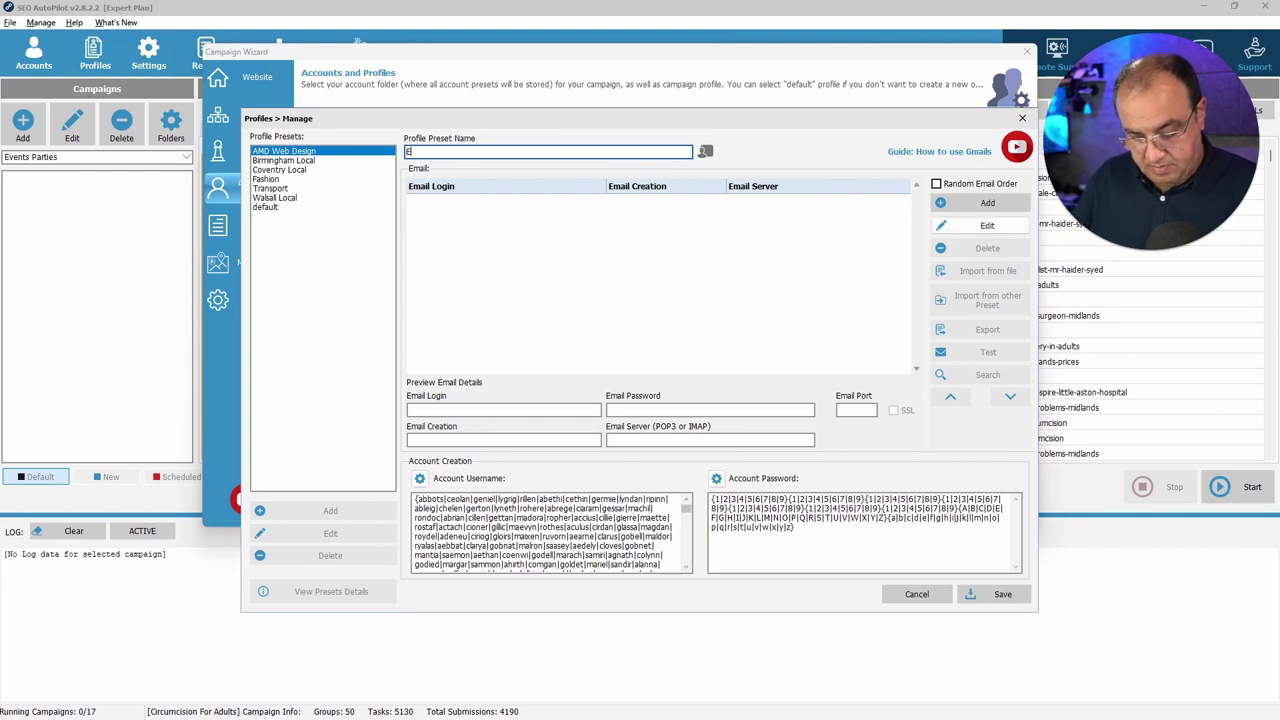
{"action": "type", "text": "Events "}
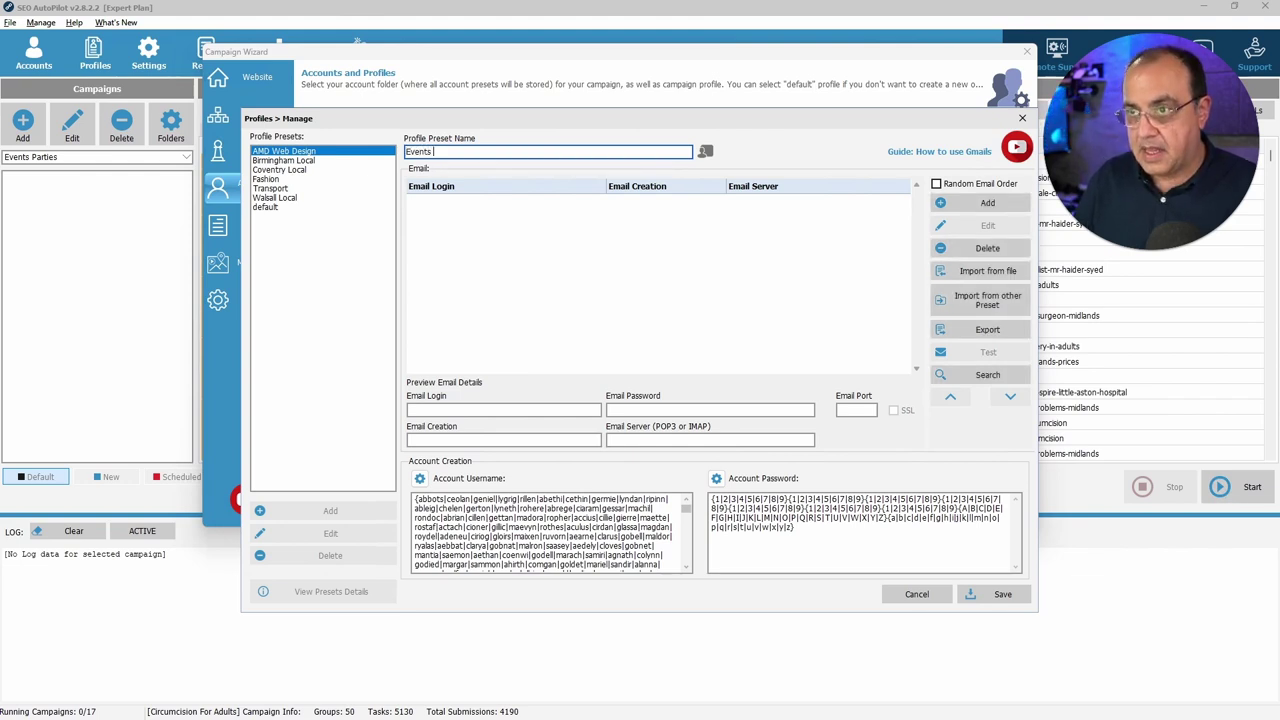
{"action": "type", "text": "and Pa"}
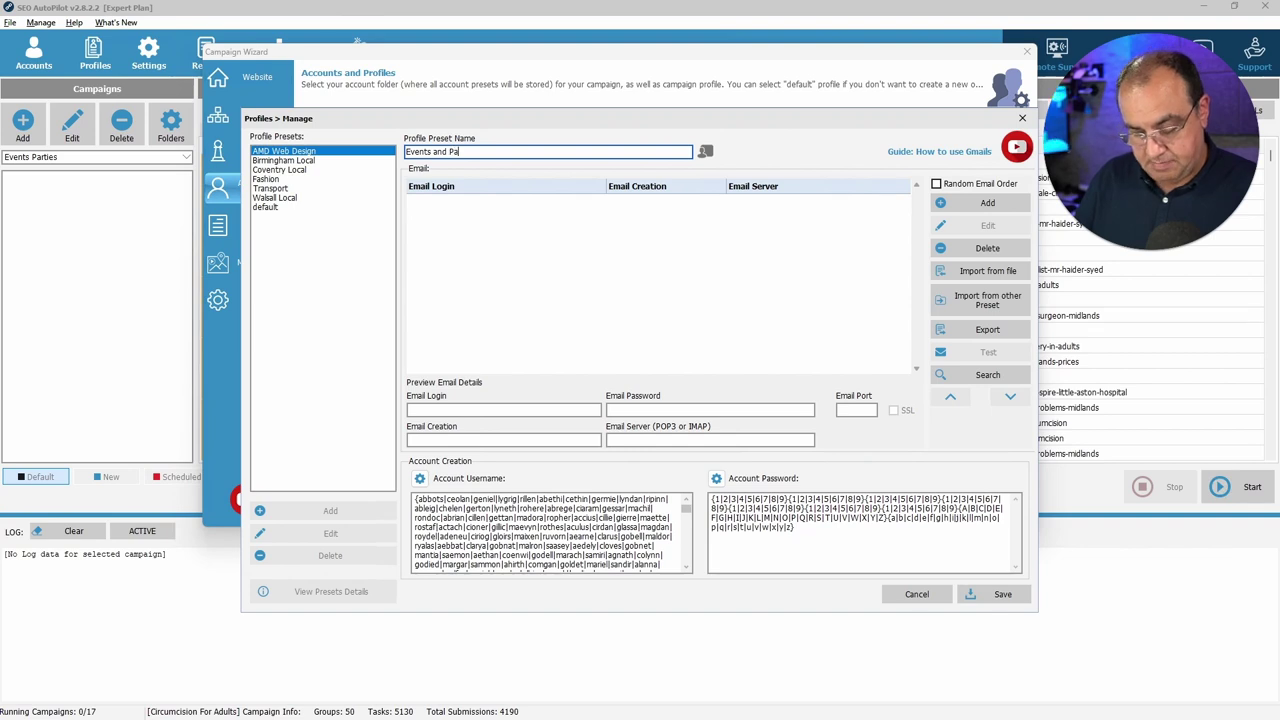
{"action": "type", "text": "rties"}
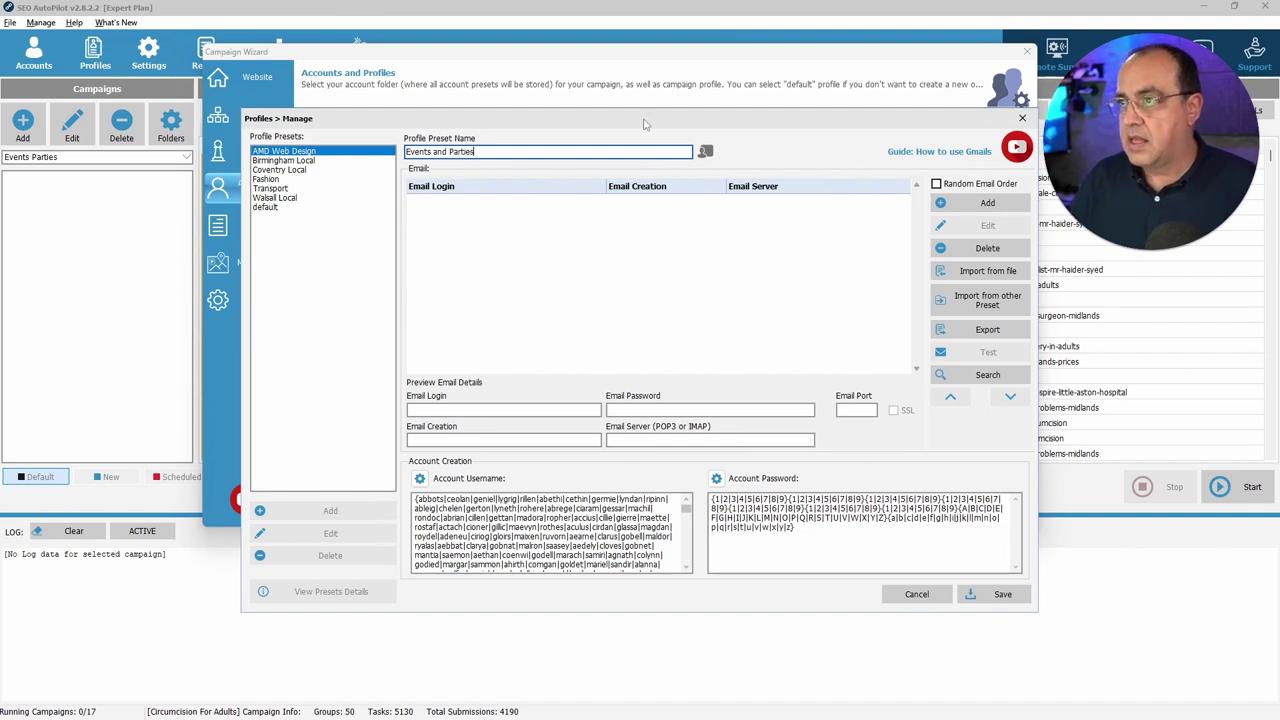
{"action": "left_click_drag", "start_coordinate": [644, 124], "coordinate": [443, 99]}
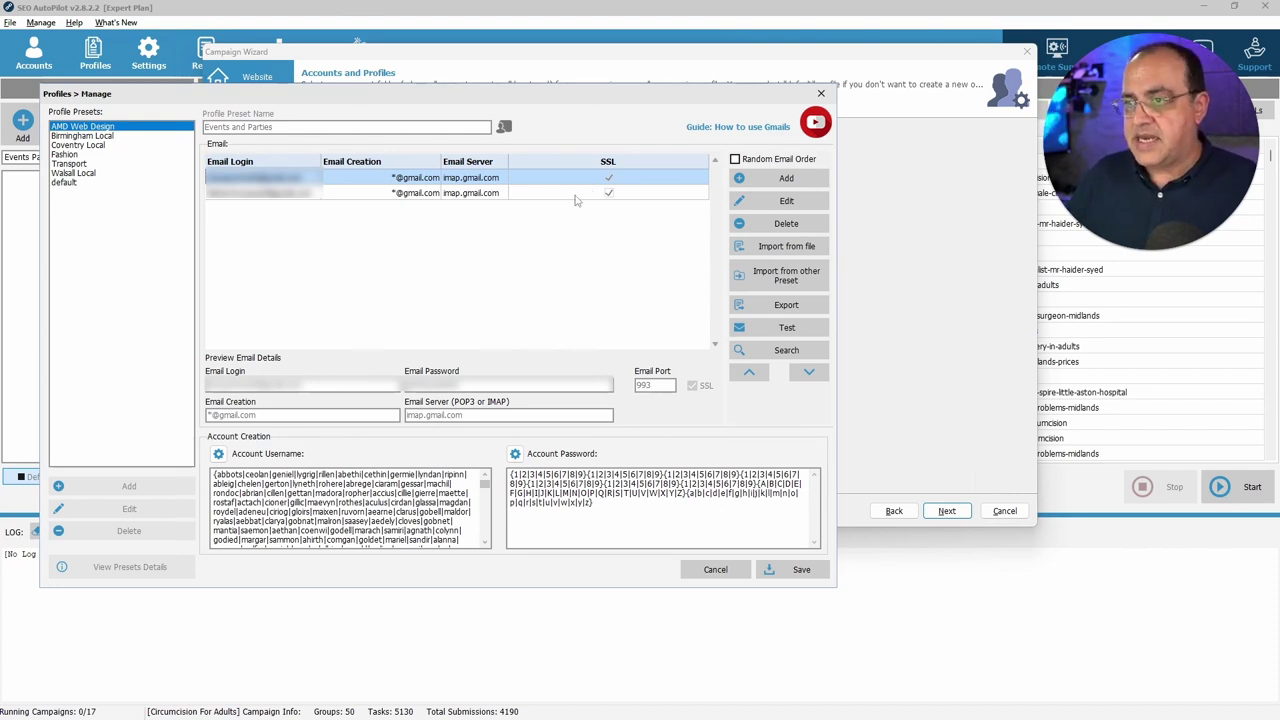
Test the email connection of both Gmail accounts listed in the Events and Parties preset
{"action": "left_click", "coordinate": [765, 334]}
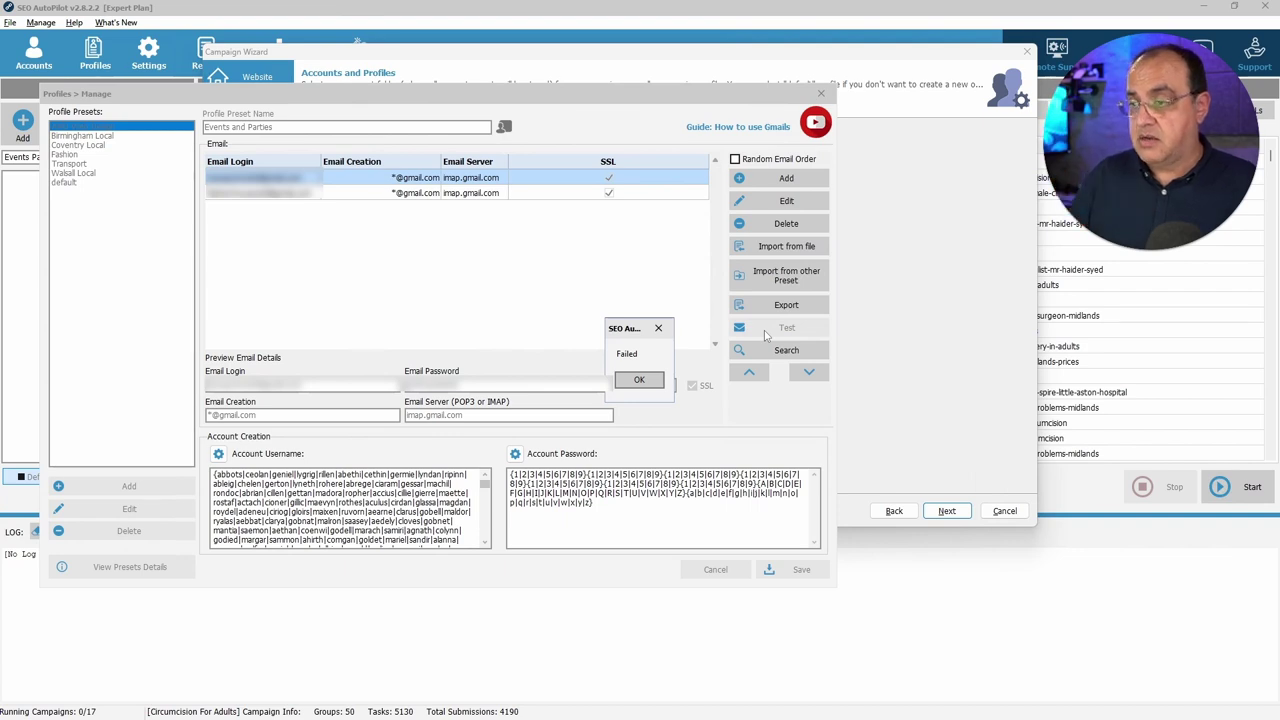
{"action": "left_click", "coordinate": [639, 381]}
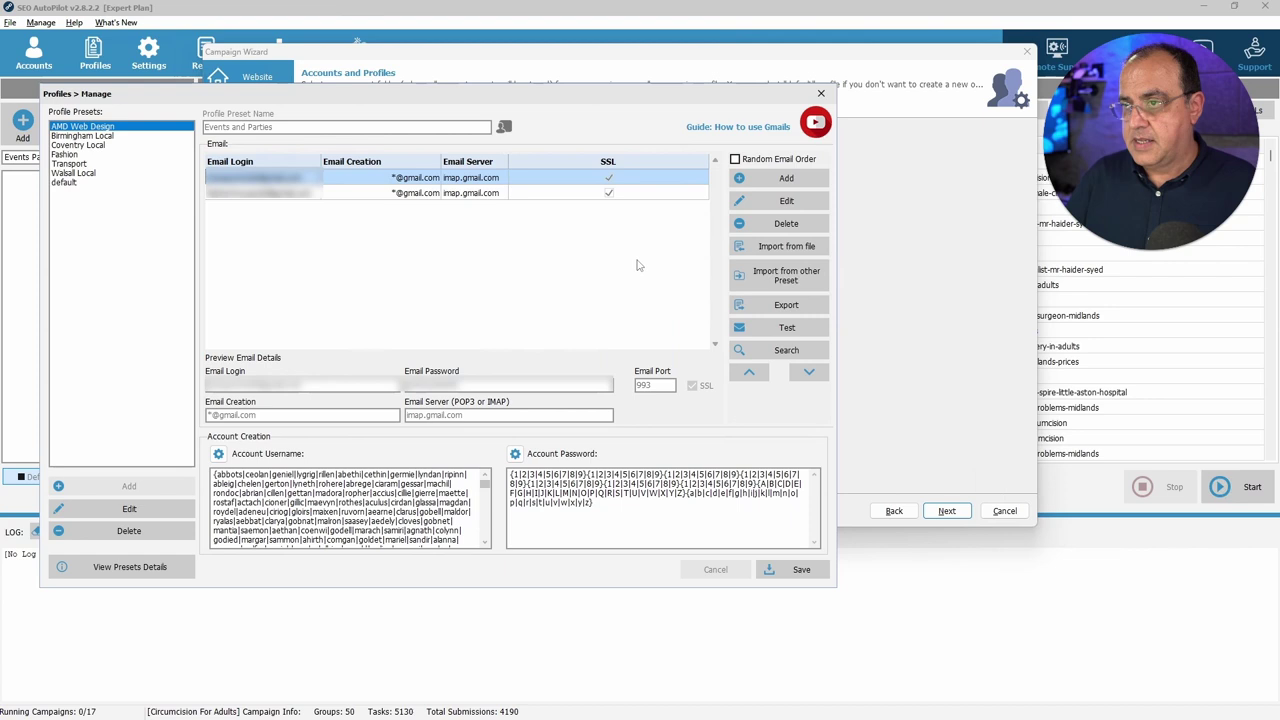
{"action": "left_click", "coordinate": [549, 196]}
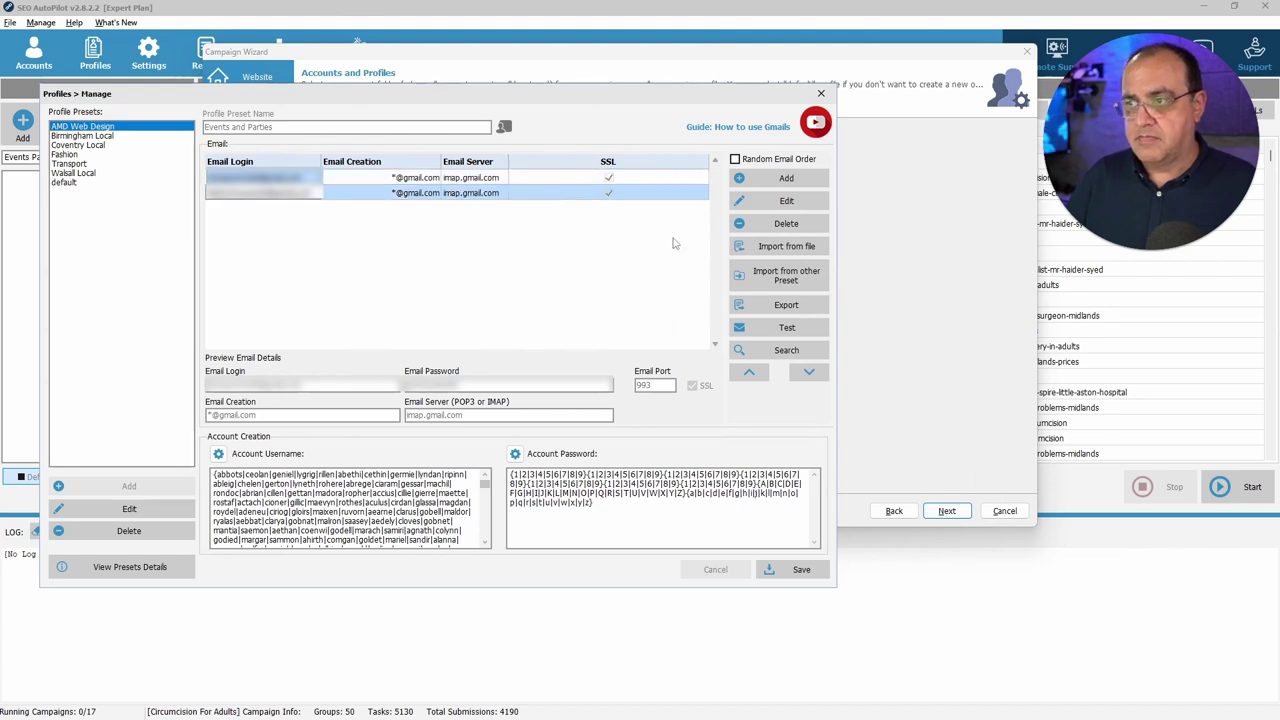
{"action": "left_click", "coordinate": [787, 328]}
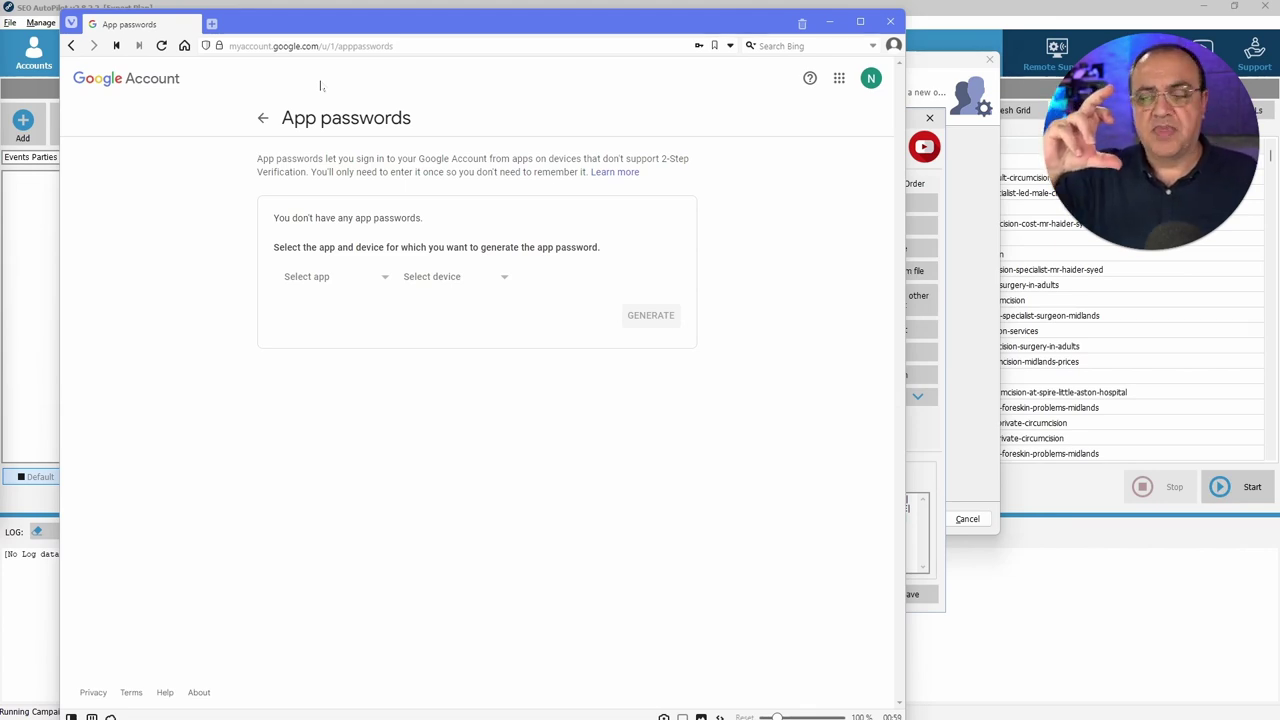
Generate a Google Account app password for Mail on a Windows Computer
{"action": "left_click", "coordinate": [389, 281]}
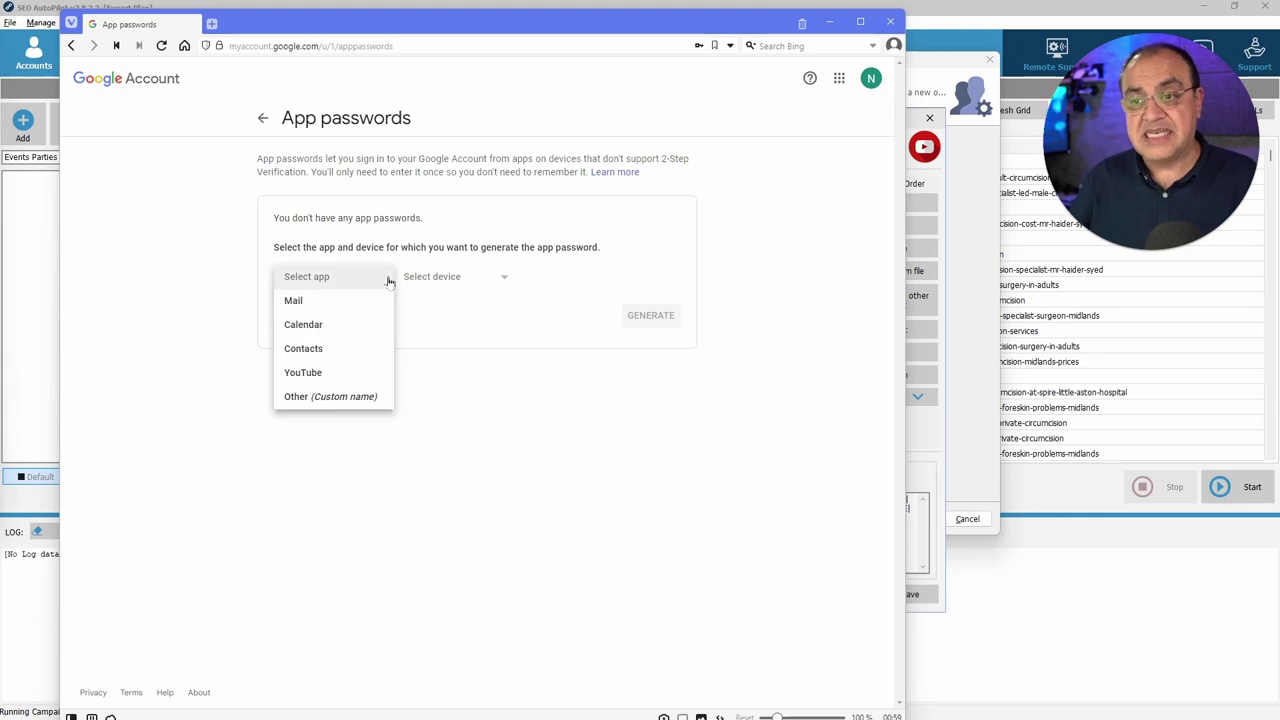
{"action": "left_click", "coordinate": [325, 301]}
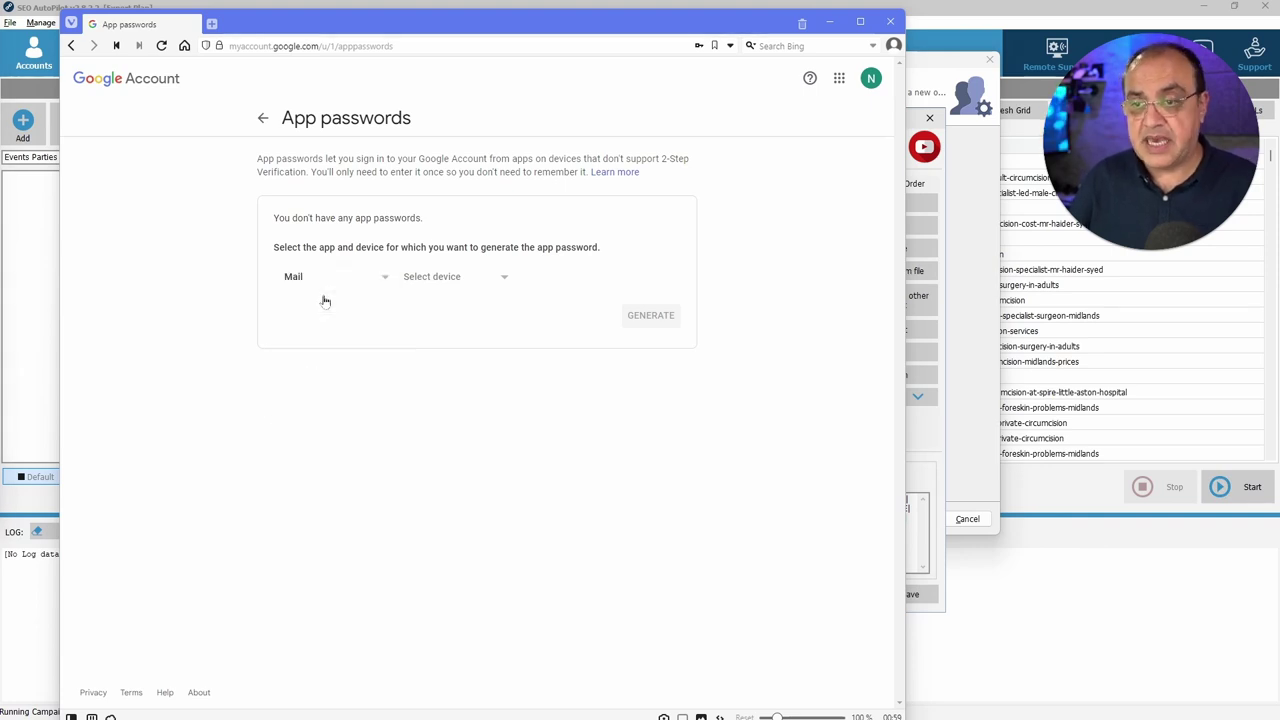
{"action": "left_click", "coordinate": [492, 281]}
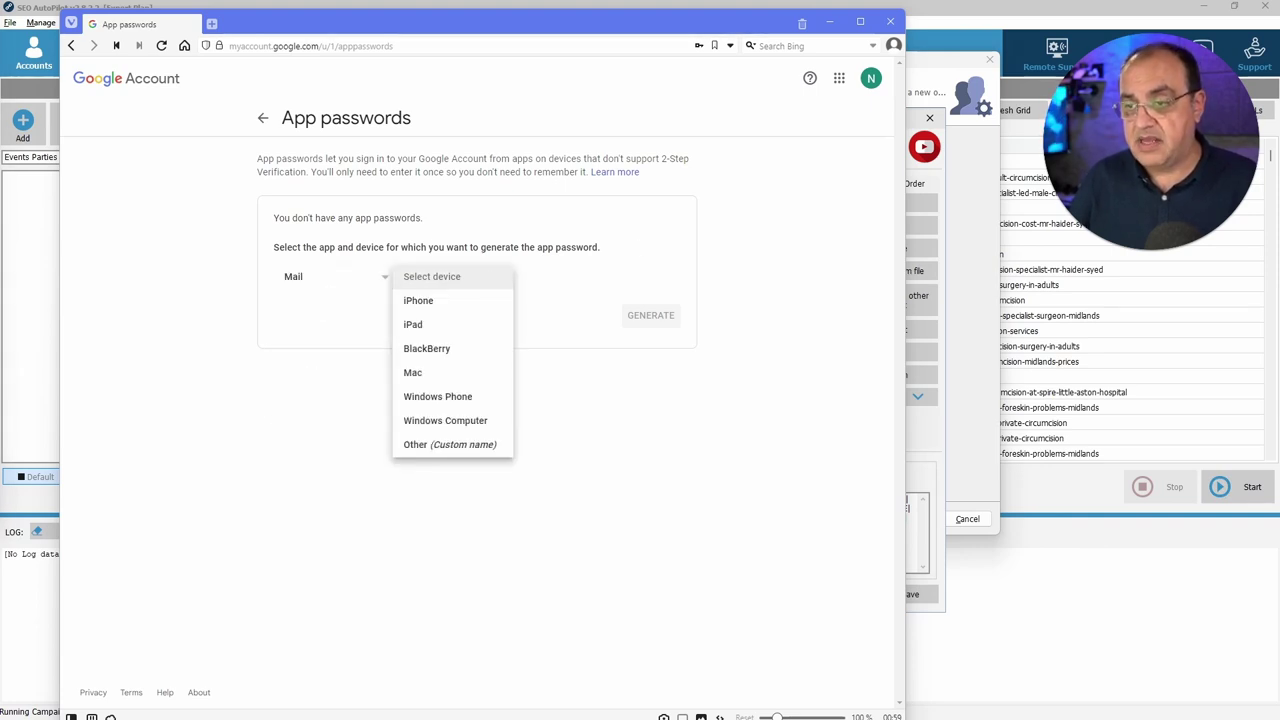
{"action": "left_click", "coordinate": [466, 424]}
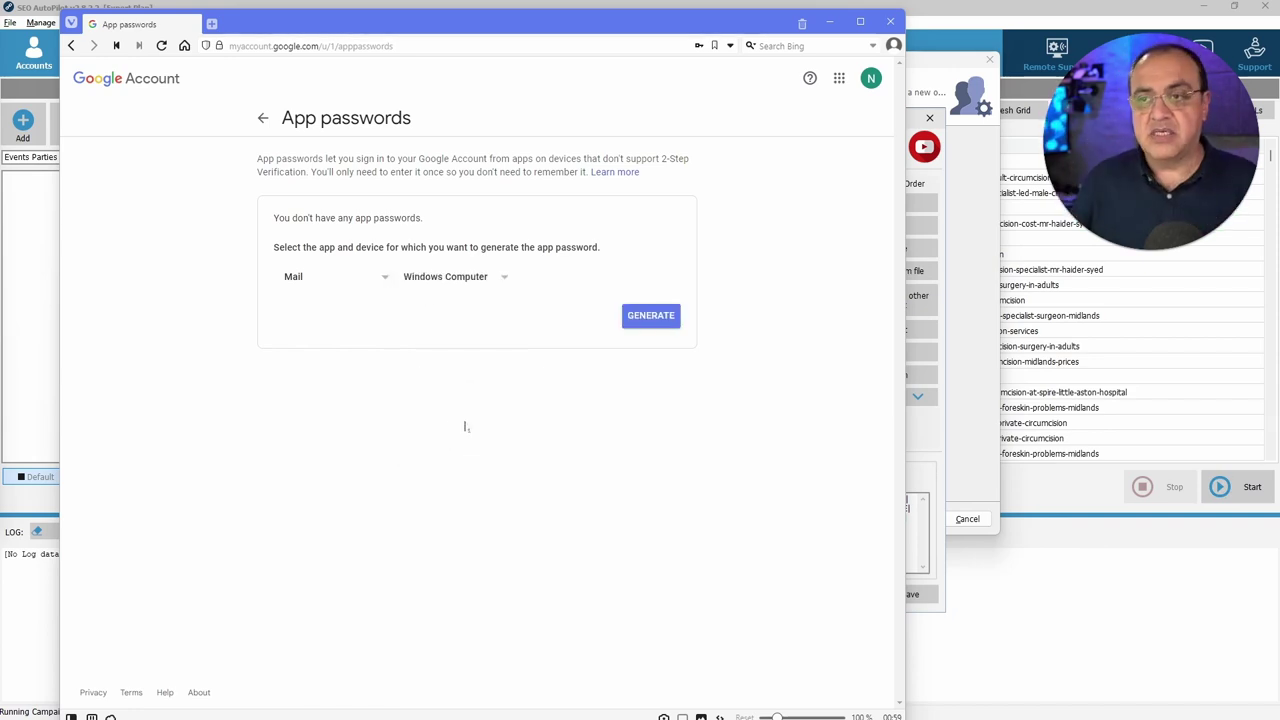
{"action": "left_click", "coordinate": [650, 322]}
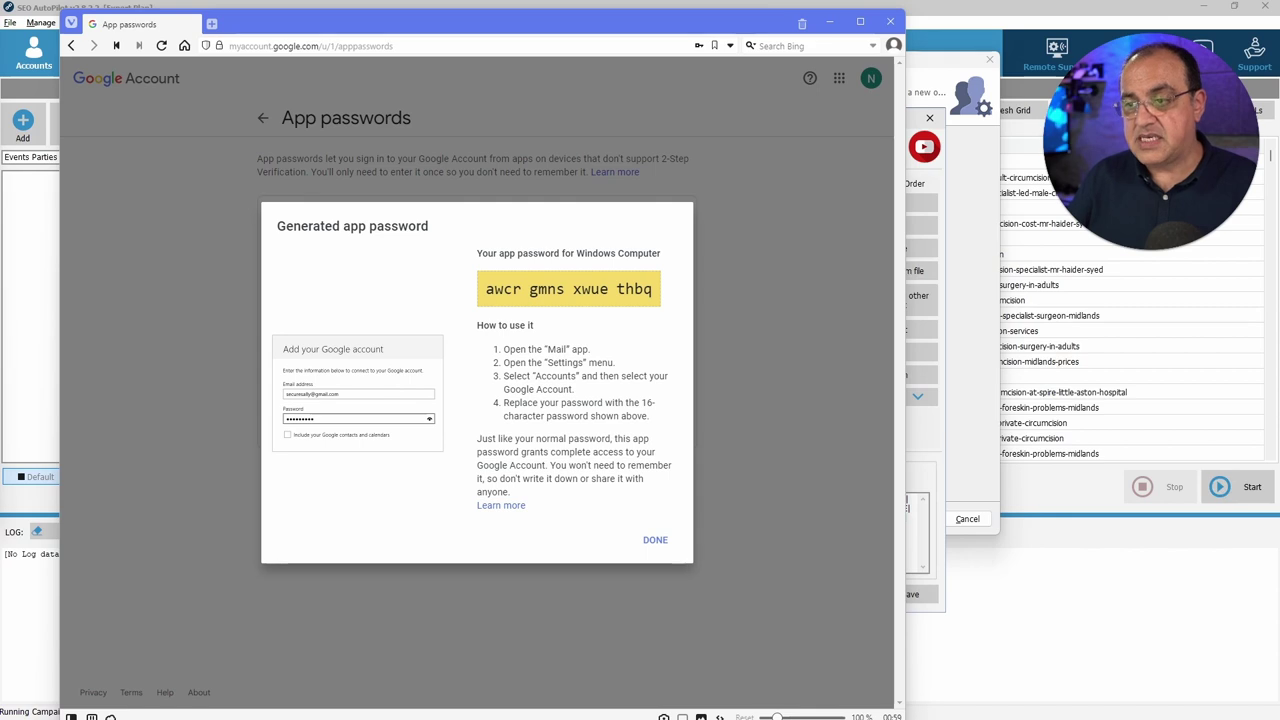
Copy the generated app password and finish the app password dialog
{"action": "left_click_drag", "start_coordinate": [486, 294], "coordinate": [652, 291]}
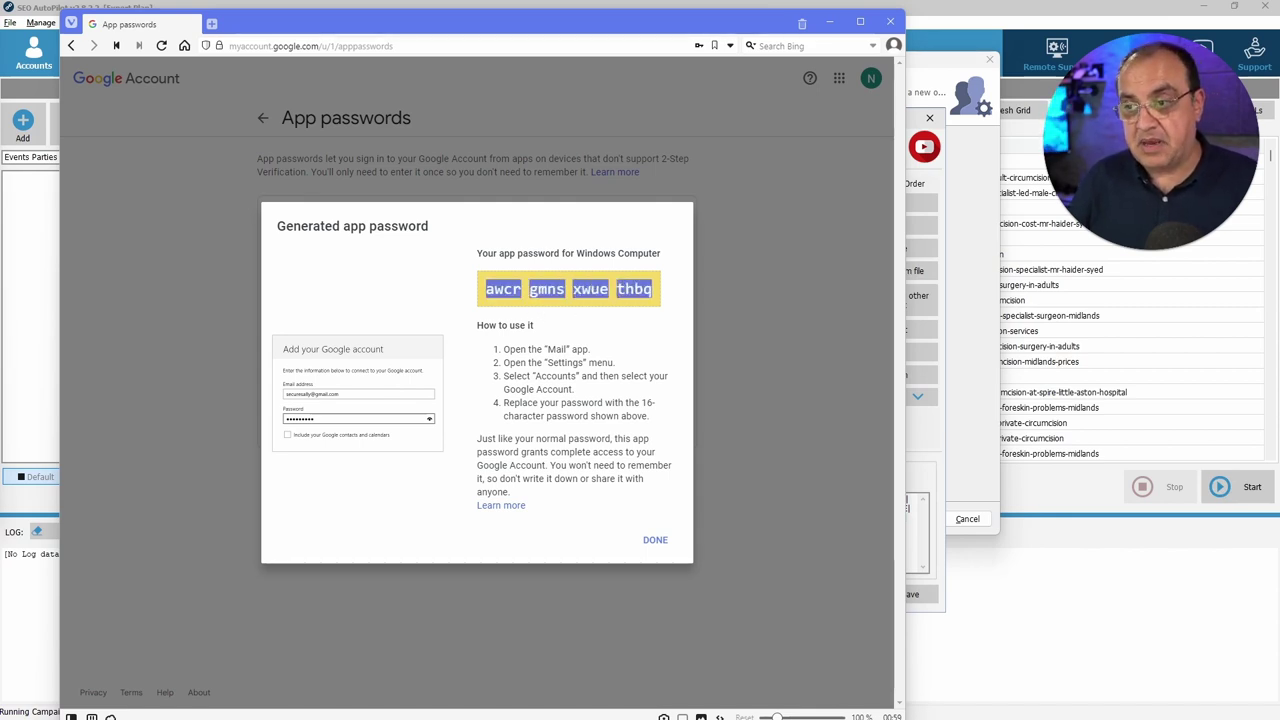
{"action": "left_click", "coordinate": [618, 331]}
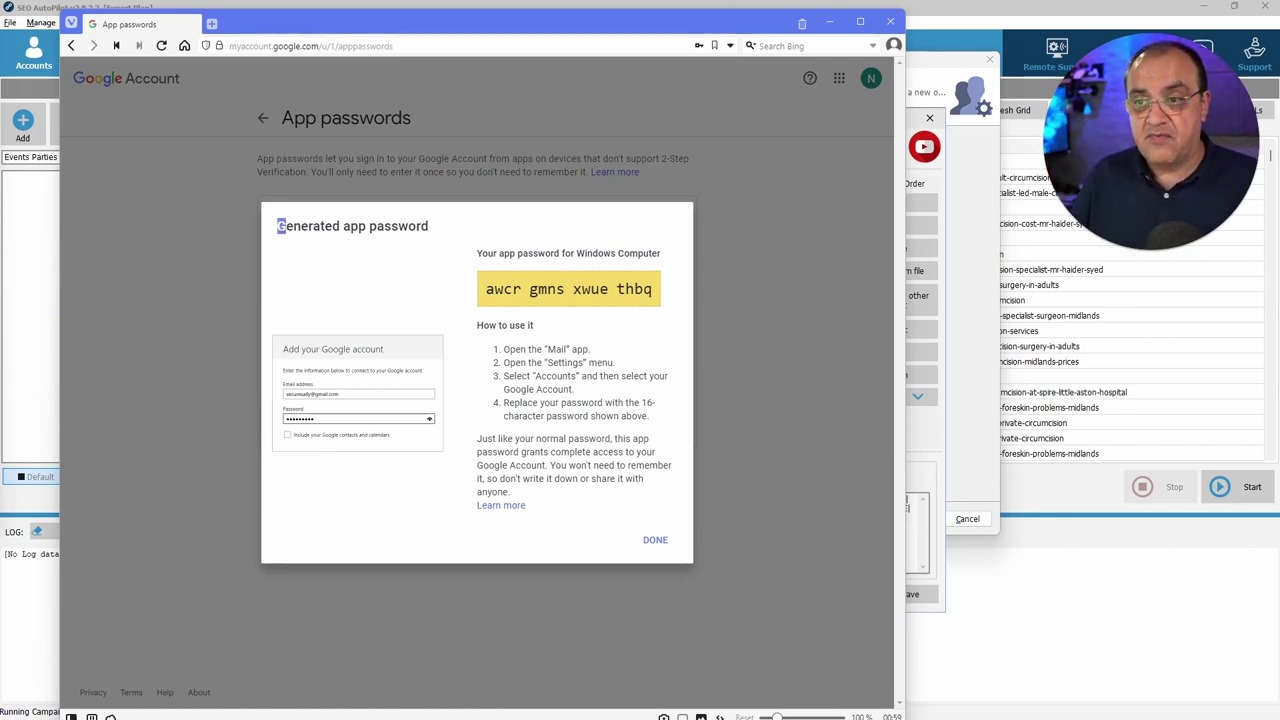
{"action": "left_click_drag", "start_coordinate": [277, 226], "coordinate": [434, 236]}
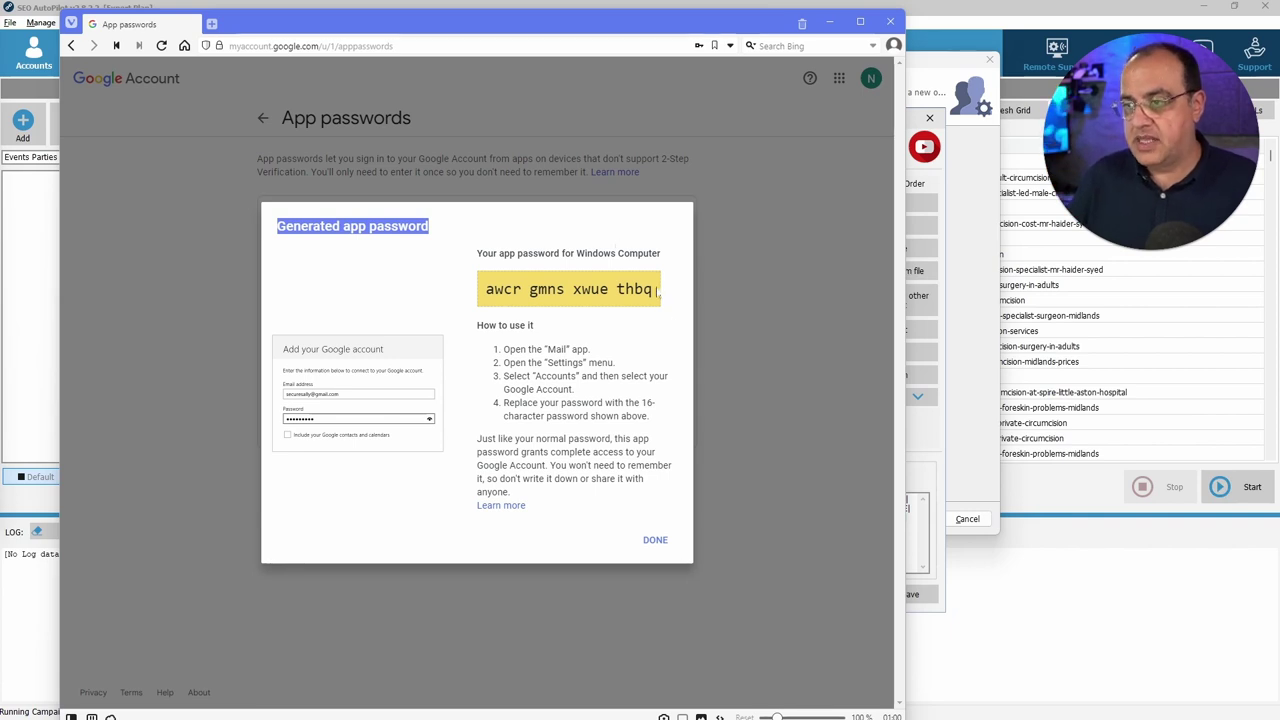
{"action": "left_click_drag", "start_coordinate": [657, 289], "coordinate": [484, 289]}
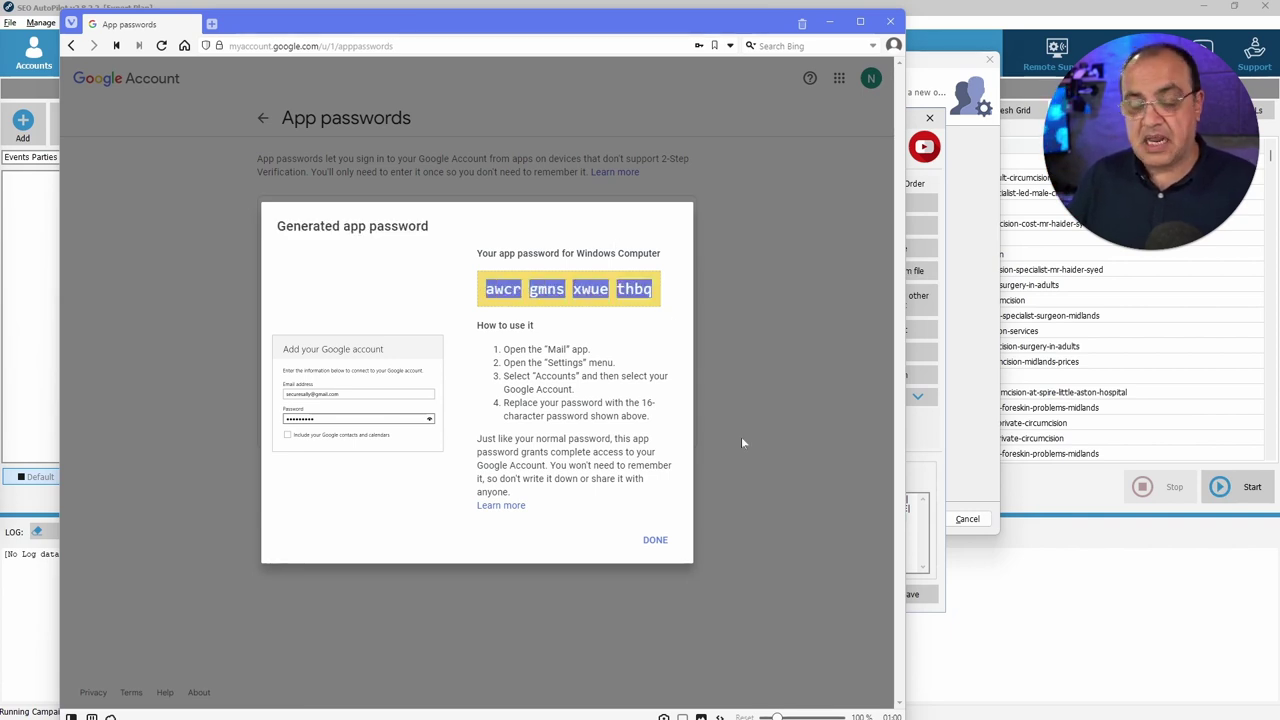
{"action": "left_click", "coordinate": [655, 542]}
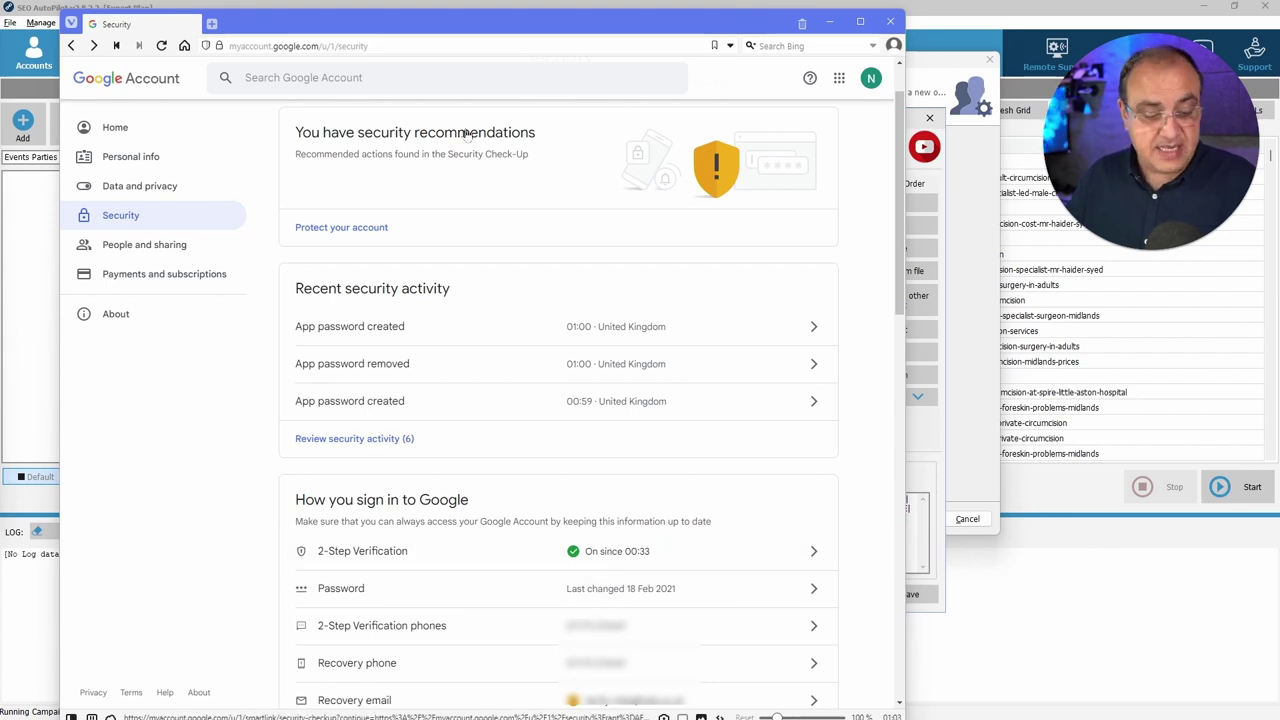
Switch back to SEO AutoPilot and test the Gmail account's connection in the Events and Party preset
{"action": "key", "text": "alt+Tab"}
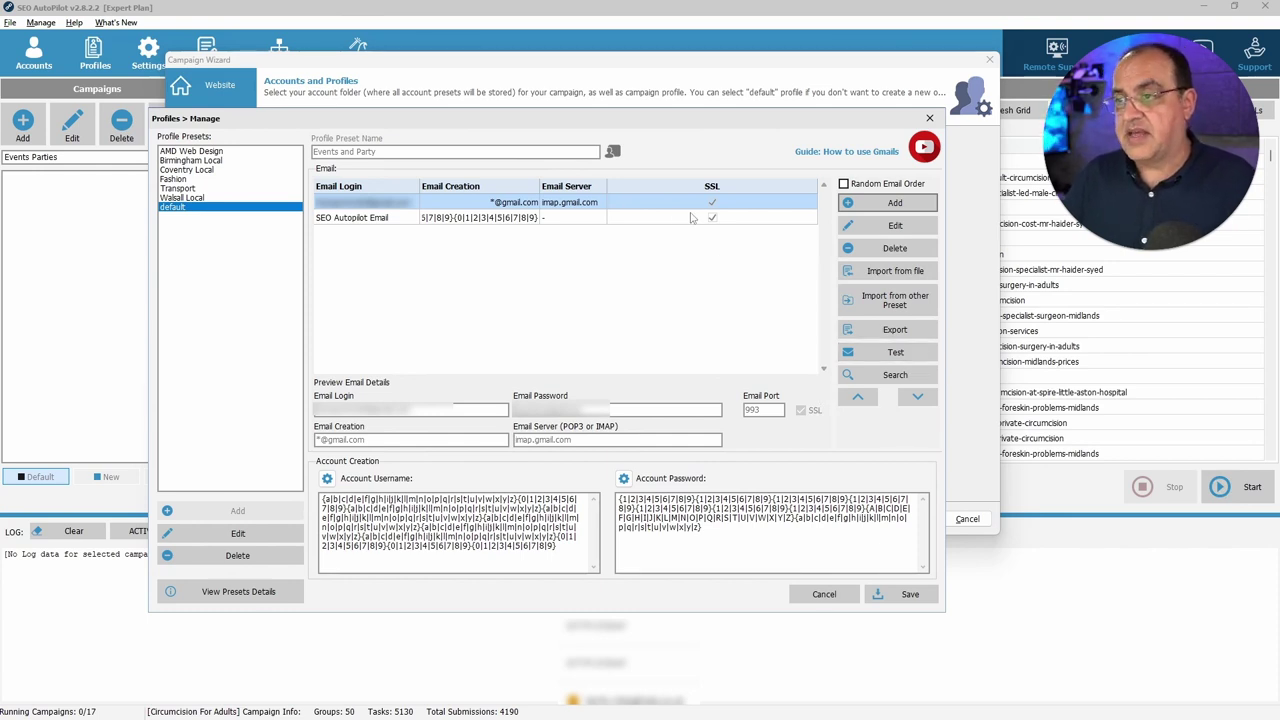
{"action": "left_click", "coordinate": [906, 355]}
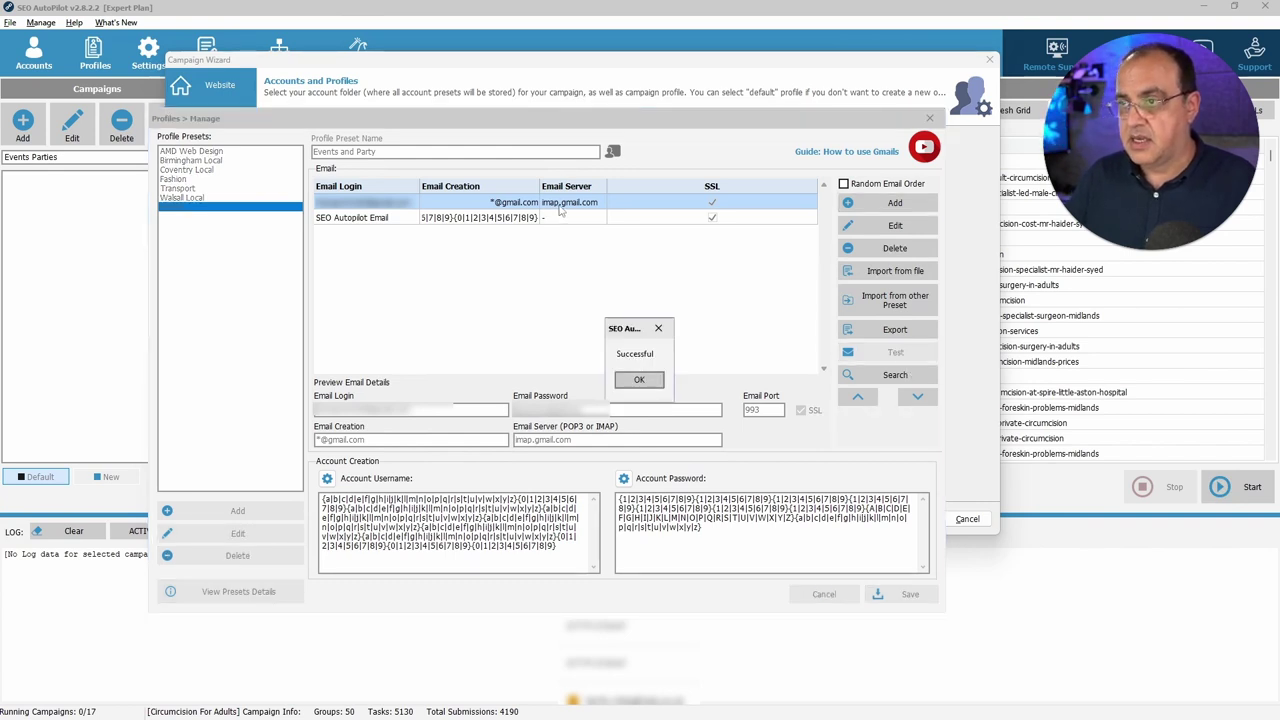
{"action": "left_click", "coordinate": [641, 382]}
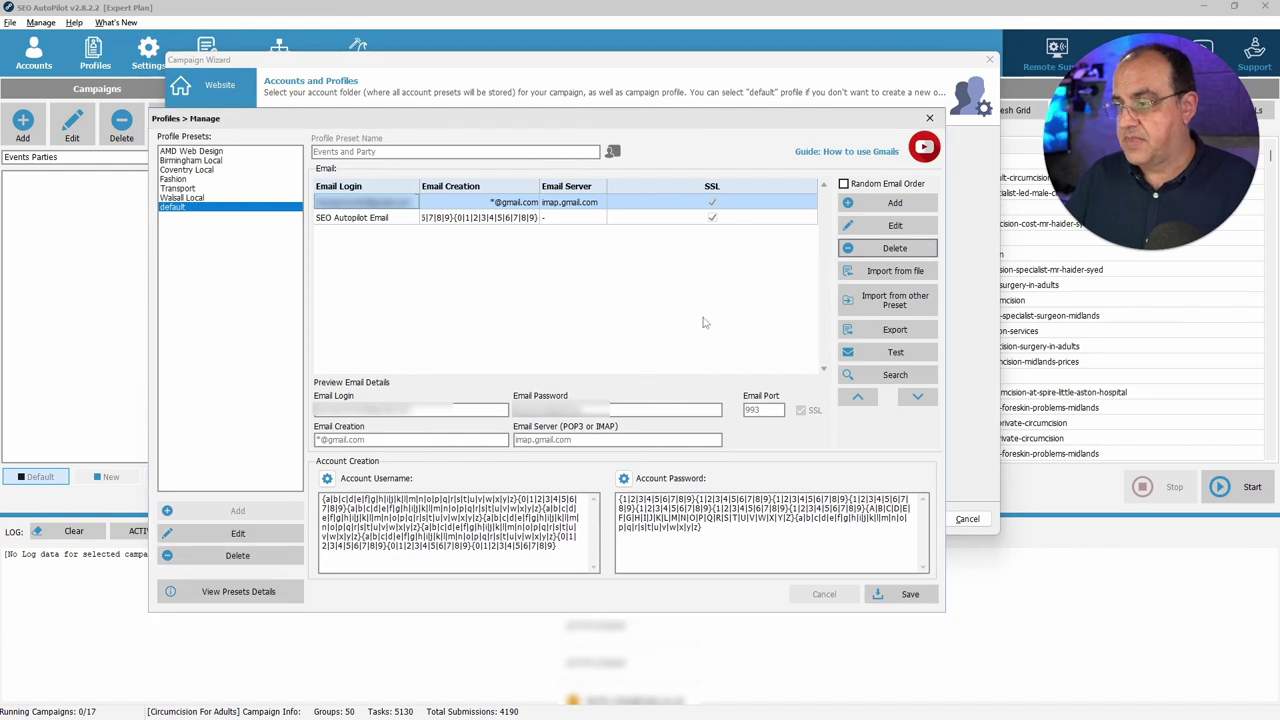
Save the Events and Party preset, set Events and Party as the campaign's profile, and continue to the wizard's content page
{"action": "left_click", "coordinate": [903, 596]}
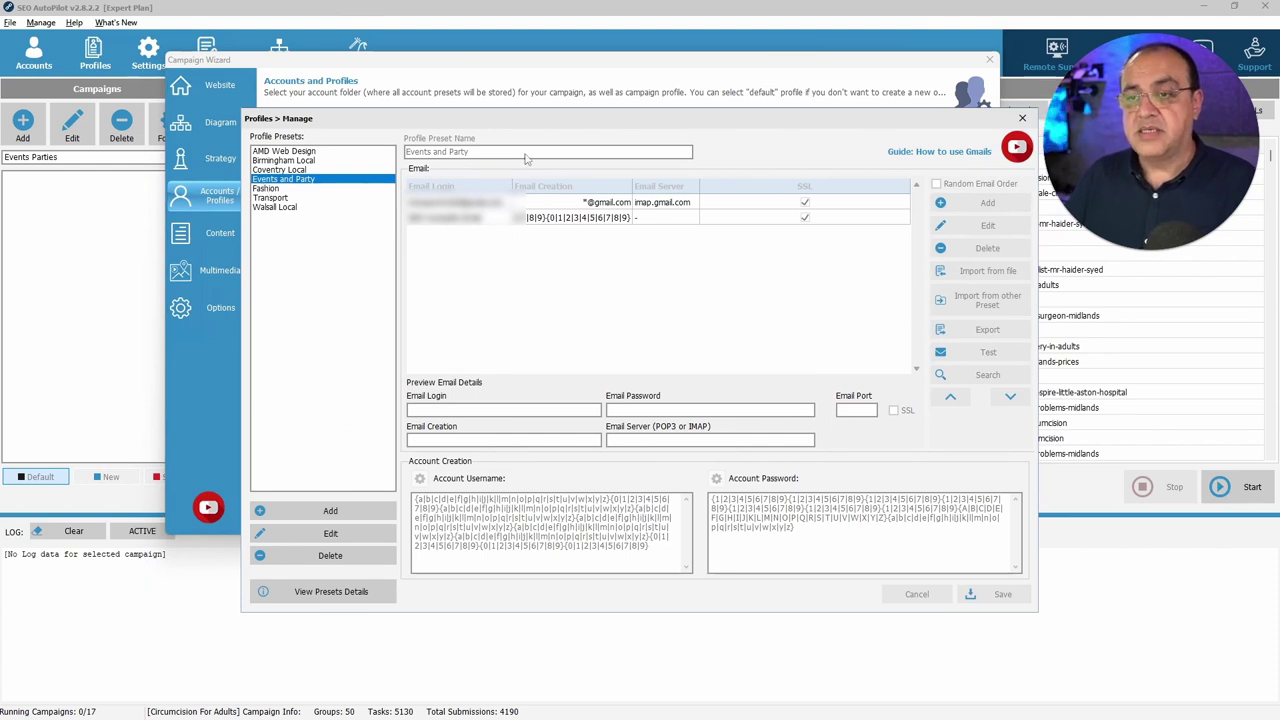
{"action": "left_click", "coordinate": [1022, 119]}
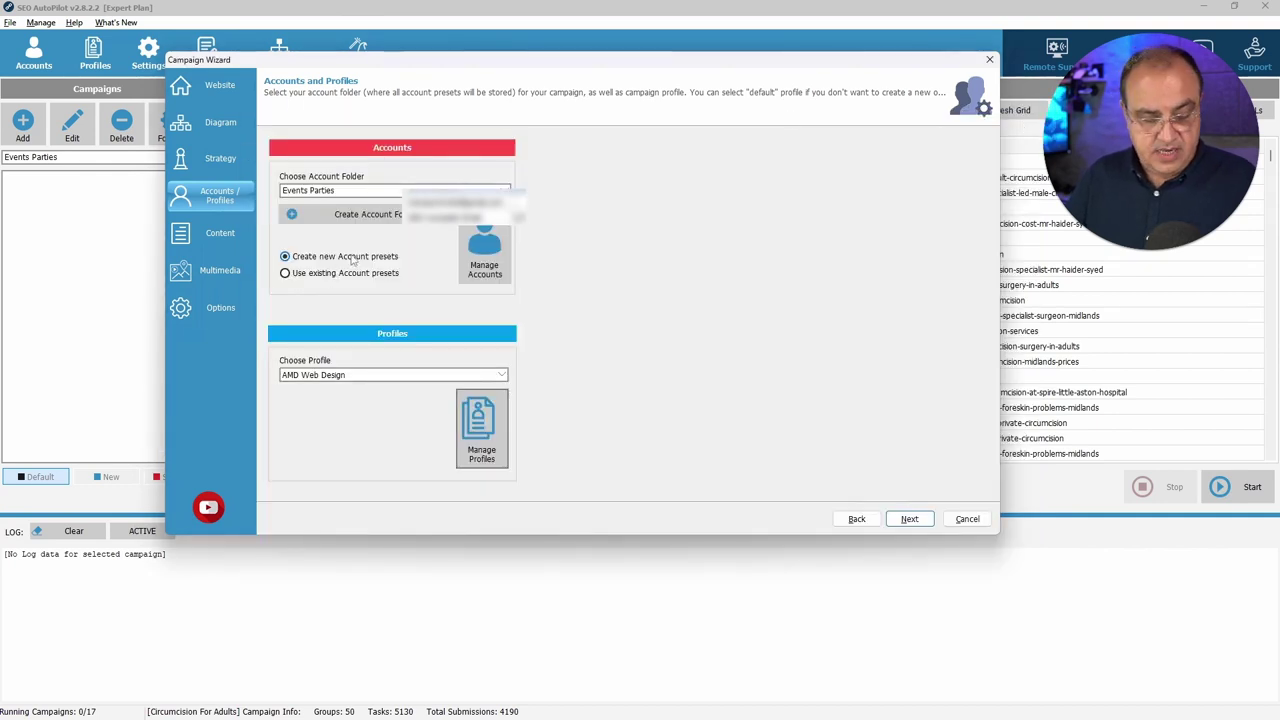
{"action": "left_click", "coordinate": [360, 375]}
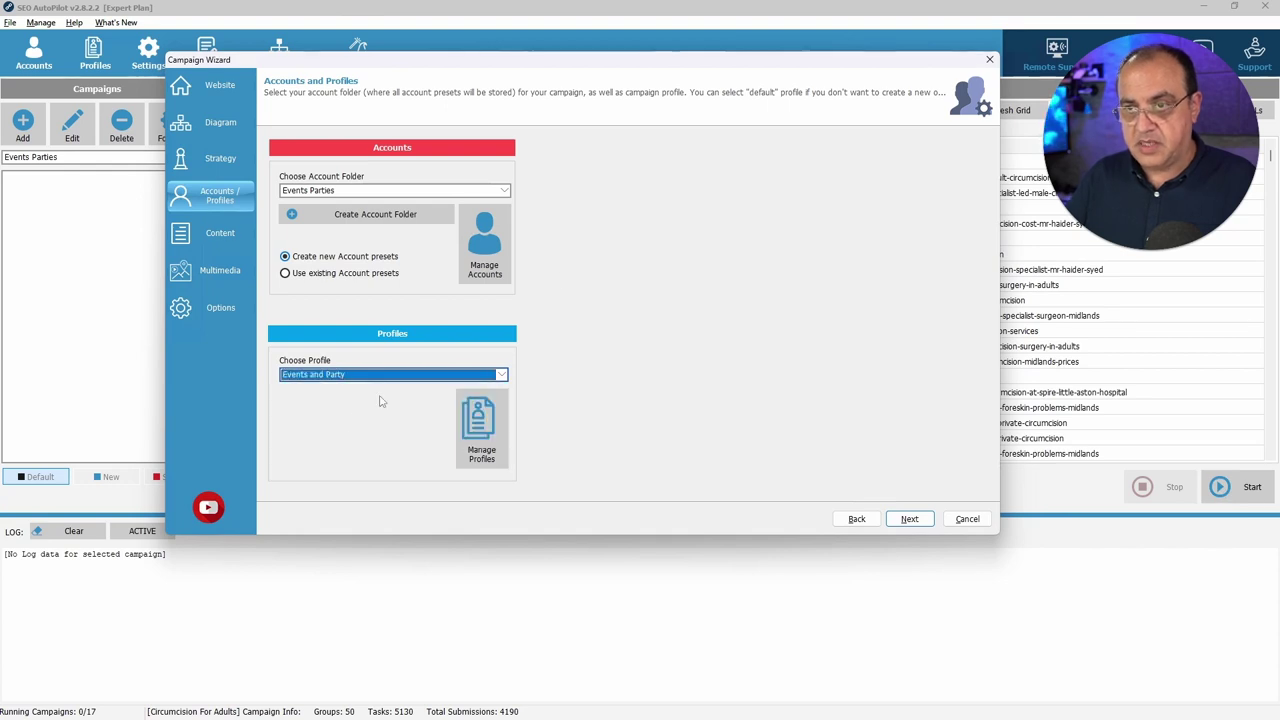
{"action": "left_click", "coordinate": [343, 417]}
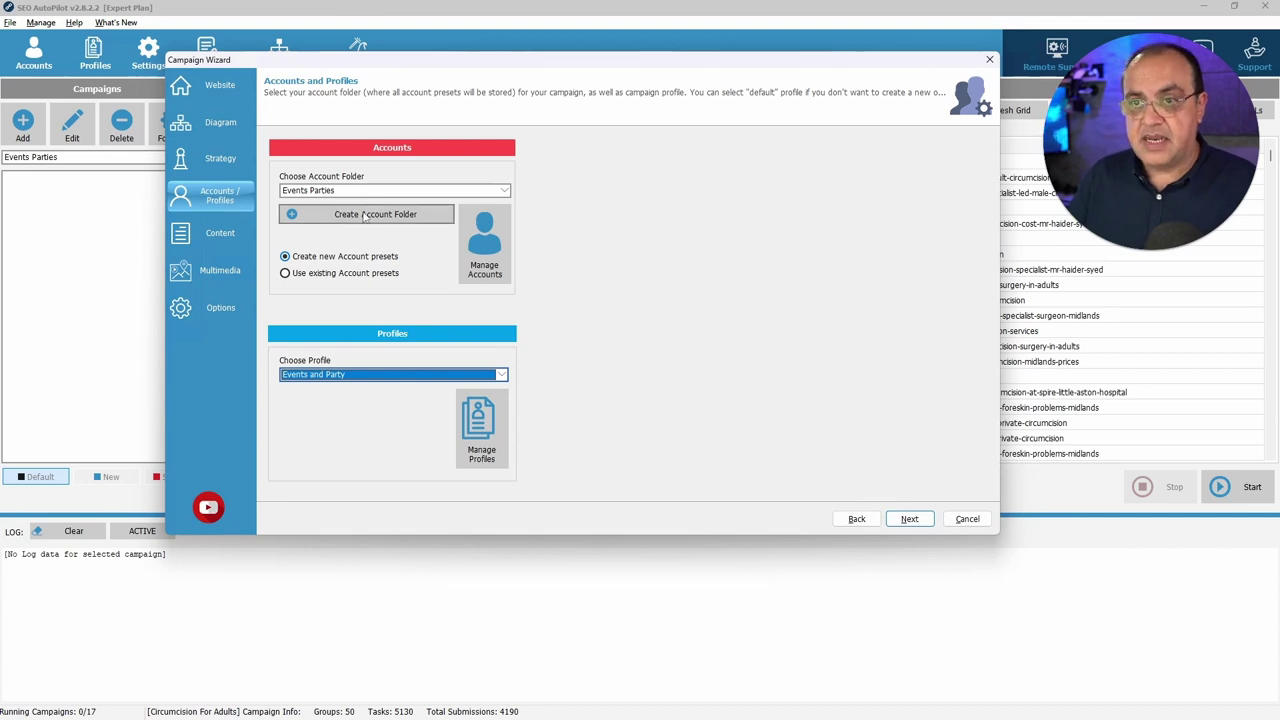
{"action": "left_click", "coordinate": [910, 520]}
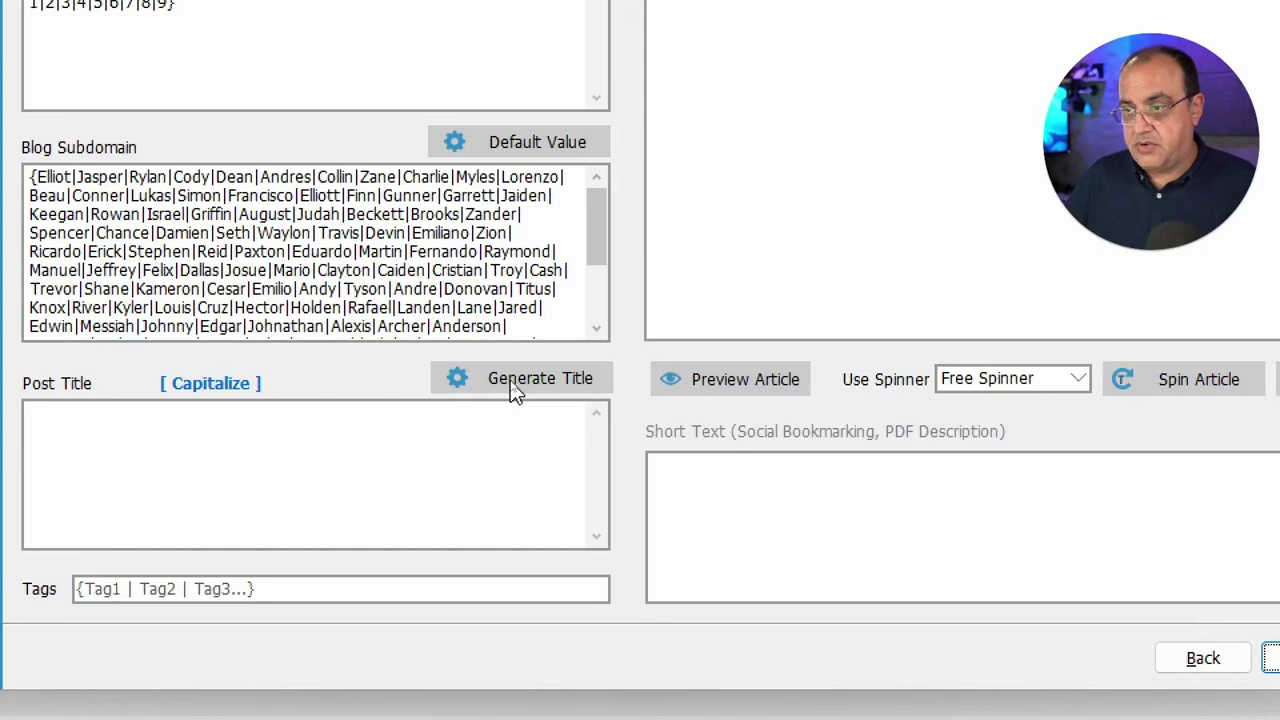
Generate spun post titles for the Chocolate Fountain campaign and look through them
{"action": "left_click", "coordinate": [513, 388]}
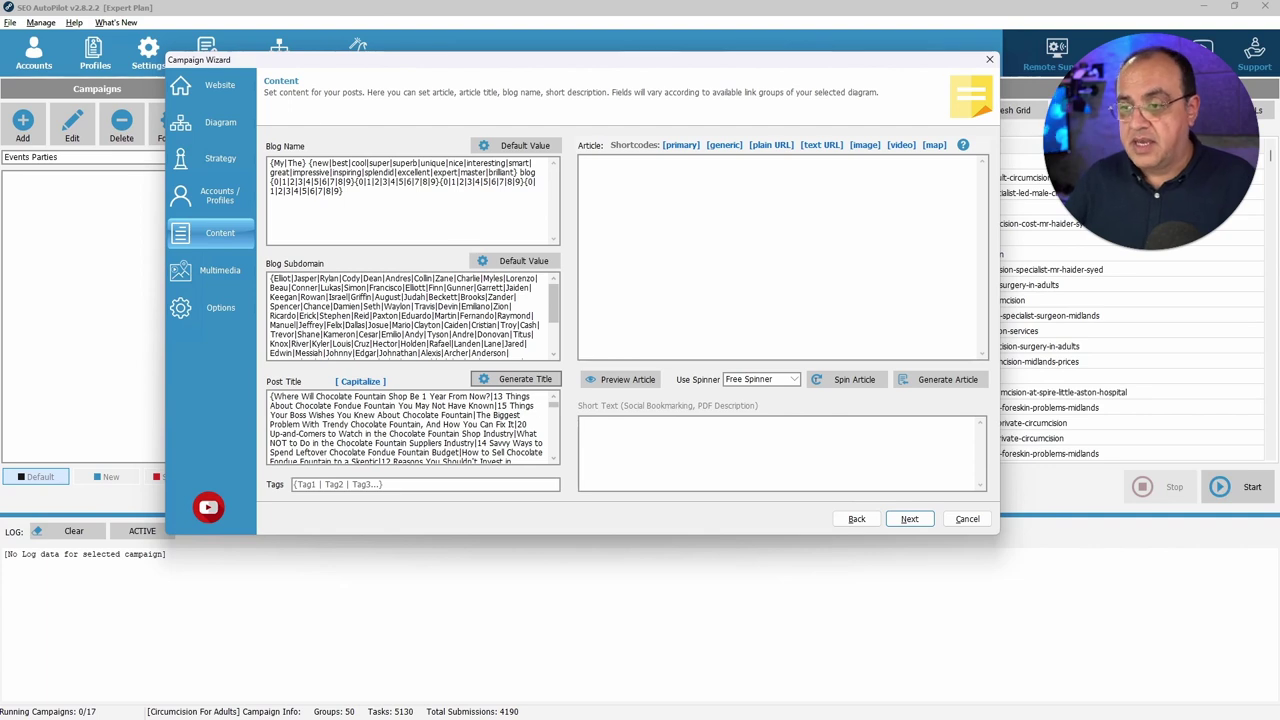
{"action": "left_click", "coordinate": [553, 423]}
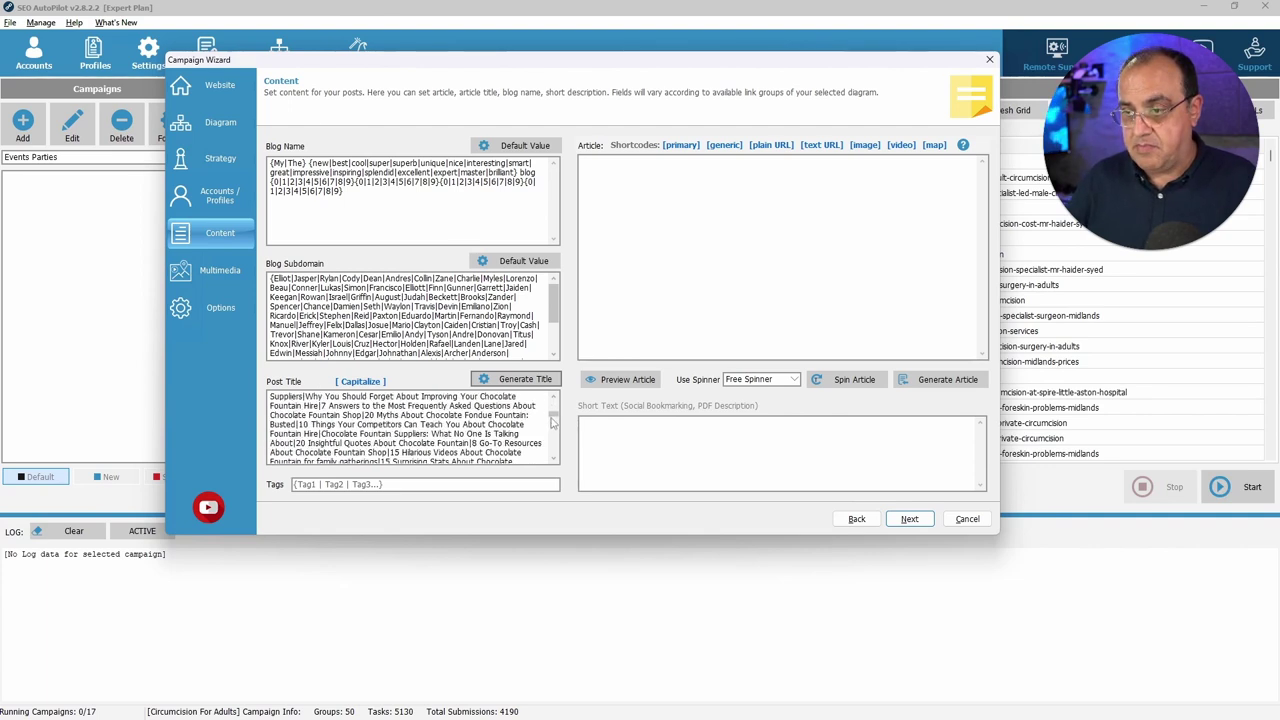
{"action": "scroll", "coordinate": [553, 423], "scroll_direction": "down", "scroll_amount": 10}
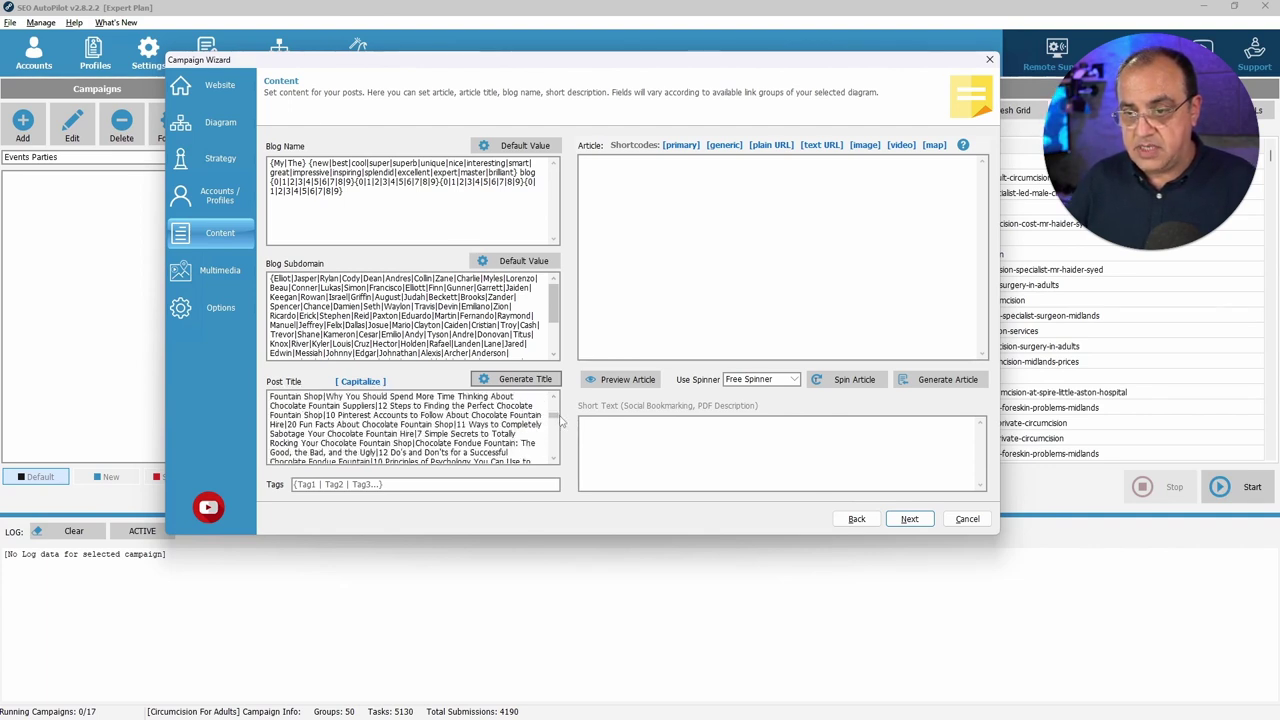
{"action": "scroll", "coordinate": [553, 423], "scroll_direction": "up", "scroll_amount": 10}
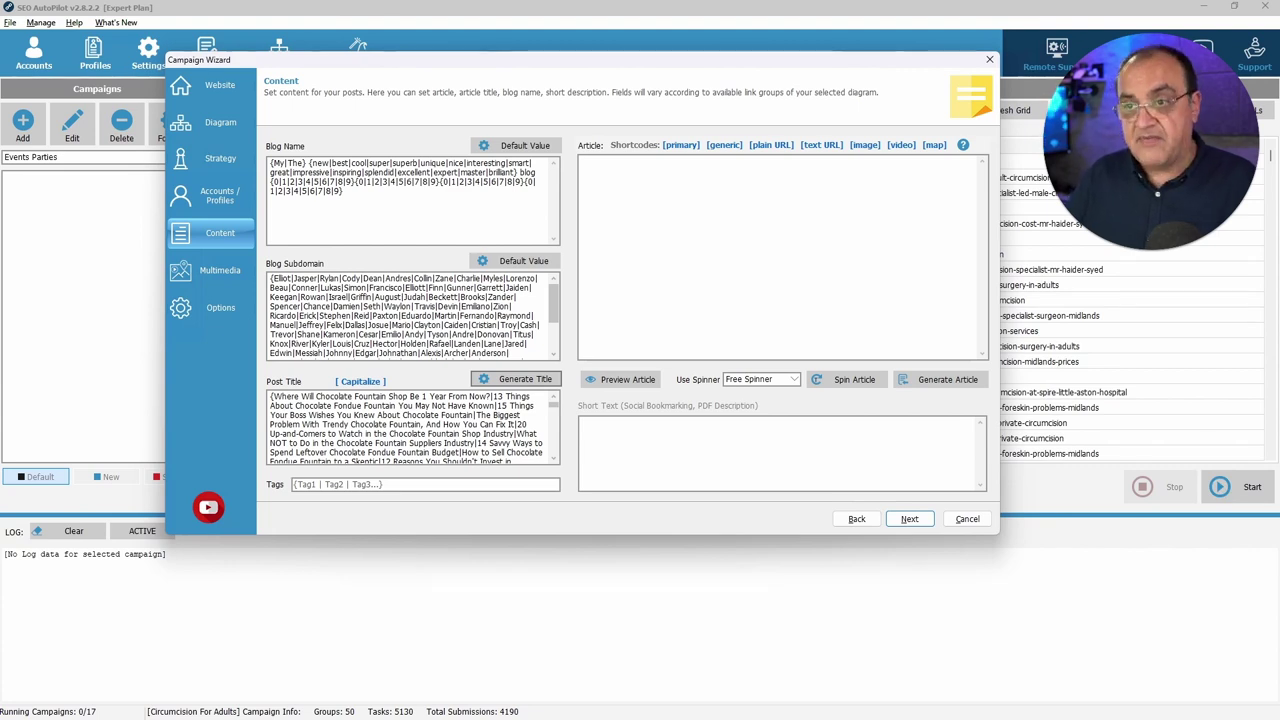
Replace the default blog names and blog subdomains with the prepared spintax lists of party and celebration names
{"action": "left_click", "coordinate": [351, 198]}
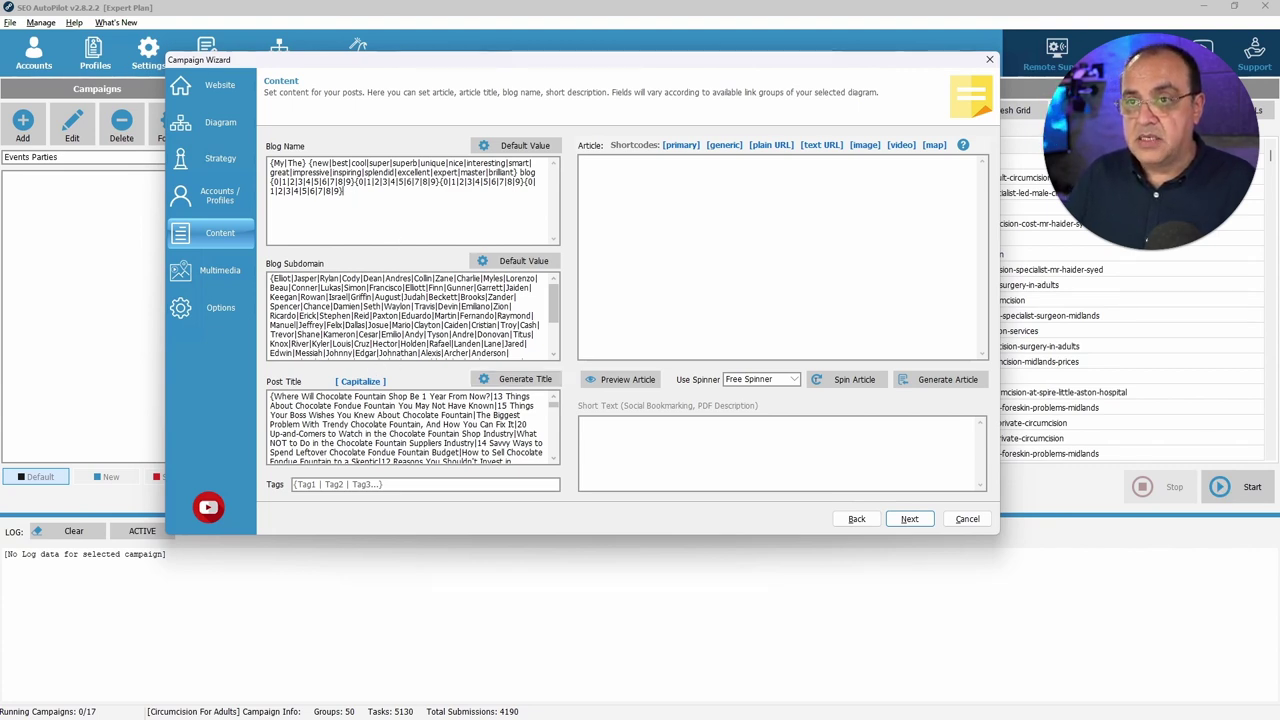
{"action": "key", "text": "ctrl+a"}
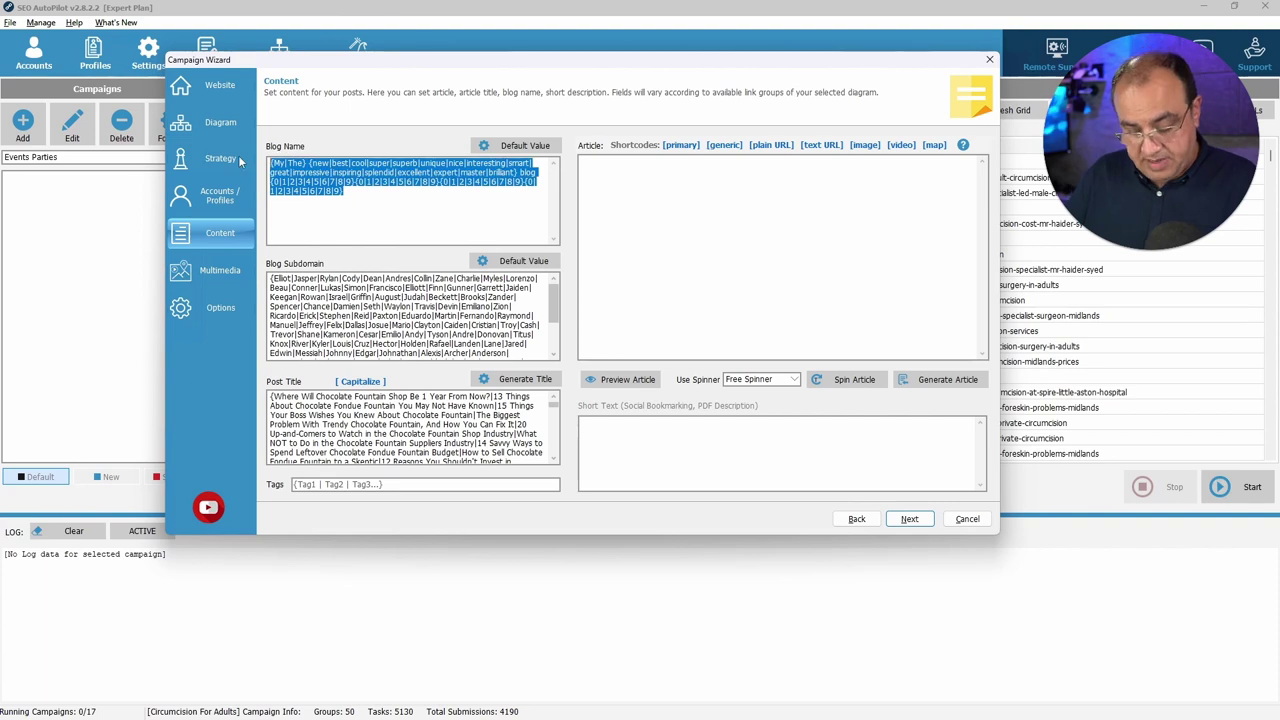
{"action": "key", "text": "ctrl+v"}
{"action": "scroll", "coordinate": [405, 200], "scroll_direction": "up", "scroll_amount": 15}
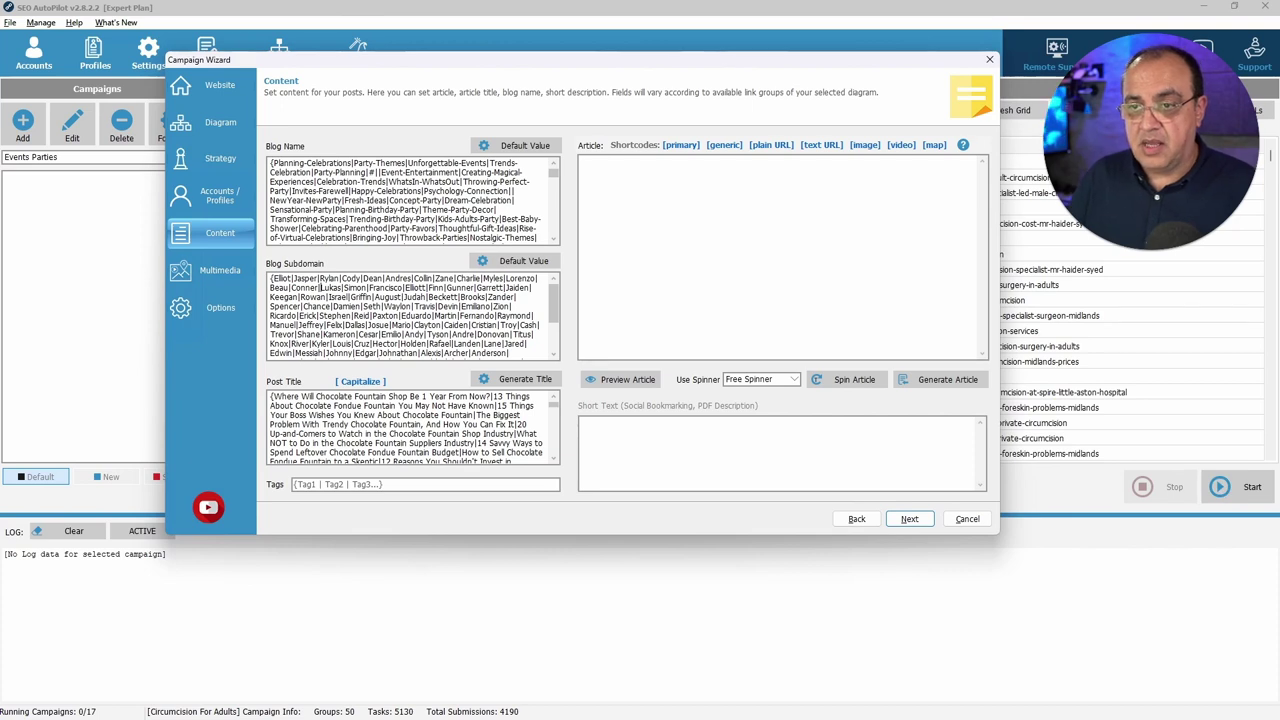
{"action": "key", "text": "ctrl+a"}
{"action": "key", "text": "ctrl+v"}
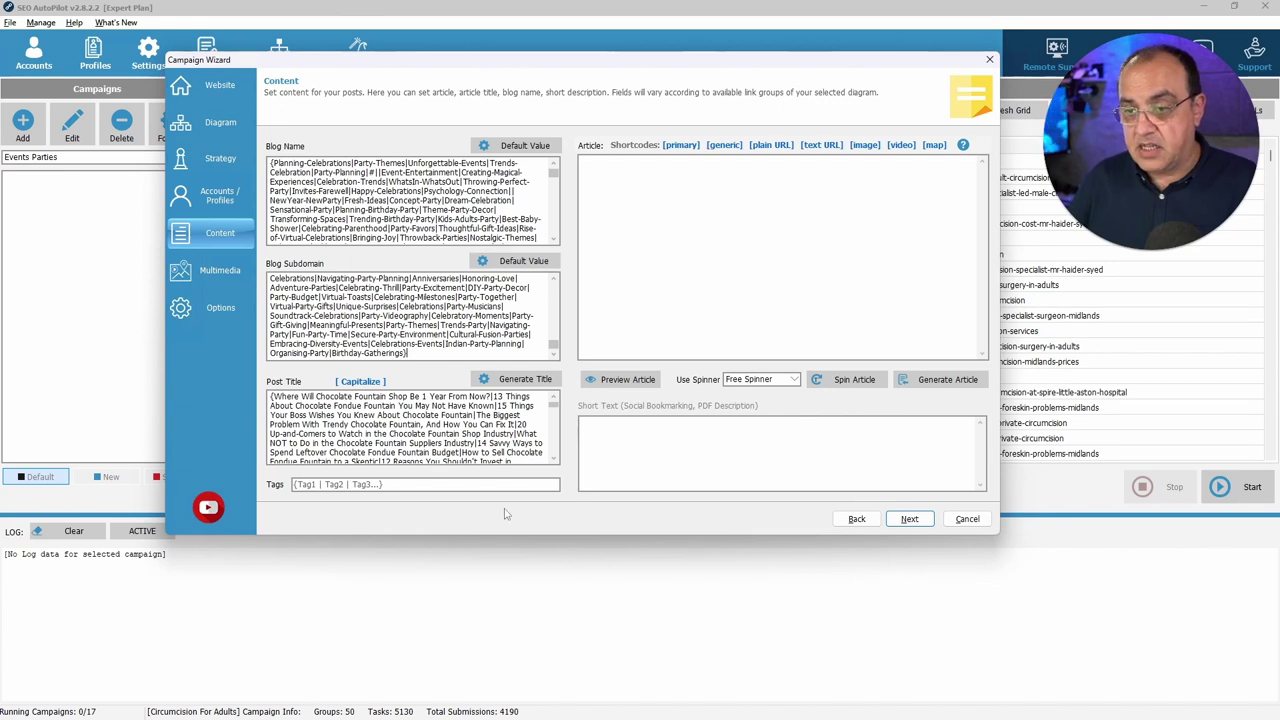
Replace the generated post titles with the prepared spintax list of party-planning titles containing Chocolate Fountain, and review the list
{"action": "left_click", "coordinate": [514, 381]}
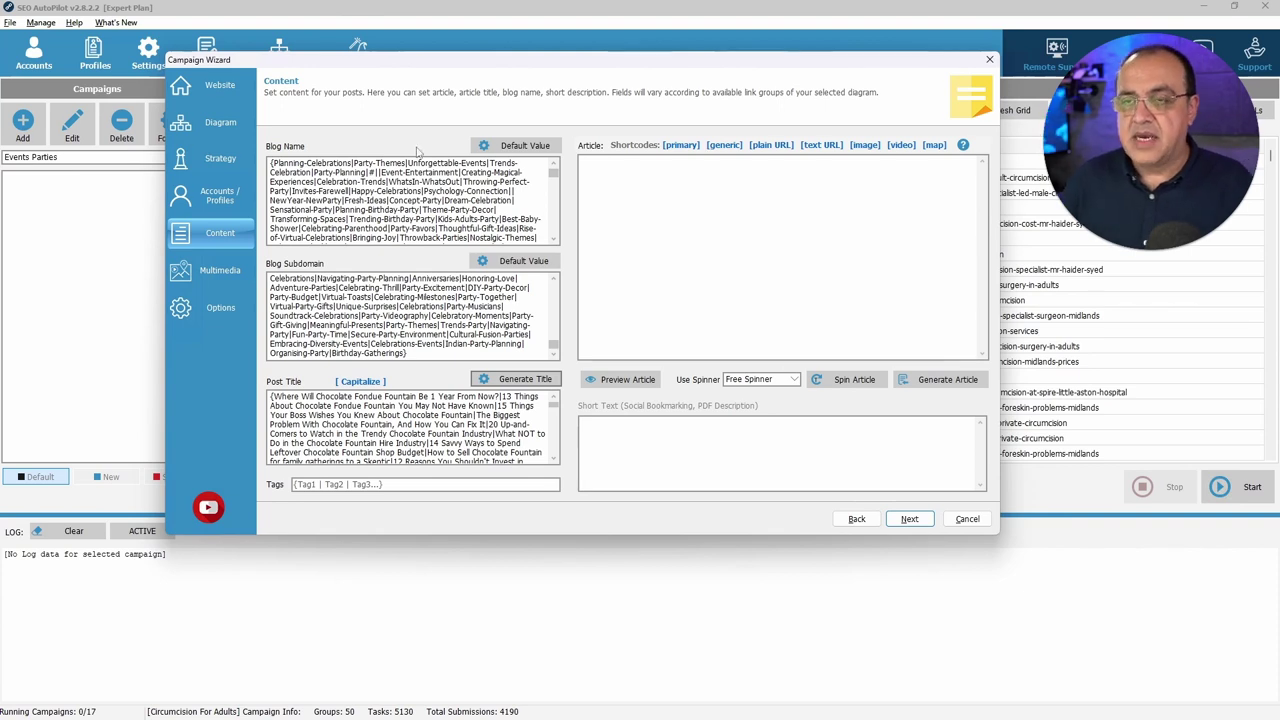
{"action": "left_click_drag", "start_coordinate": [419, 66], "coordinate": [388, 136]}
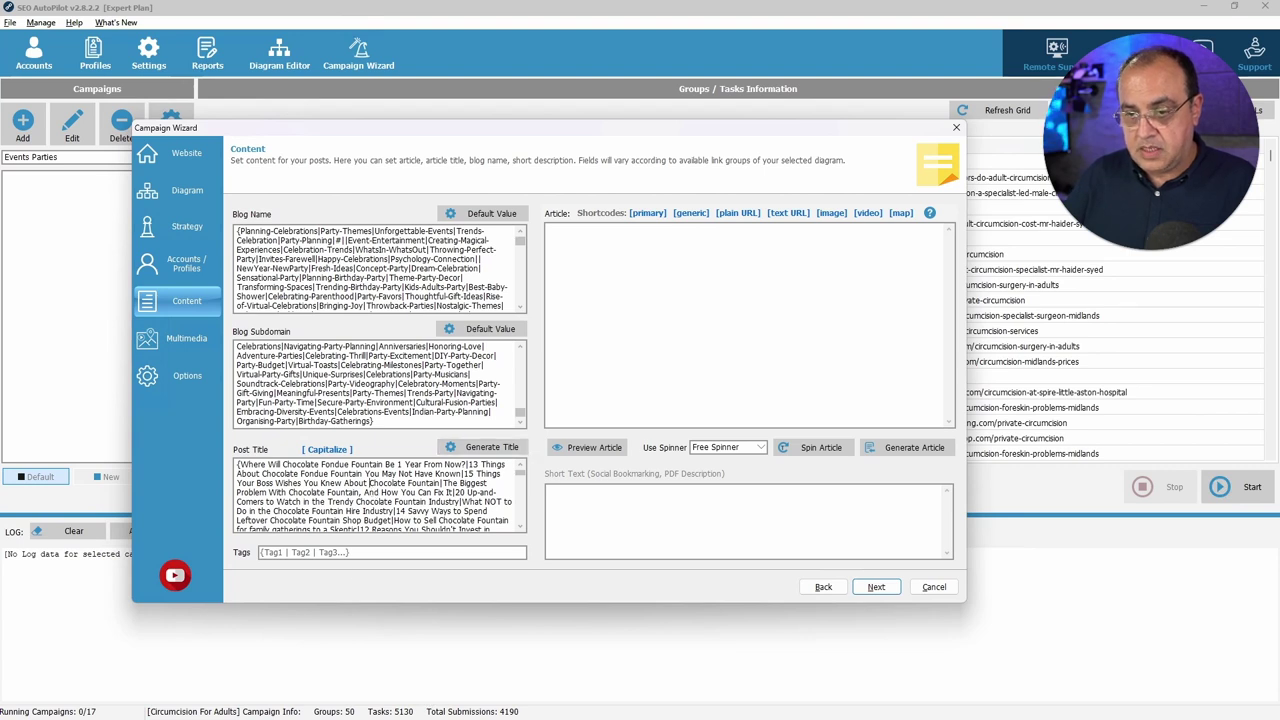
{"action": "key", "text": "ctrl+a"}
{"action": "key", "text": "ctrl+v"}
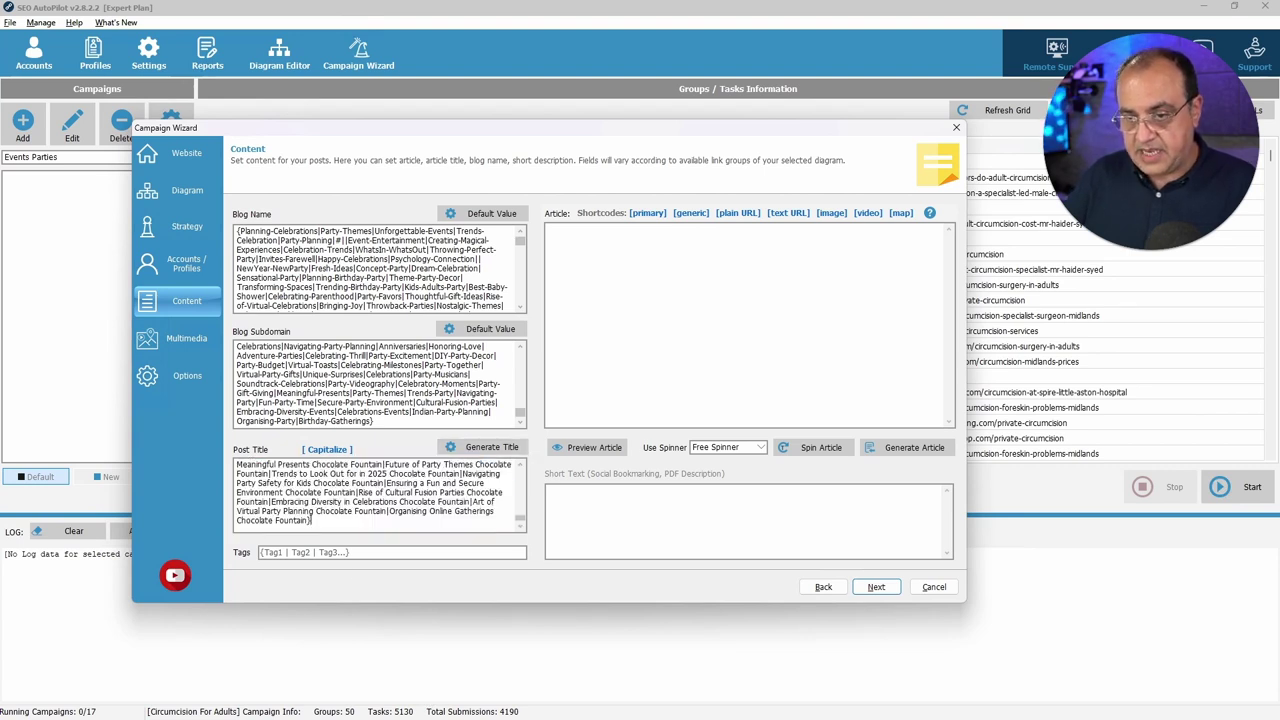
{"action": "scroll", "coordinate": [380, 495], "scroll_direction": "up", "scroll_amount": 2}
{"action": "scroll", "coordinate": [380, 495], "scroll_direction": "up", "scroll_amount": 4}
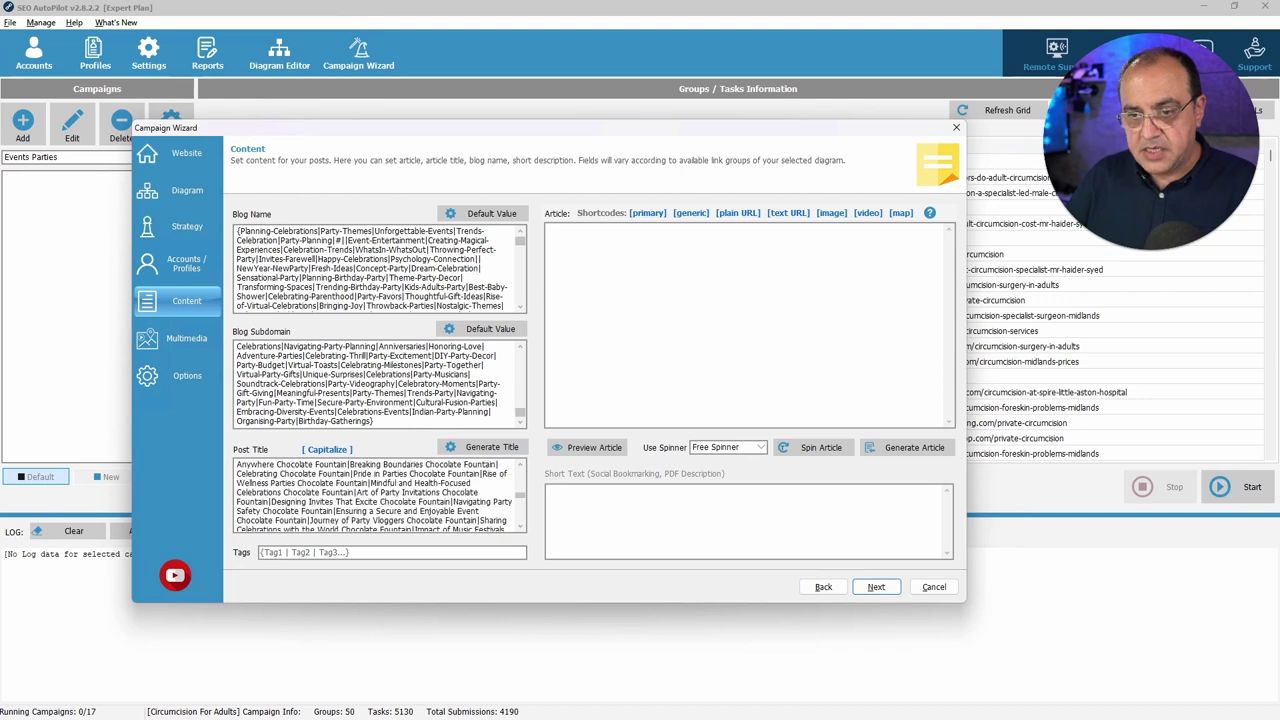
{"action": "scroll", "coordinate": [380, 495], "scroll_direction": "up", "scroll_amount": 2}
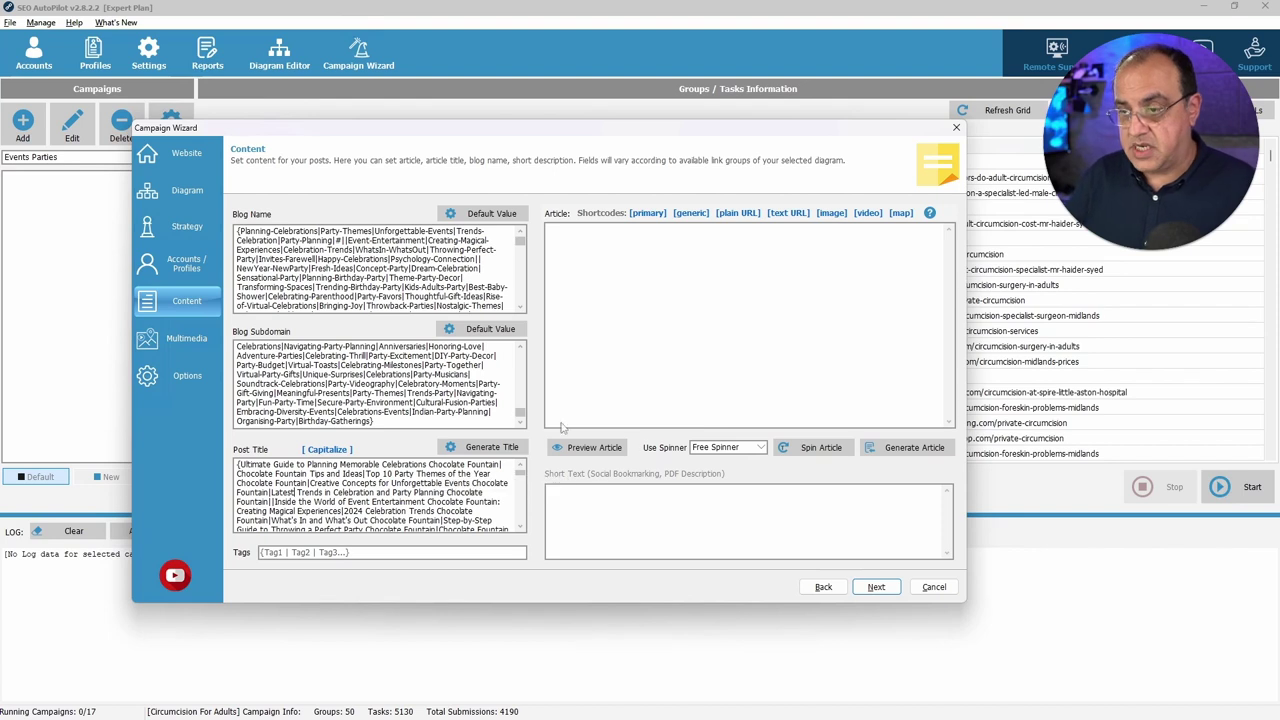
{"action": "left_click_drag", "start_coordinate": [633, 133], "coordinate": [568, 120]}
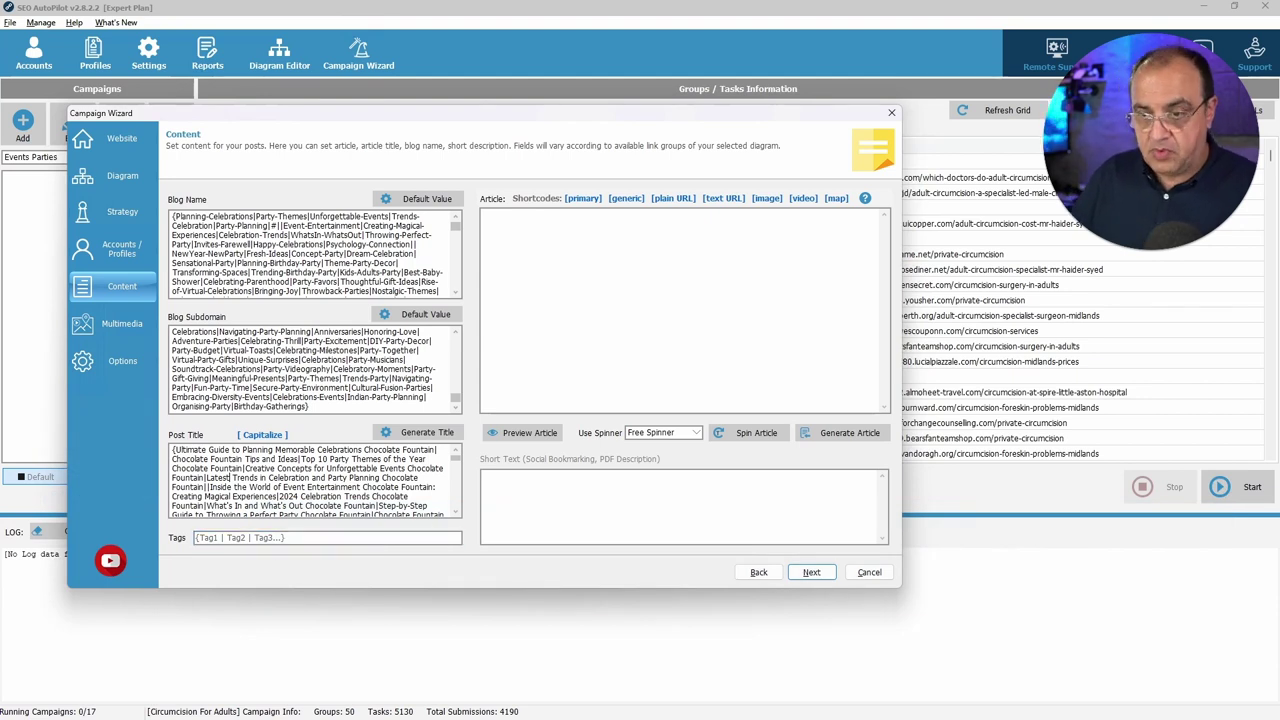
{"action": "left_click", "coordinate": [315, 538]}
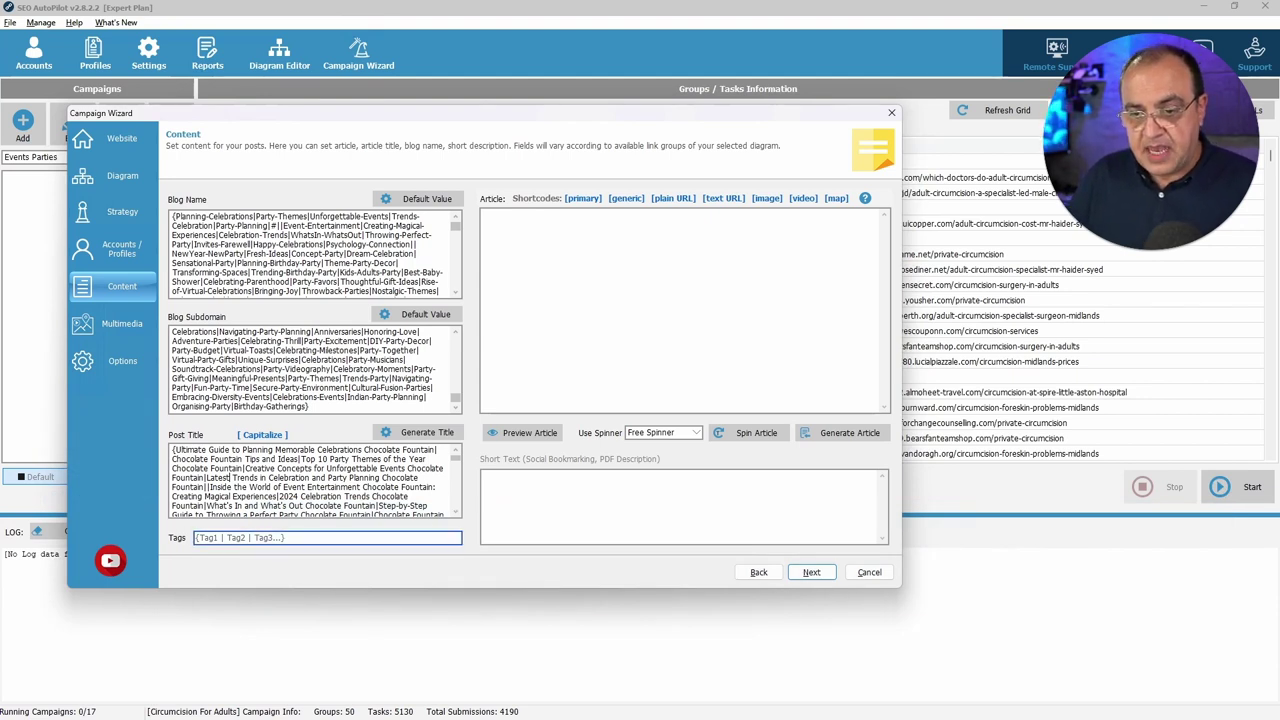
{"action": "left_click", "coordinate": [344, 551]}
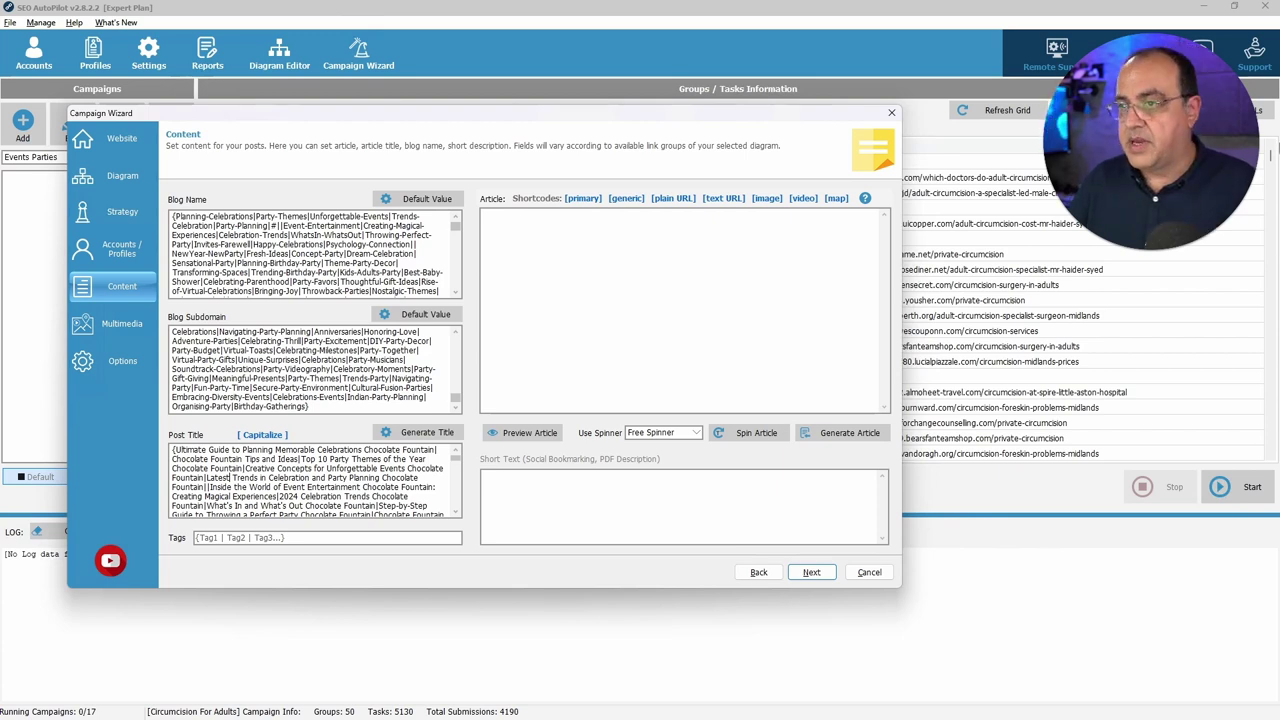
Paste the prepared spintax article about Chocolate Fountains into the campaign's article content
{"action": "left_click", "coordinate": [597, 265]}
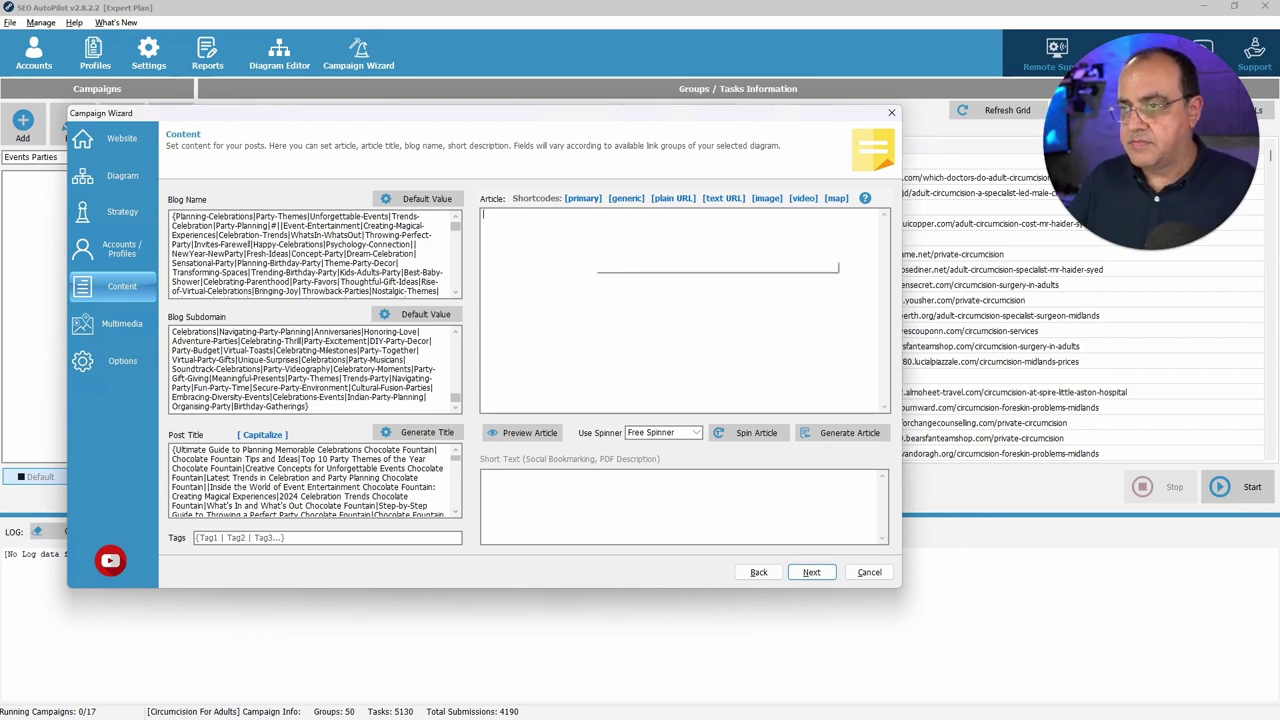
{"action": "key", "text": "ctrl+v"}
{"action": "scroll", "coordinate": [685, 310], "scroll_direction": "up", "scroll_amount": 10}
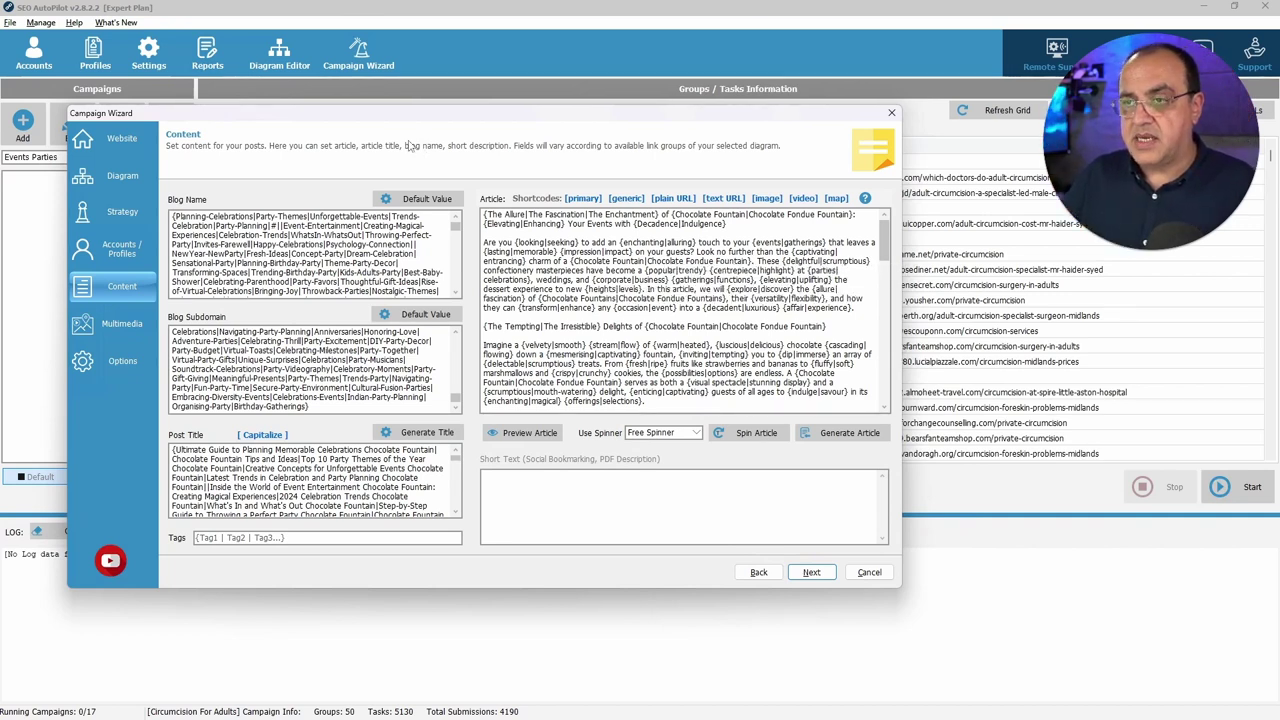
Switch to the browser to view Spin Rewriter's article rewriting page, and return to SEO AutoPilot's Campaign Wizard
{"action": "key", "text": "alt+Tab"}
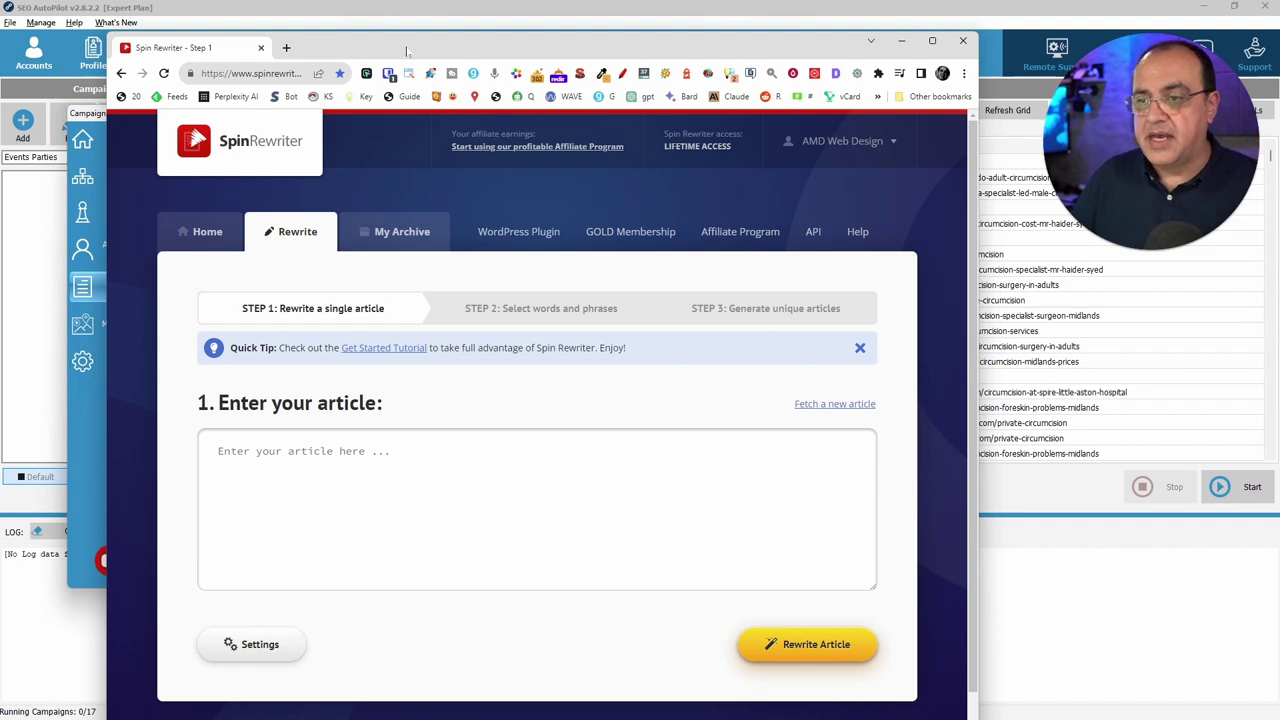
{"action": "left_click", "coordinate": [901, 40]}
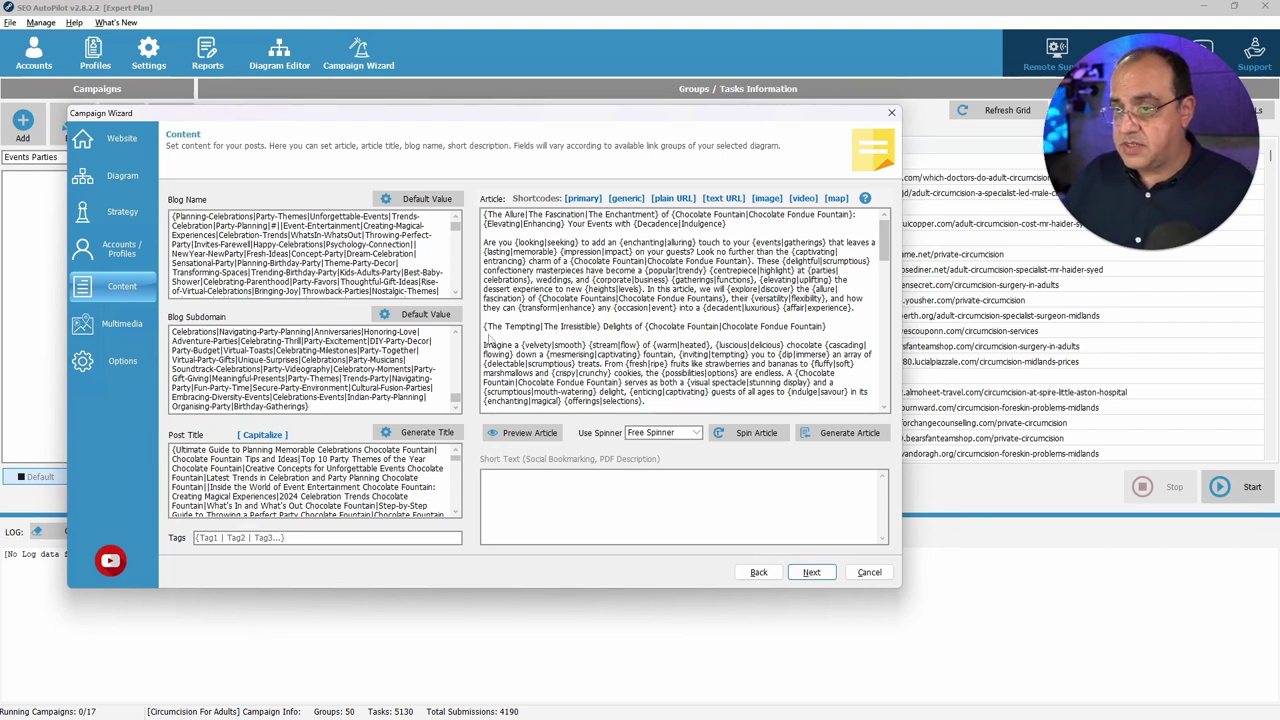
Wrap the article's "{The Tempting|The Irresistible} Delights of" heading in <h2> and </h2> tags
{"action": "type", "text": "<h2"}
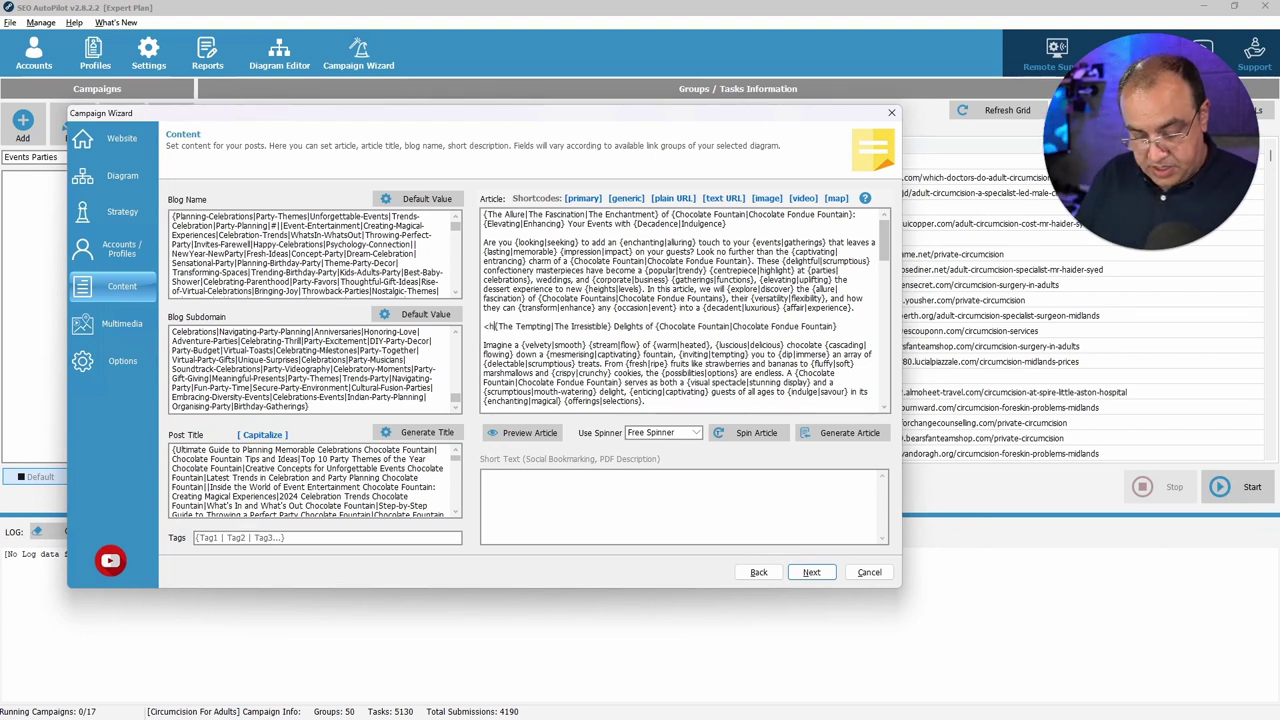
{"action": "type", "text": ">"}
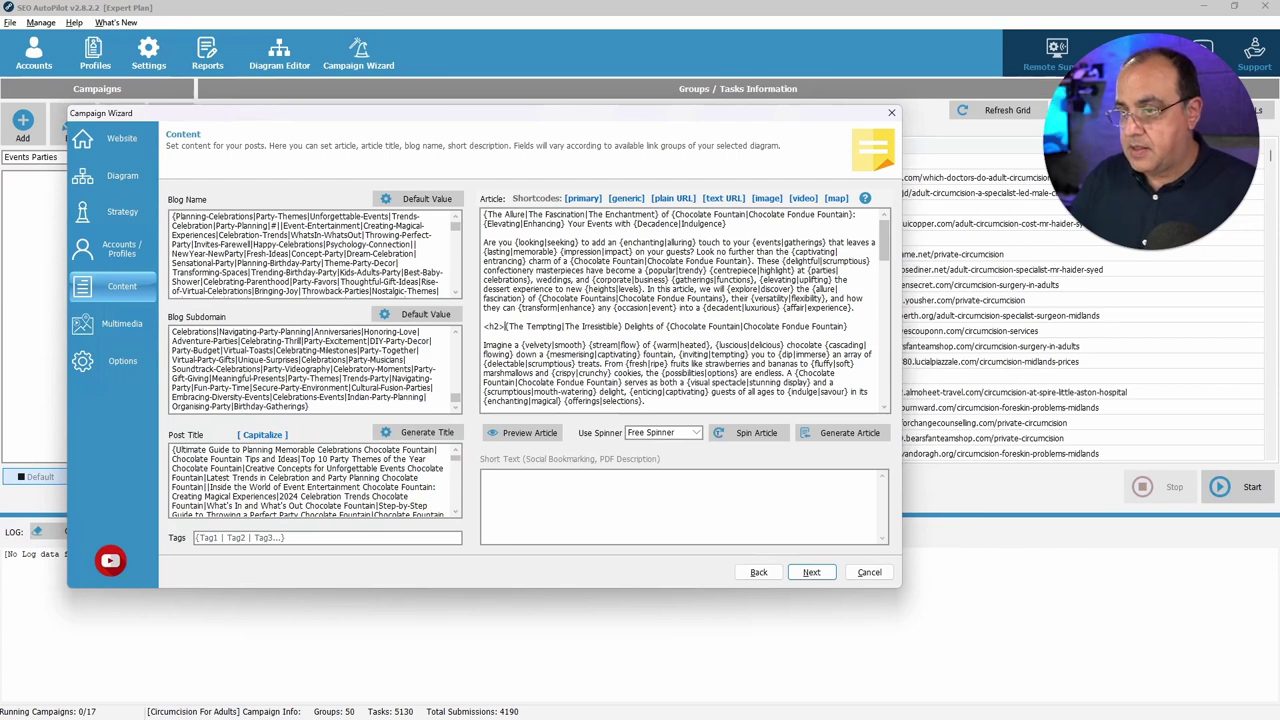
{"action": "key", "text": "End"}
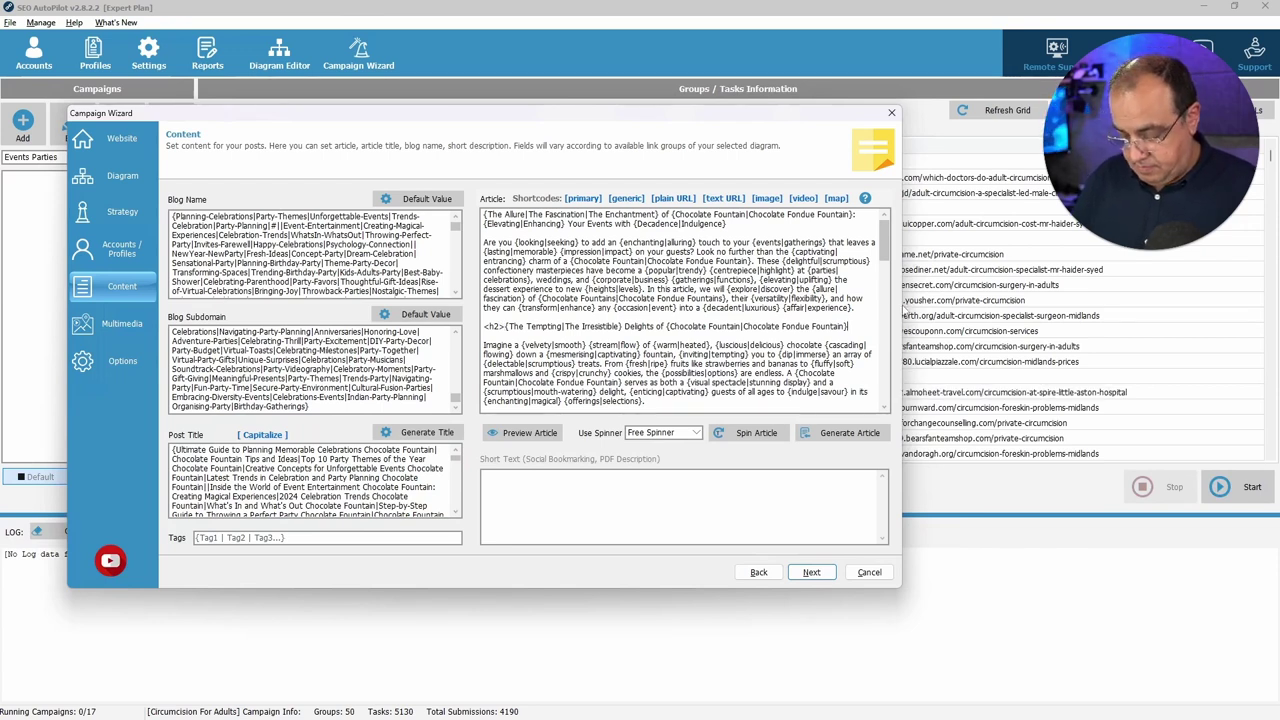
{"action": "type", "text": "</h"}
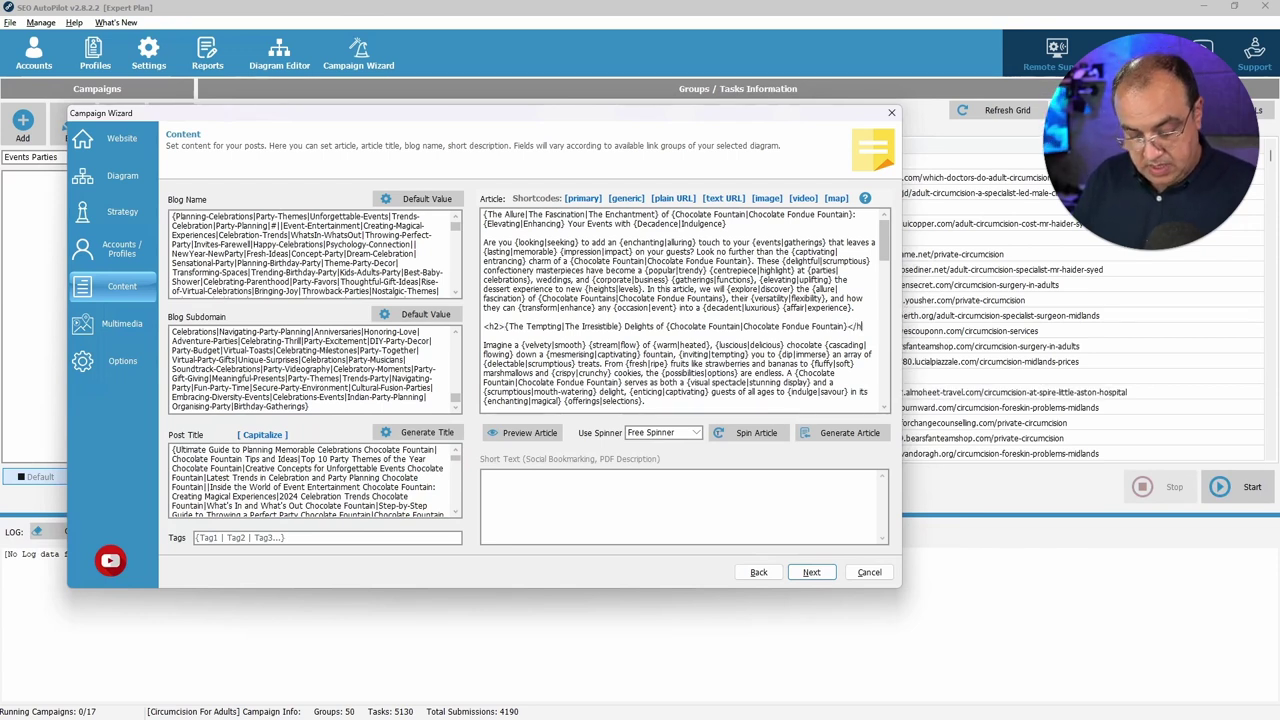
{"action": "type", "text": "2>"}
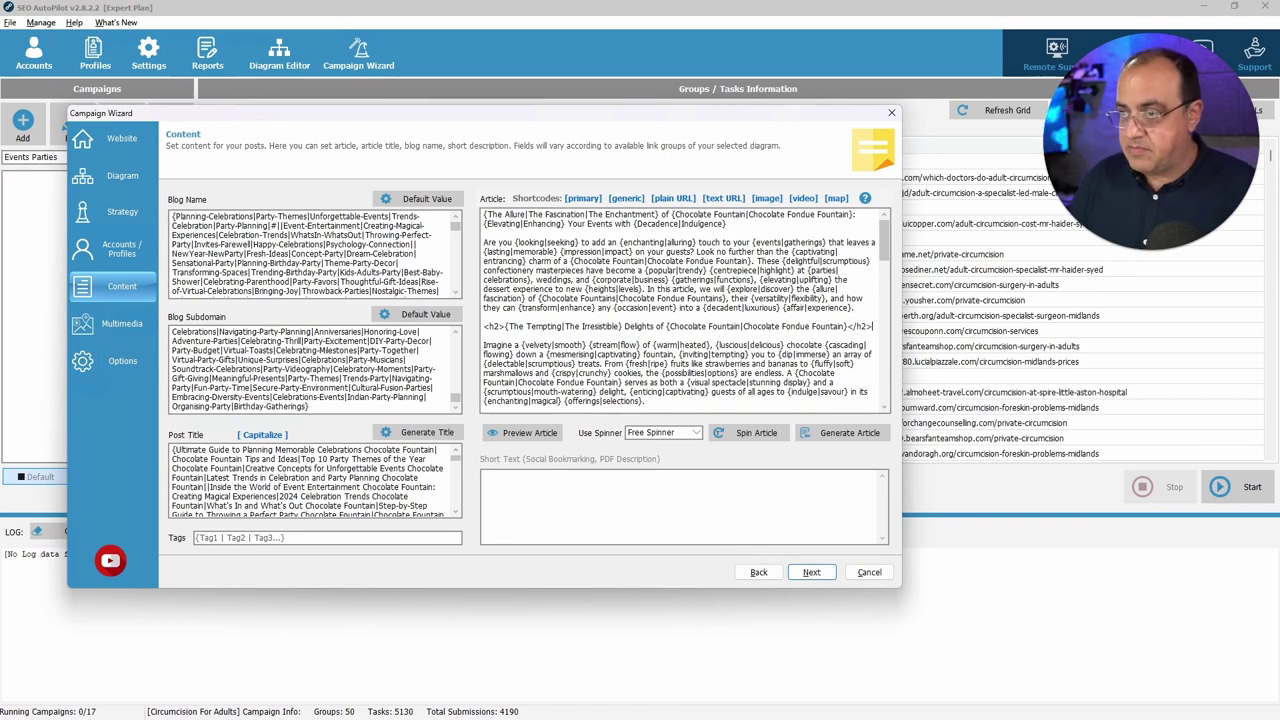
Prefix the article's "{Versatility|Adaptability} and {Customisation|Personalisation}" heading with "{Chocolate Fountain|Chocolate Fondue Fountain}" and wrap it in <h2> and </h2> tags
{"action": "scroll", "coordinate": [684, 311], "scroll_direction": "down", "scroll_amount": 1}
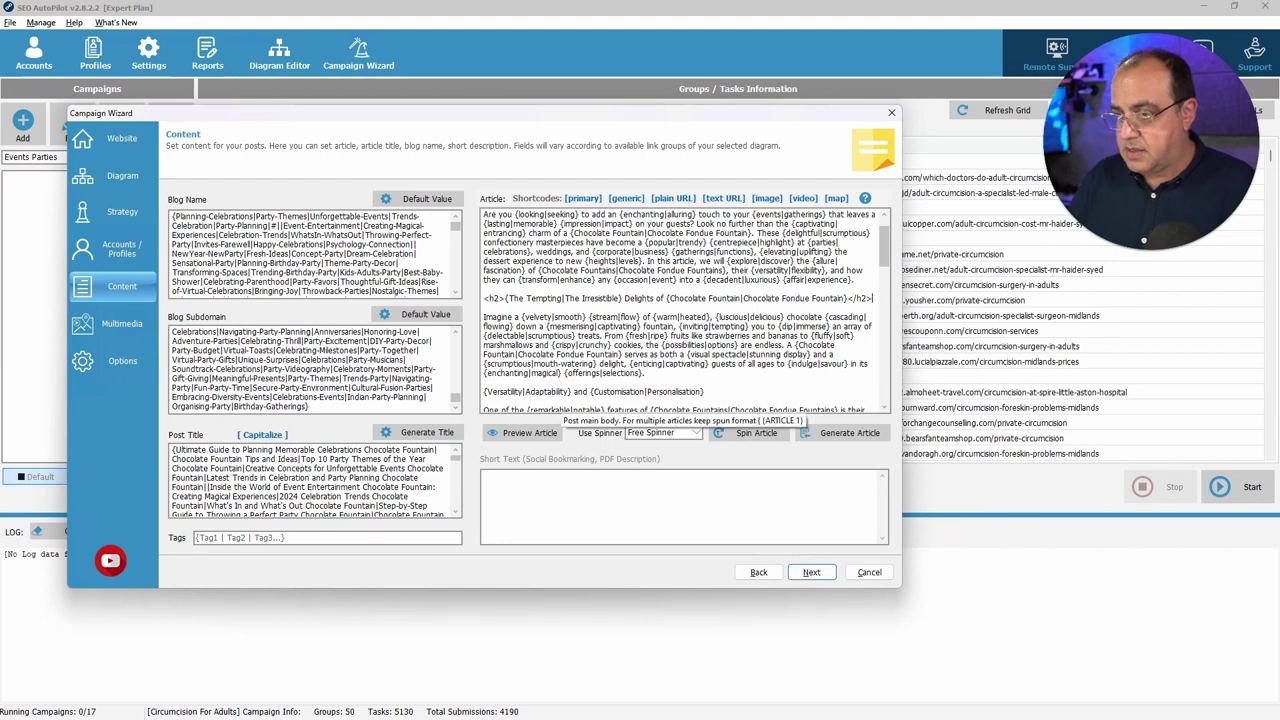
{"action": "scroll", "coordinate": [684, 311], "scroll_direction": "down", "scroll_amount": 1}
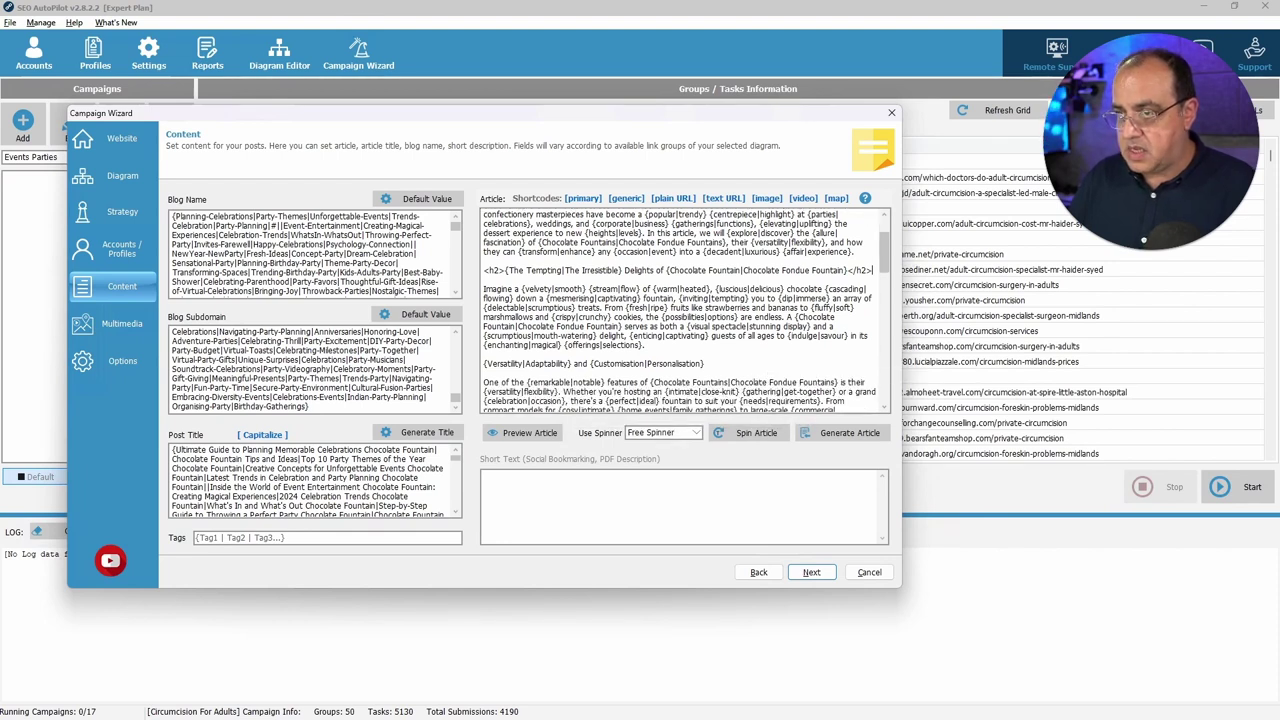
{"action": "scroll", "coordinate": [684, 311], "scroll_direction": "up", "scroll_amount": 1}
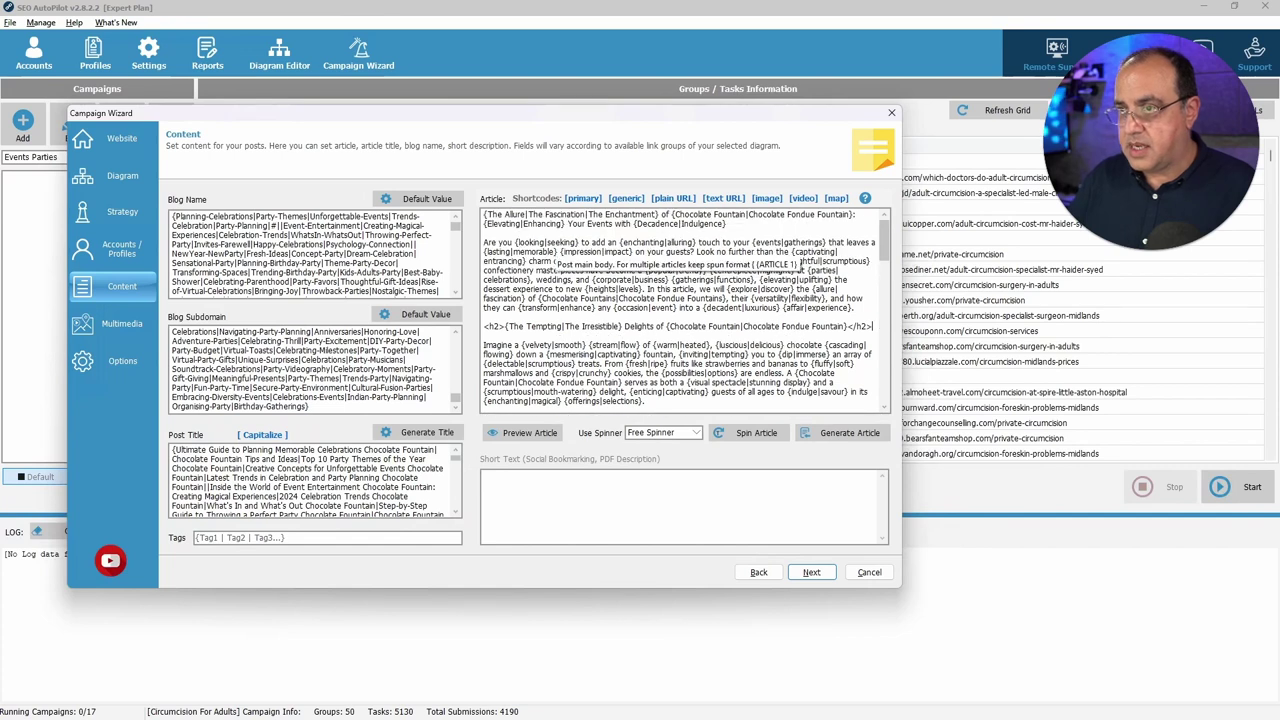
{"action": "scroll", "coordinate": [684, 311], "scroll_direction": "down", "scroll_amount": 1}
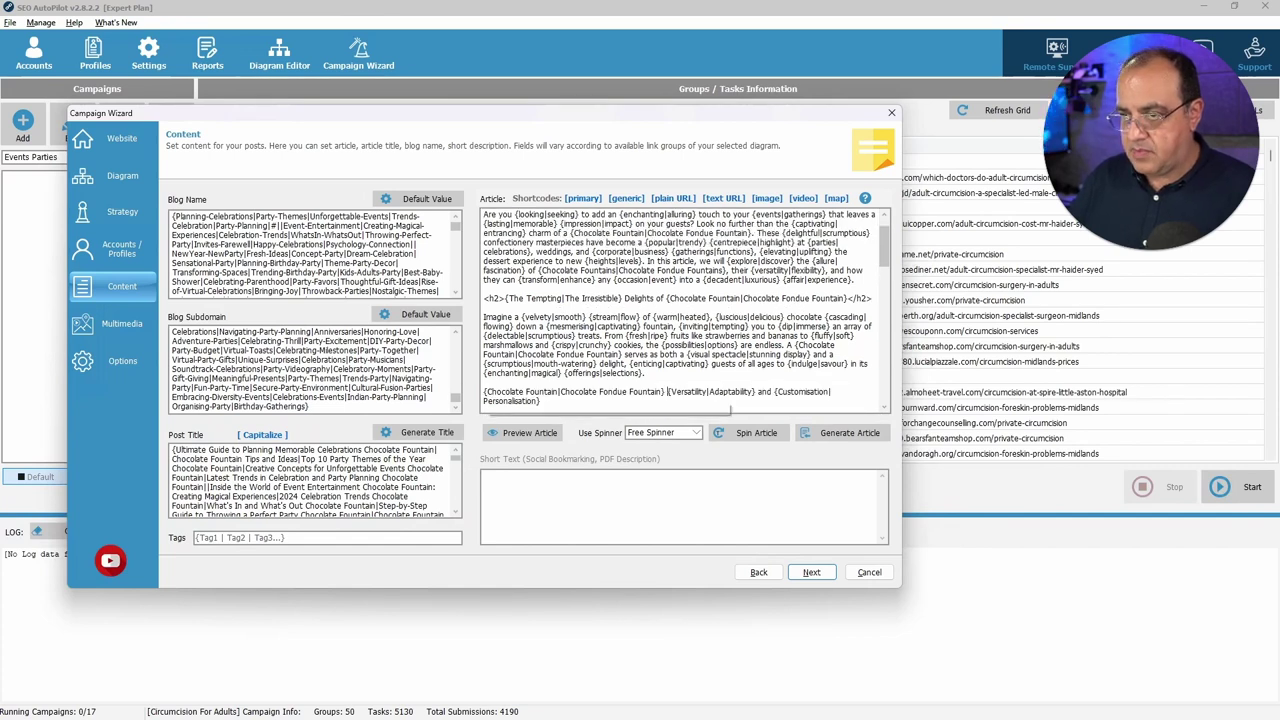
{"action": "left_click", "coordinate": [484, 392]}
{"action": "type", "text": "<"}
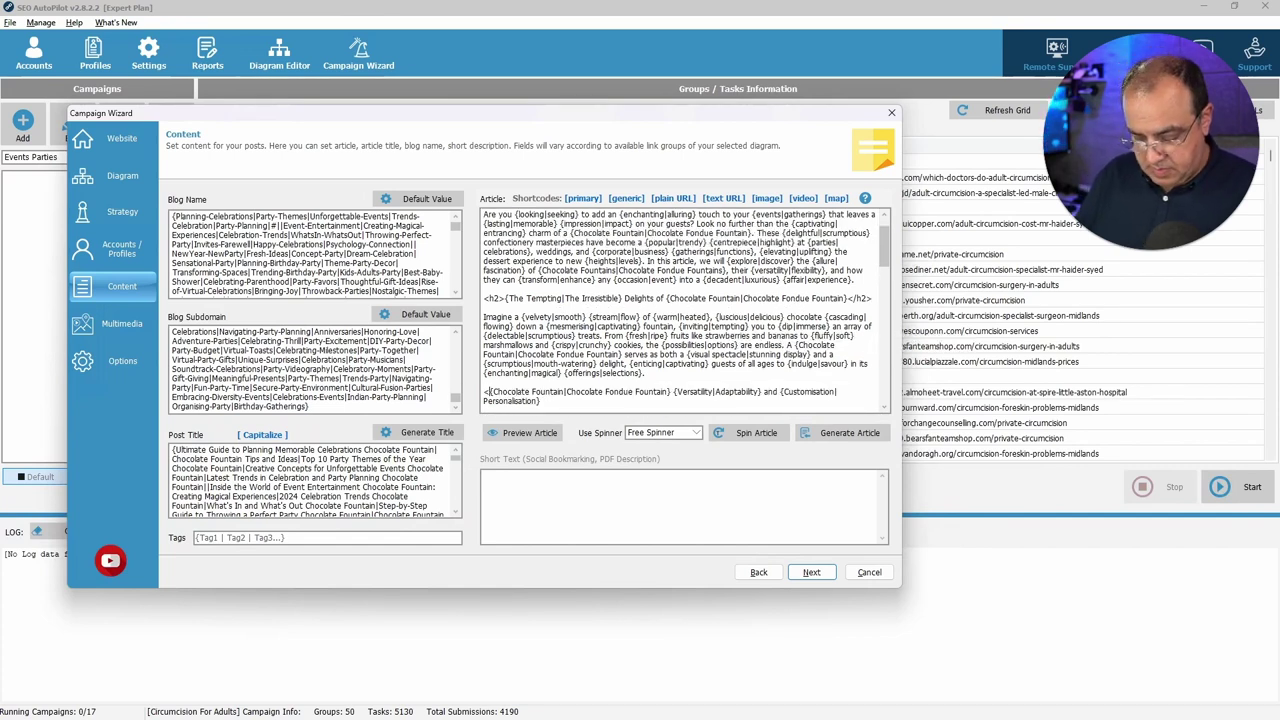
{"action": "type", "text": "h2>"}
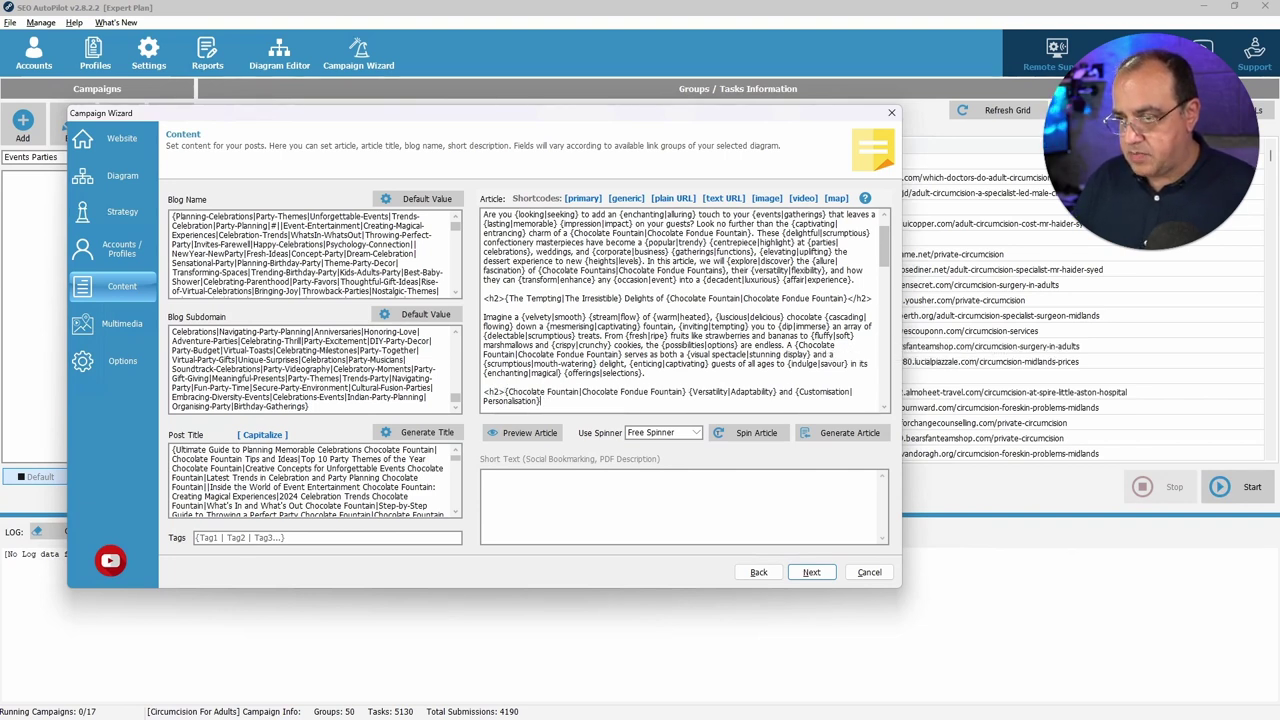
{"action": "left_click", "coordinate": [541, 401]}
{"action": "type", "text": "</h2>"}
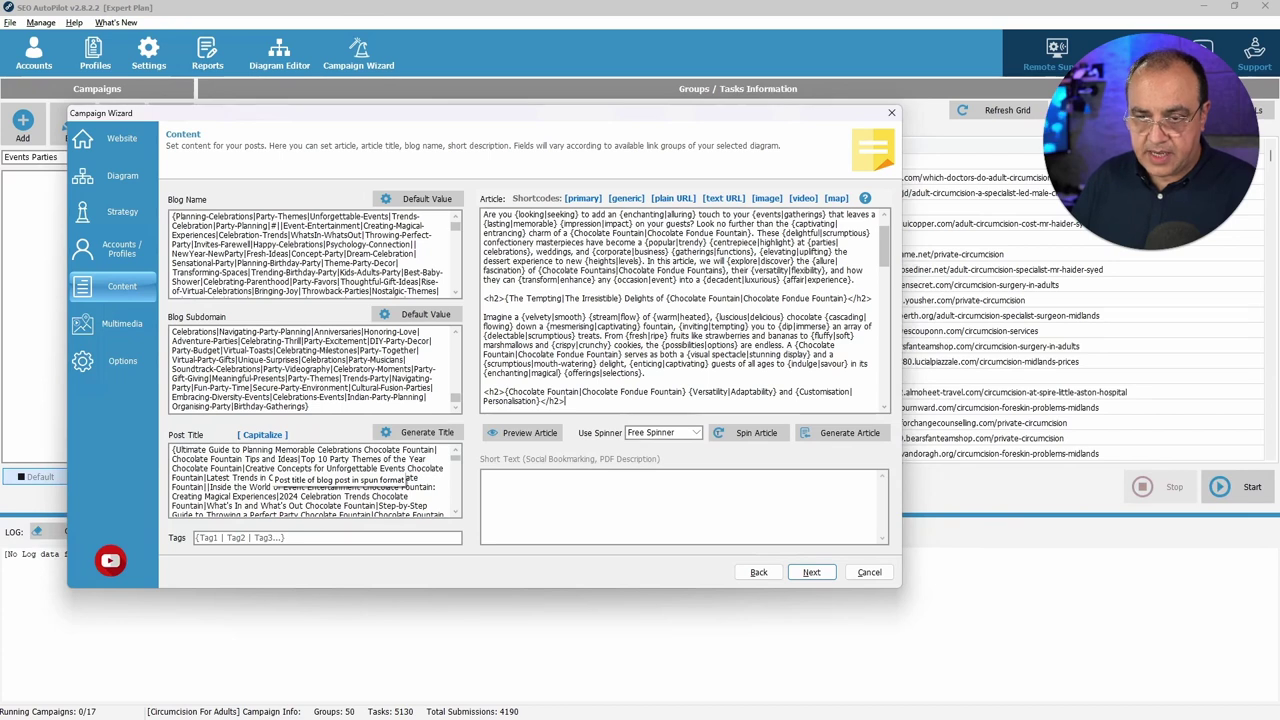
Insert the first post titles, up to "Step-by-Step Guide to Throwing a Perfect Party Chocolate Fountain", as spintax before the article's "Creating Unforgettable Memories" heading
{"action": "left_click_drag", "start_coordinate": [172, 449], "coordinate": [372, 468]}
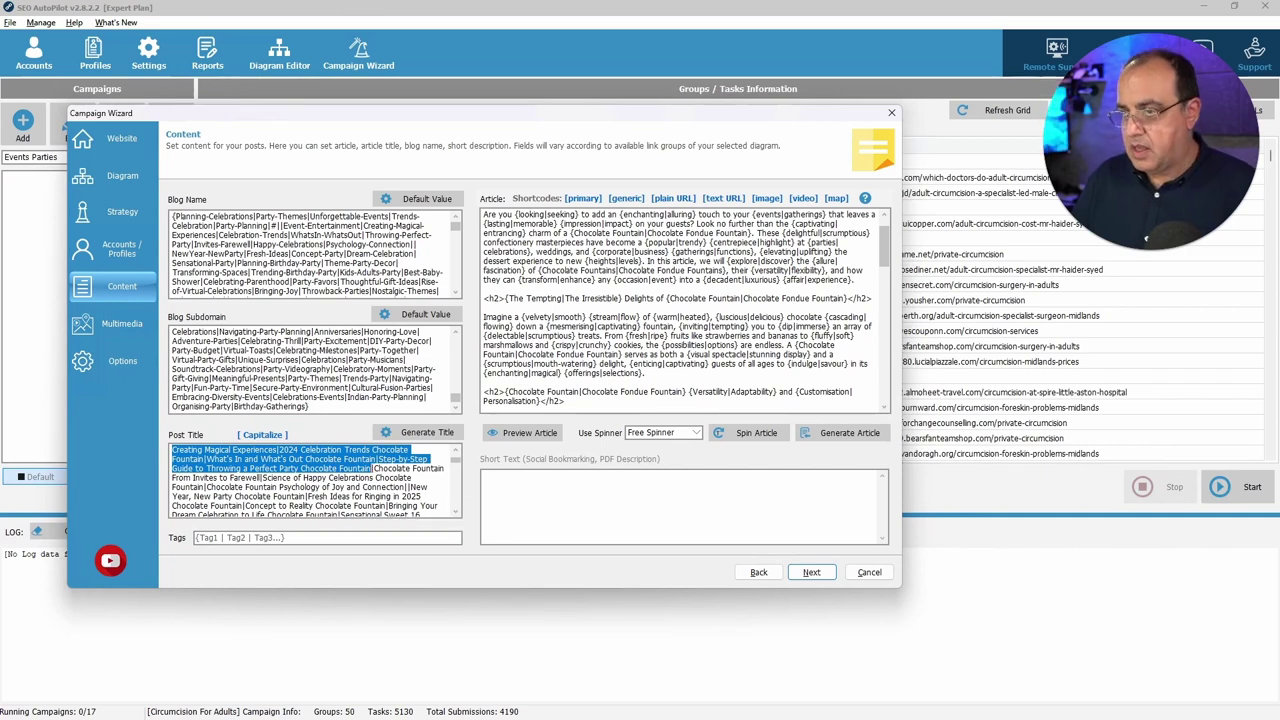
{"action": "scroll", "coordinate": [685, 310], "scroll_direction": "down", "scroll_amount": 4}
{"action": "scroll", "coordinate": [685, 310], "scroll_direction": "down", "scroll_amount": 2}
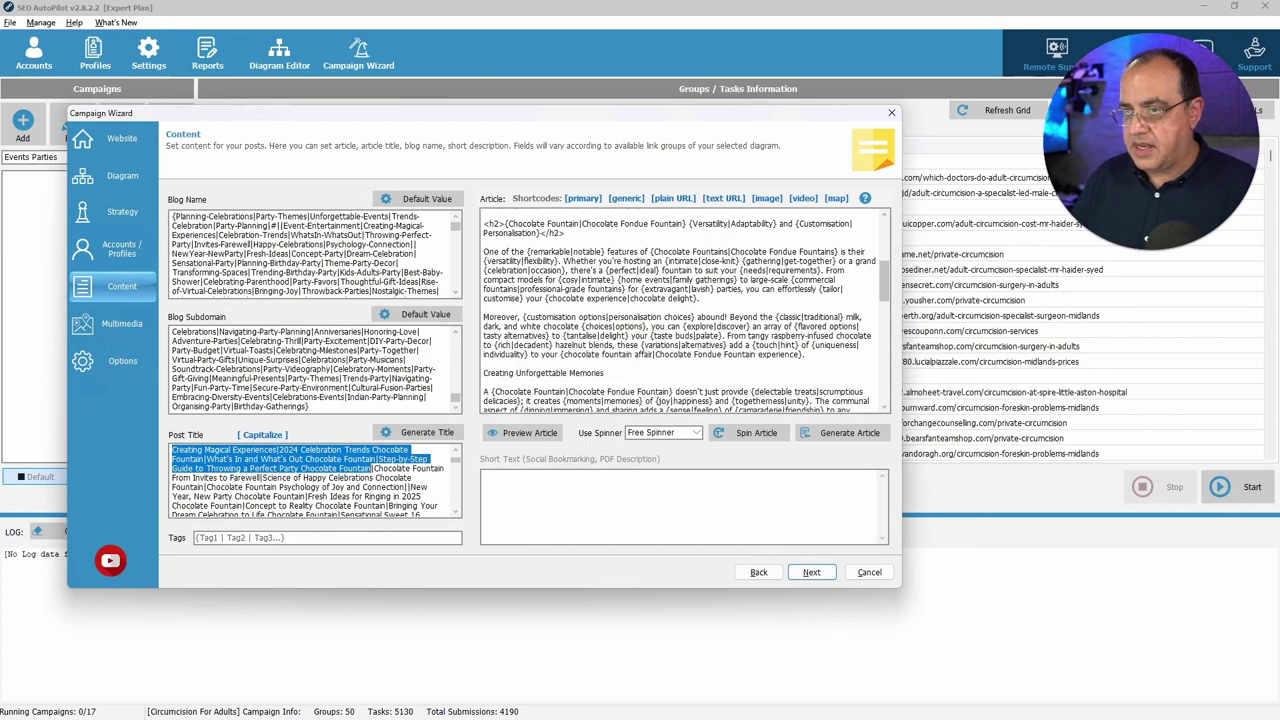
{"action": "left_click", "coordinate": [484, 372]}
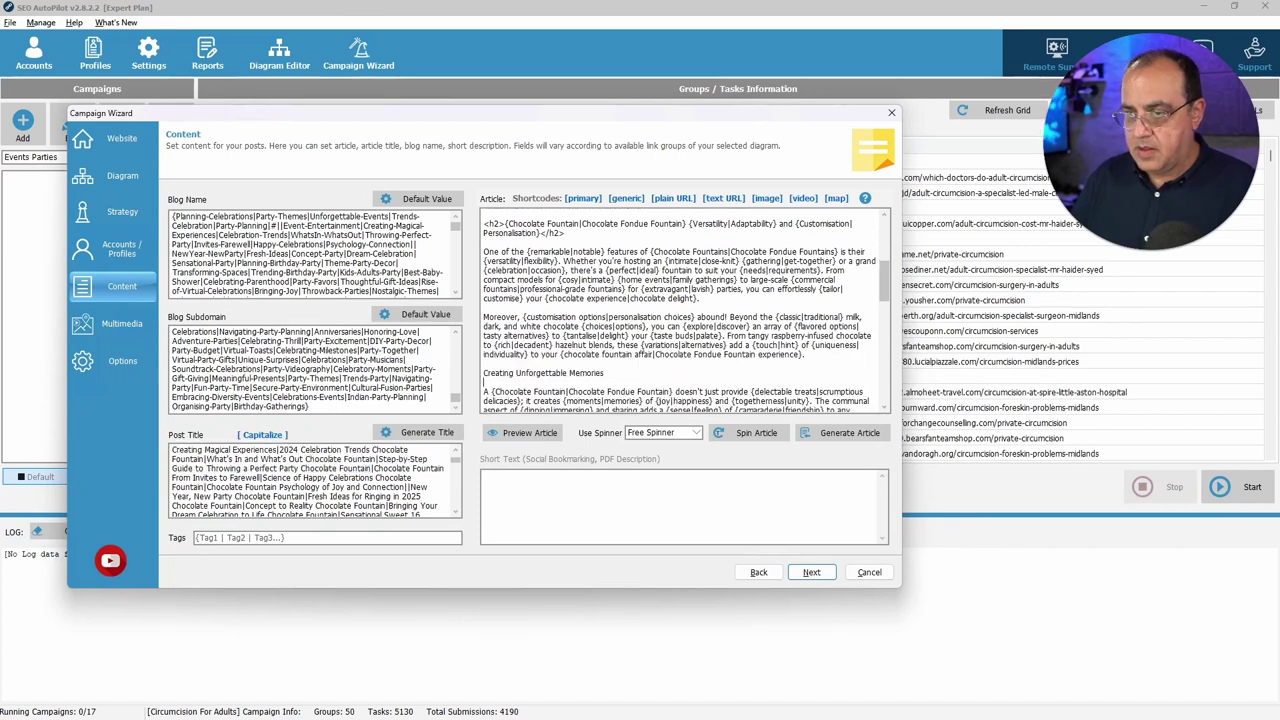
{"action": "type", "text": "{Ultimate Guide to Planning Memorable Celebrations Chocolate Fountain|Chocolate Fountain Tips and Ideas|Top 10 Party Themes of the Year Chocolate Fountain|Creative Concepts for Unforgettable Events Chocolate Fountain|Latest Trends in Celebration and Party Planning Chocolate Fountain||Inside the World of Event Entertainment Chocolate Fountain: Creating Magical Experiences|2024 Celebration Trends Chocolate Fountain|What's In and What's Out Chocolate Fountain|Step-by-Step Guide to Throwing a Perfect Party Chocolate Fountain|"}
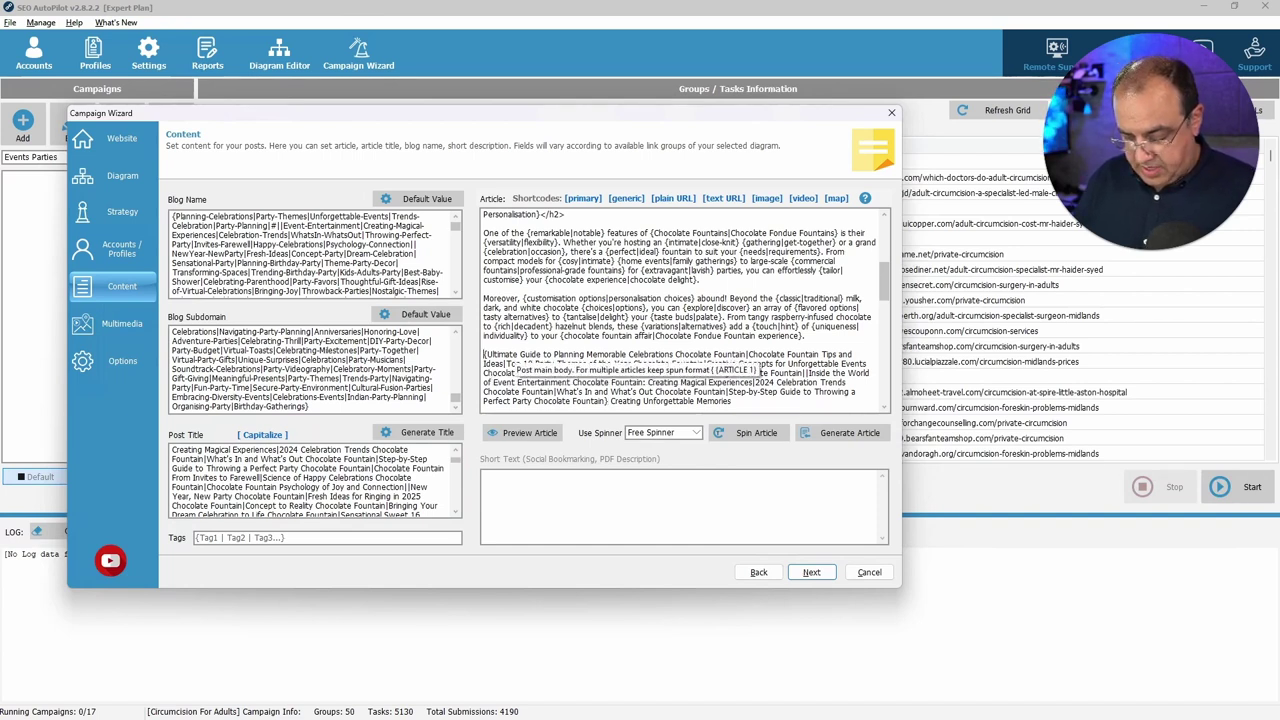
Wrap the extended "Creating Unforgettable Memories" heading, including its spun titles, in <h2> and </h2> tags
{"action": "type", "text": "<h2>"}
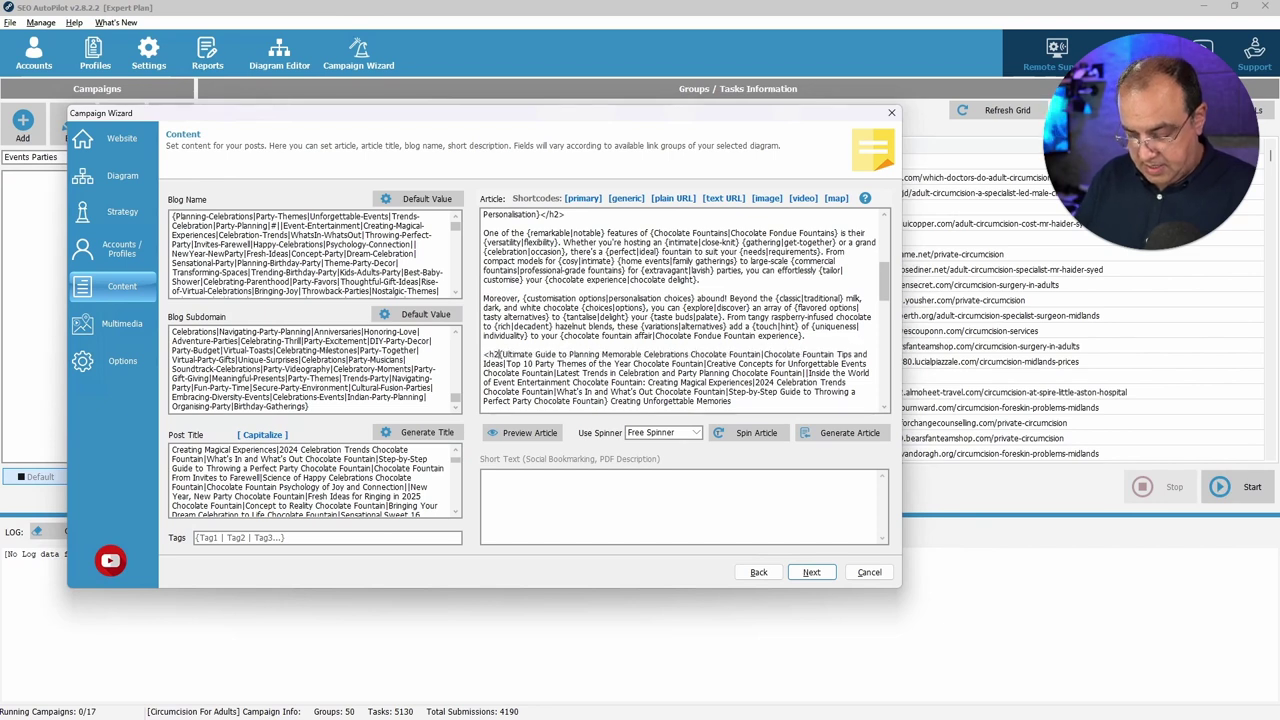
{"action": "type", "text": ">"}
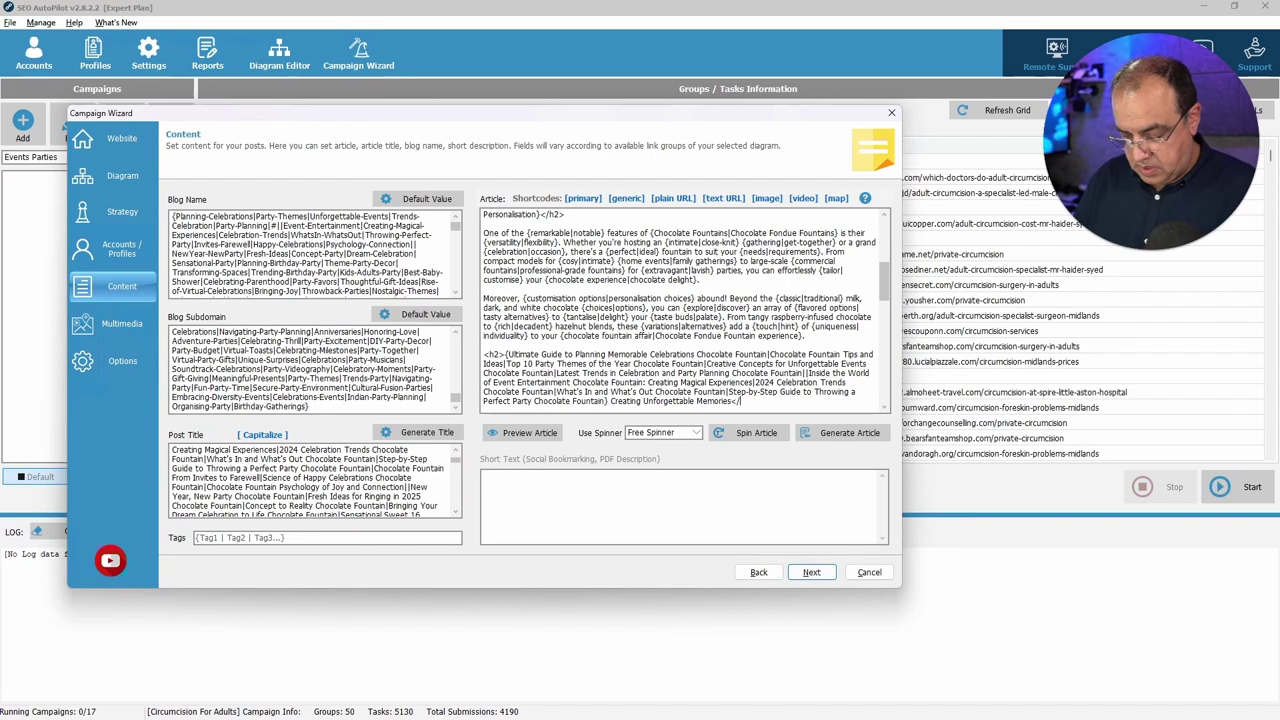
{"action": "type", "text": "2>"}
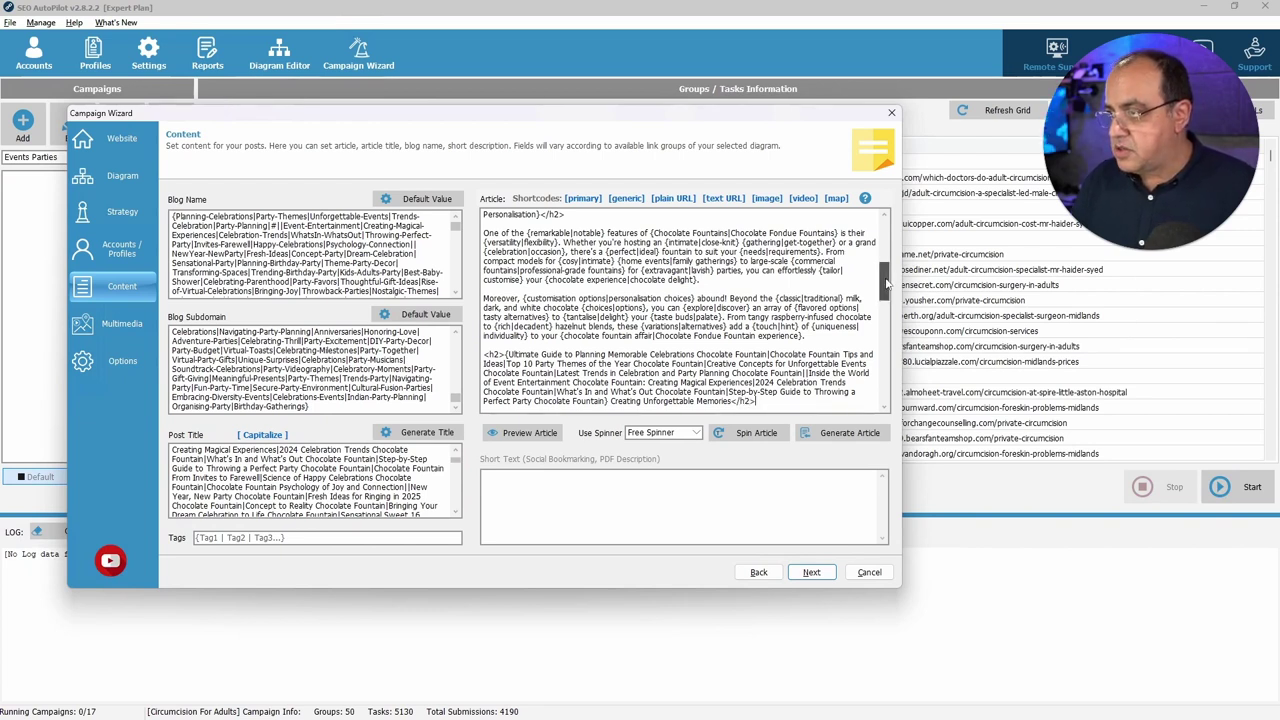
Preview the spun article, read through its headings and body, spin further variations of it, and close the preview
{"action": "left_click_drag", "start_coordinate": [886, 284], "coordinate": [887, 298]}
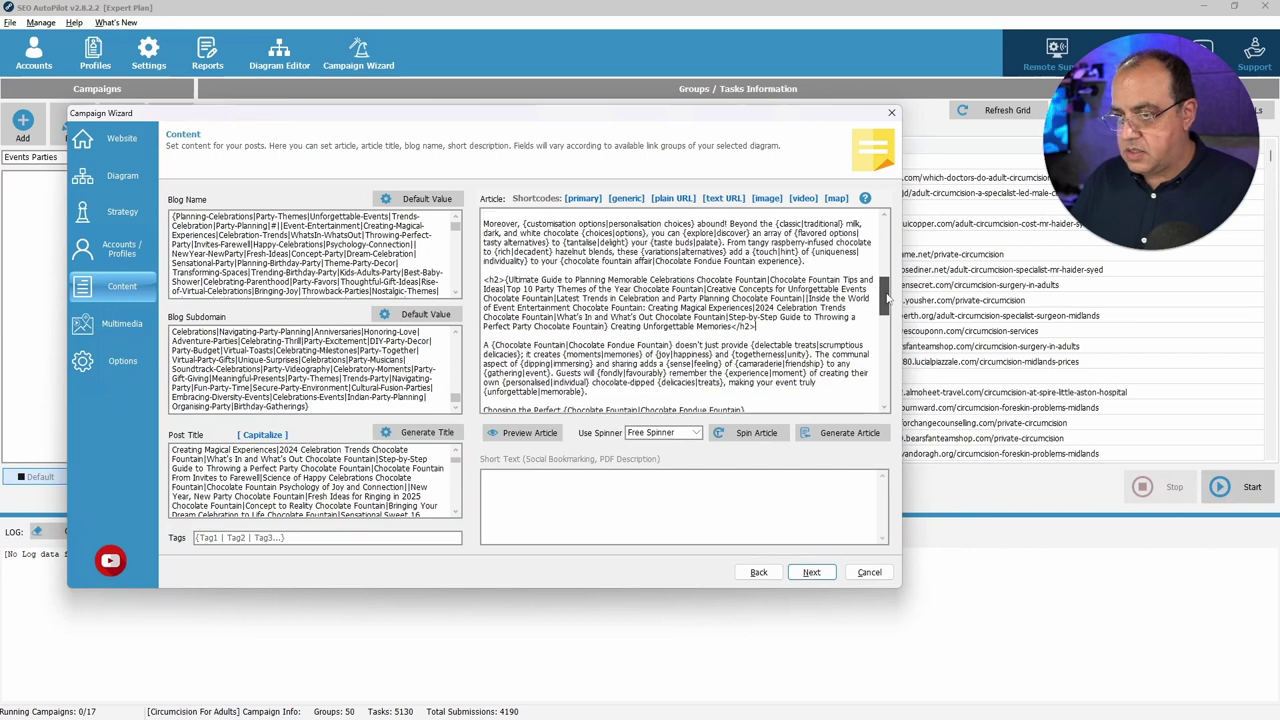
{"action": "left_click", "coordinate": [548, 433]}
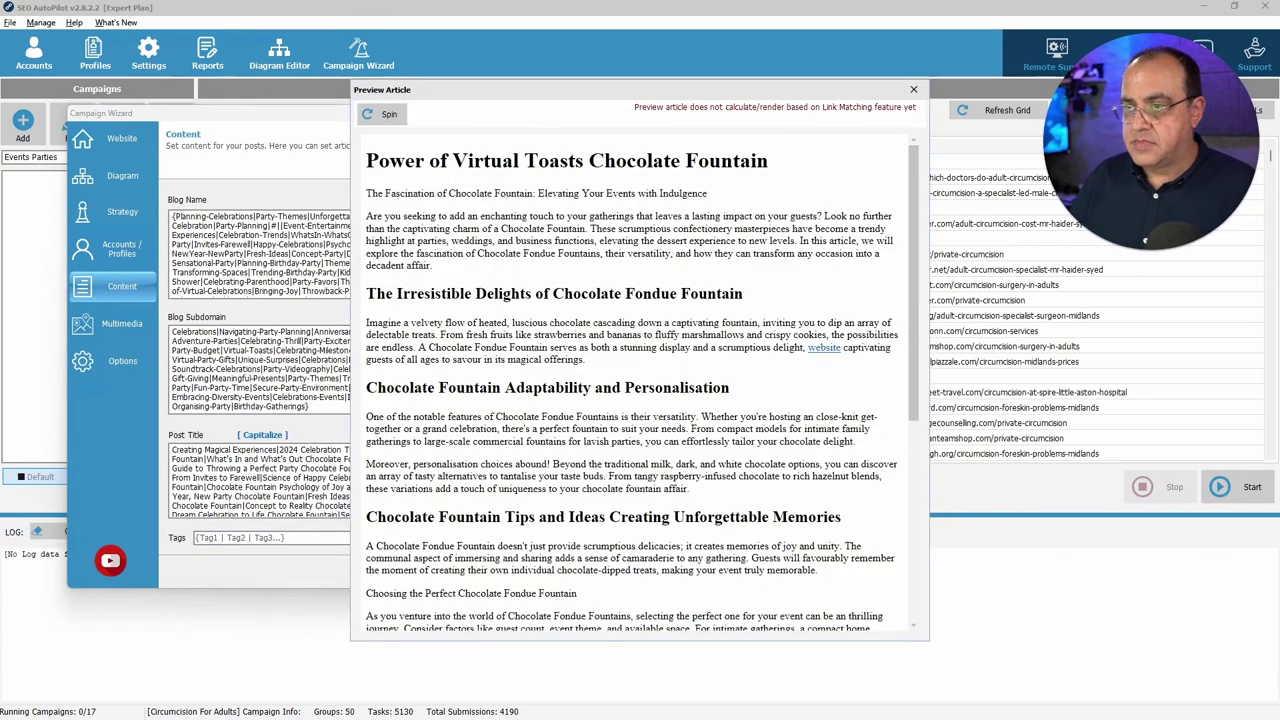
{"action": "scroll", "coordinate": [640, 380], "scroll_direction": "down", "scroll_amount": 3}
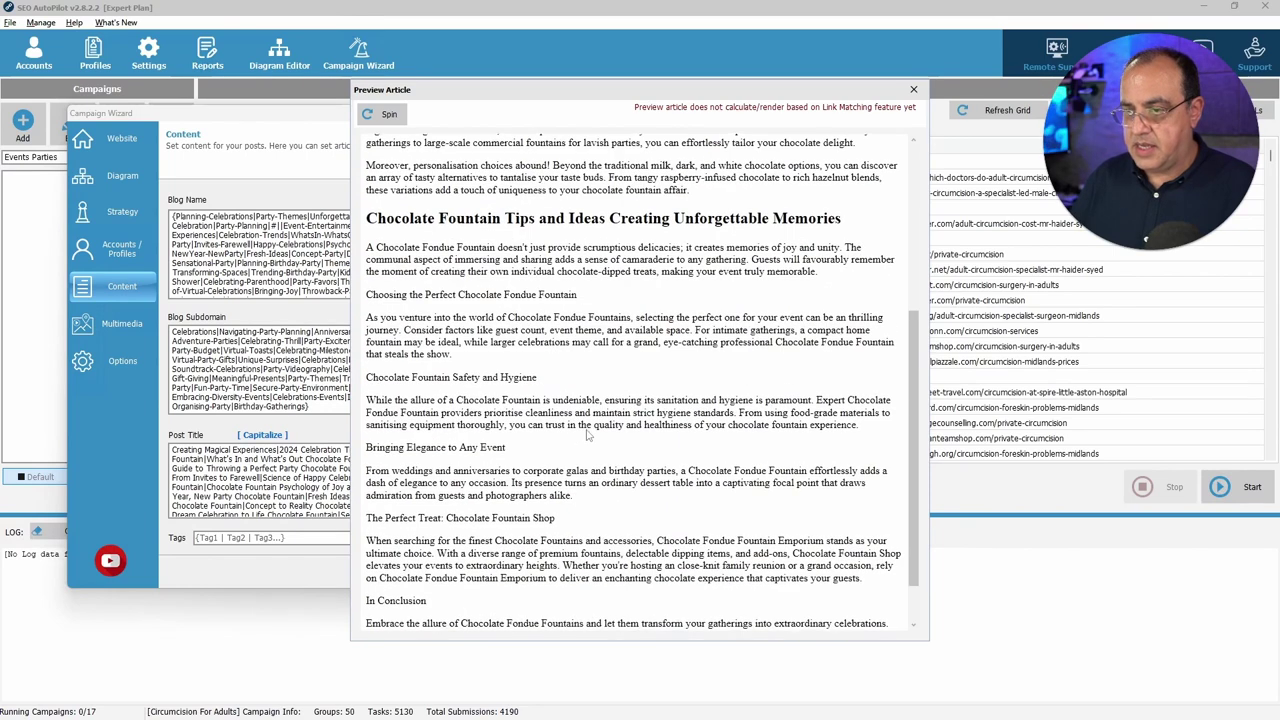
{"action": "scroll", "coordinate": [640, 380], "scroll_direction": "down", "scroll_amount": 1}
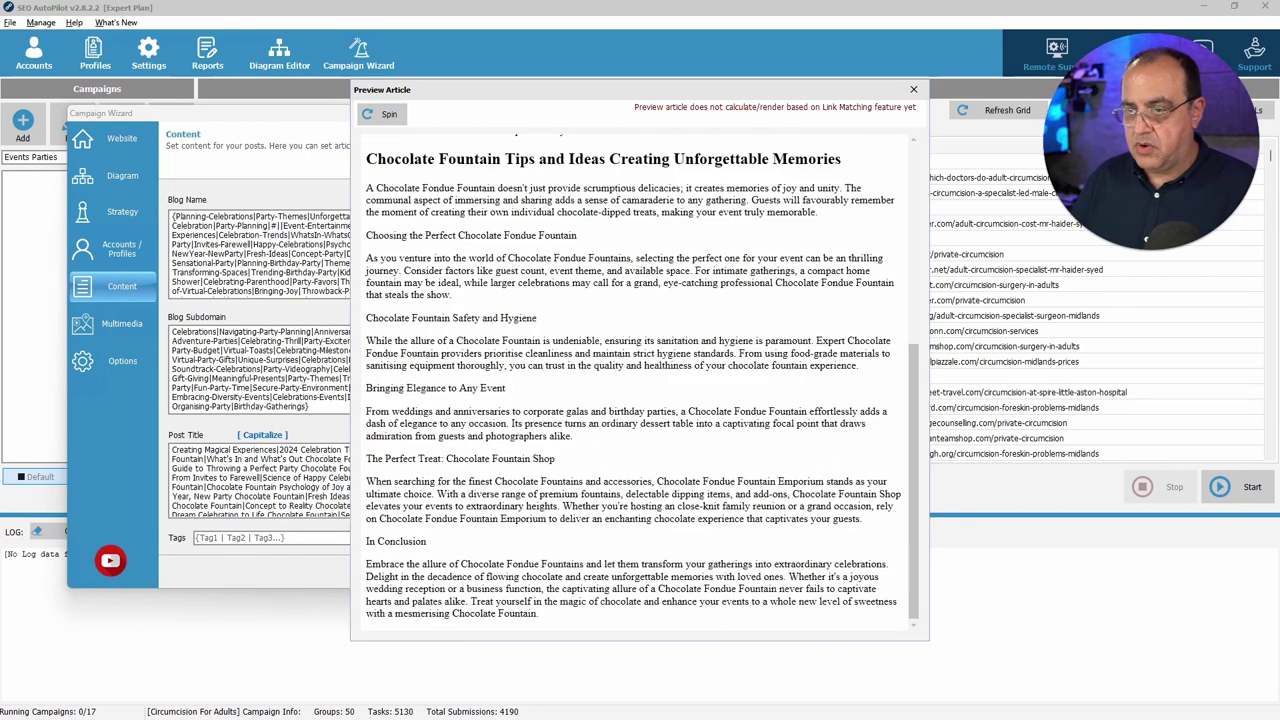
{"action": "scroll", "coordinate": [630, 380], "scroll_direction": "up", "scroll_amount": 5}
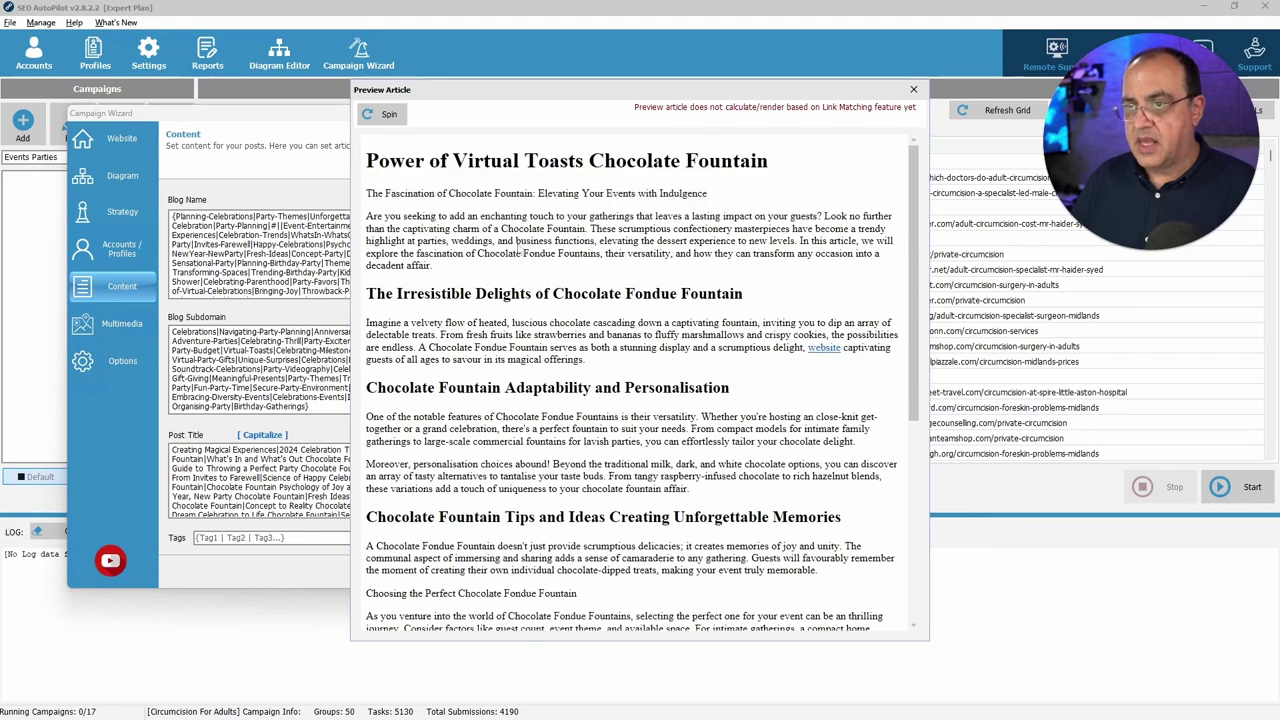
{"action": "left_click", "coordinate": [390, 114]}
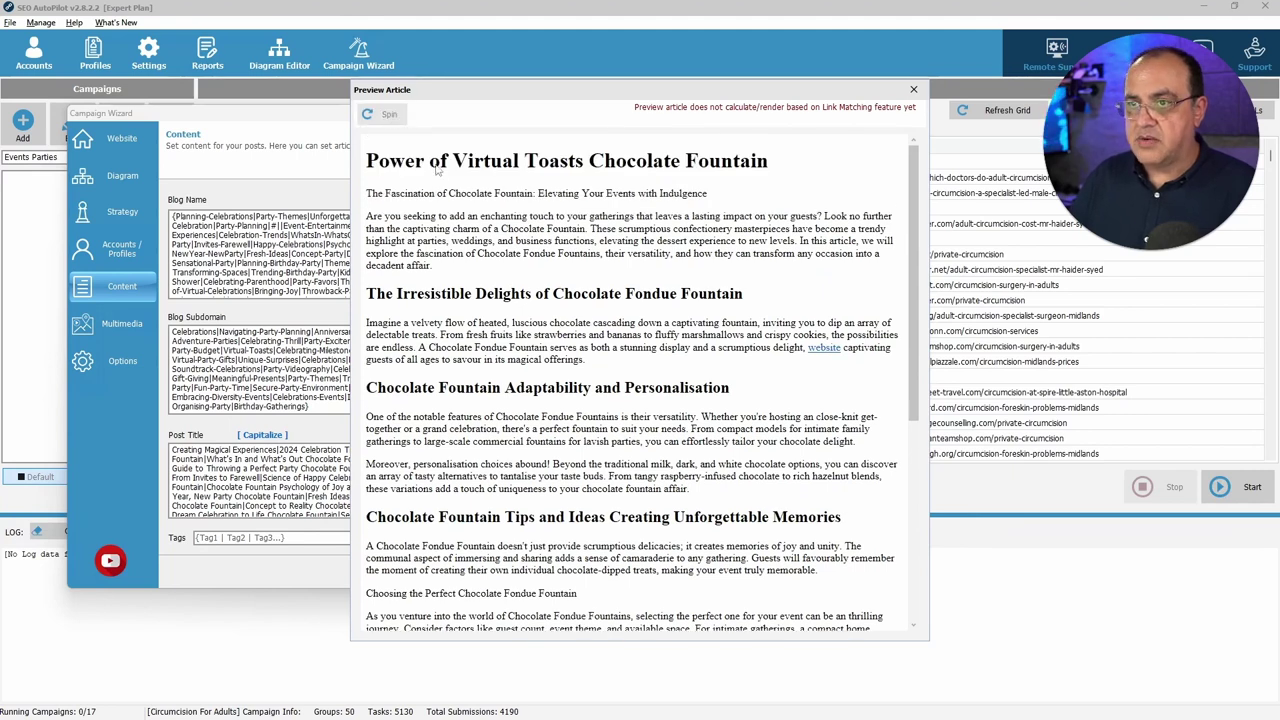
{"action": "left_click", "coordinate": [390, 114]}
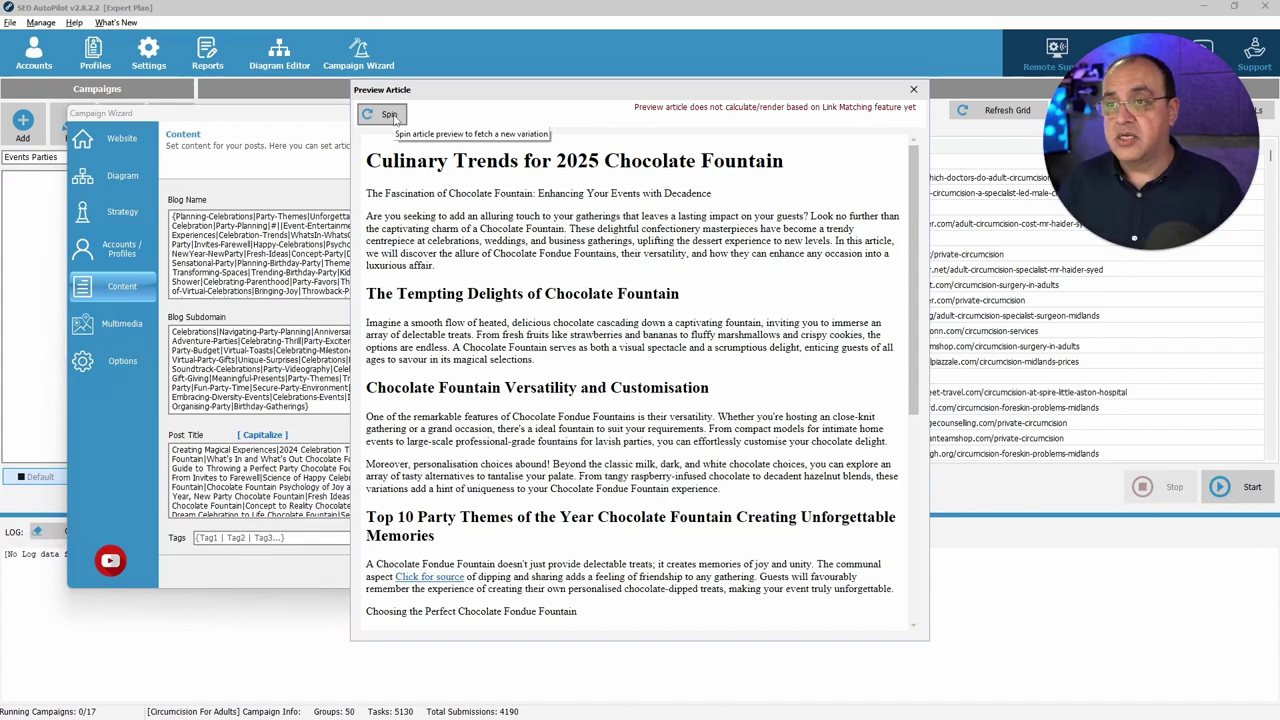
{"action": "left_click", "coordinate": [390, 115]}
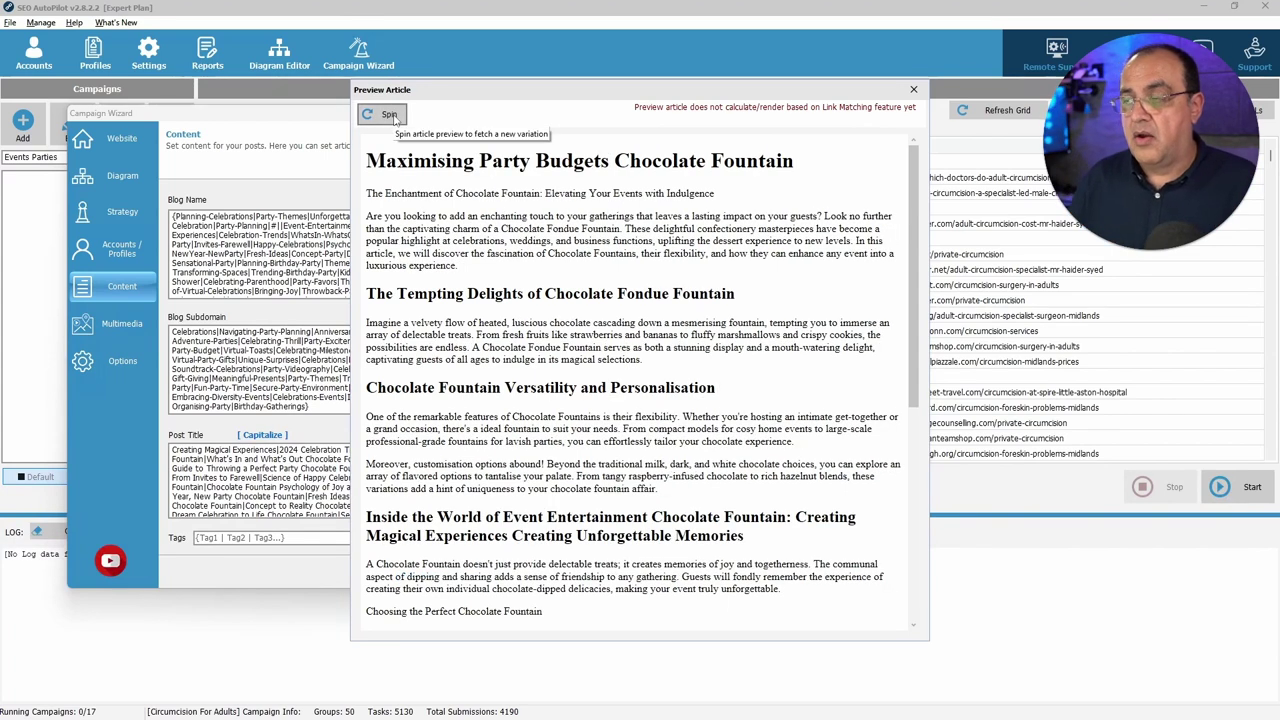
{"action": "left_click", "coordinate": [913, 90]}
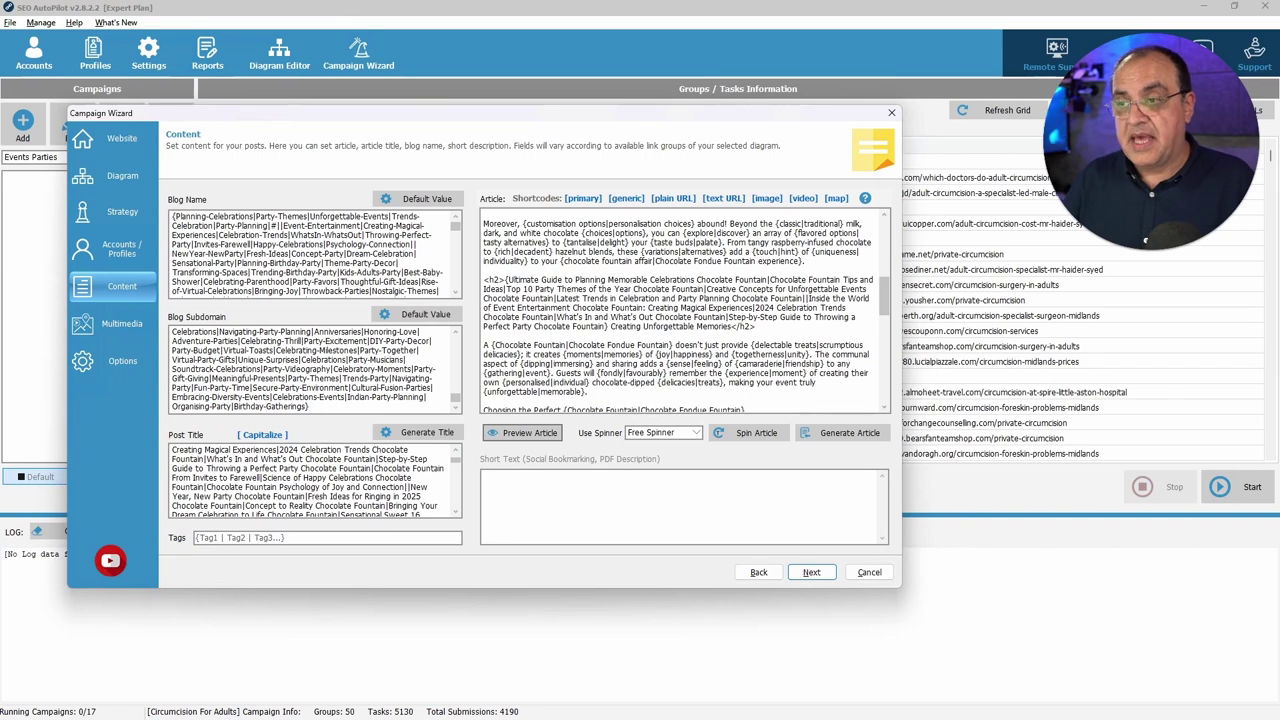
Examine the article's spun opening heading and introductory paragraph
{"action": "scroll", "coordinate": [560, 280], "scroll_direction": "up", "scroll_amount": 3}
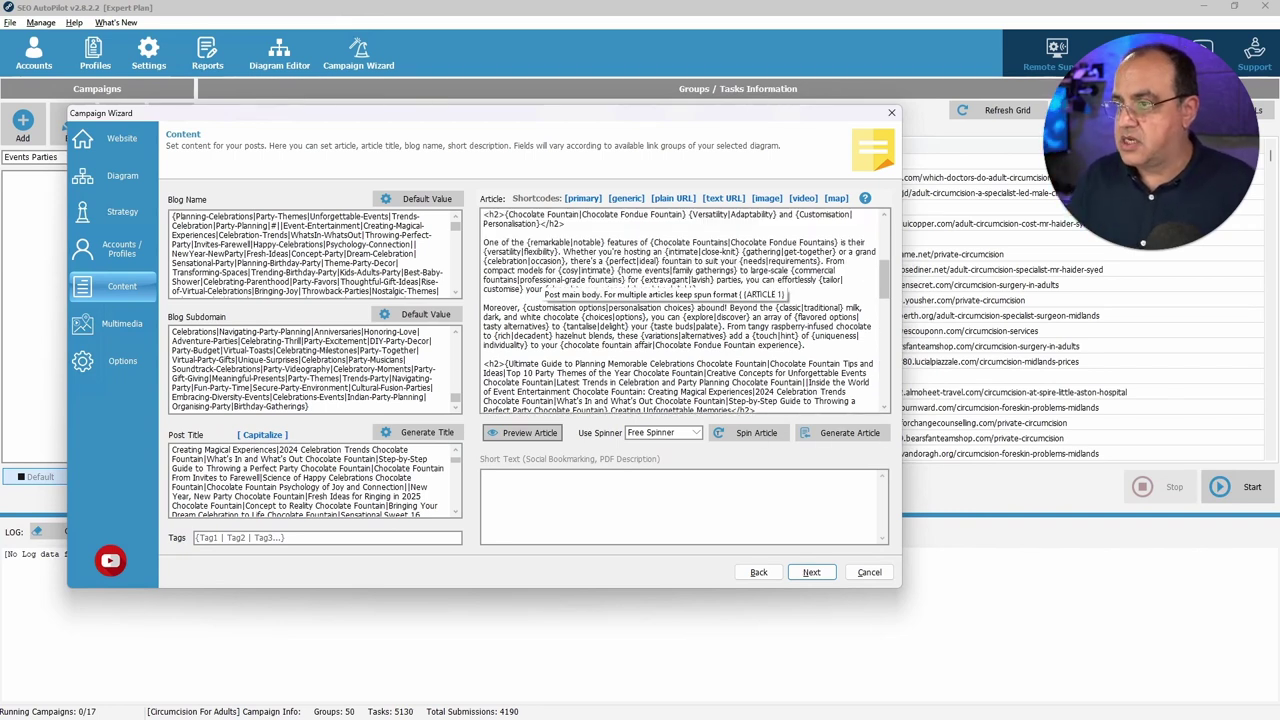
{"action": "scroll", "coordinate": [560, 285], "scroll_direction": "up", "scroll_amount": 6}
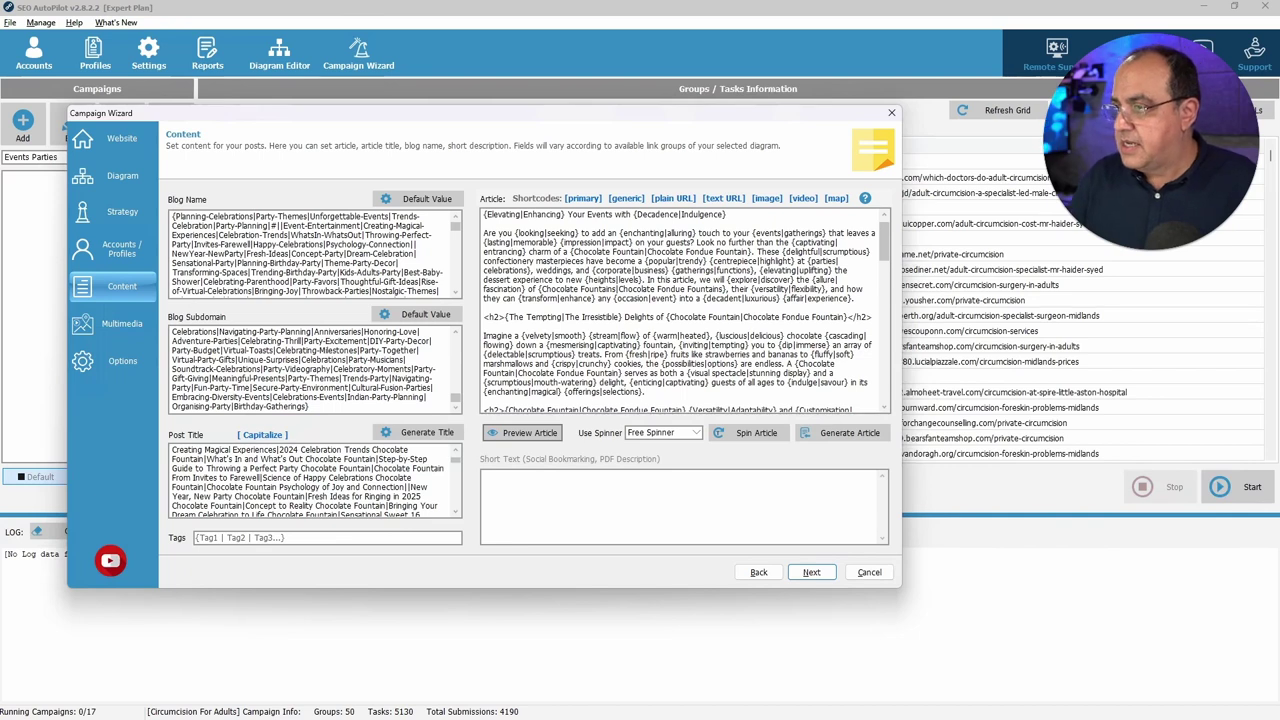
{"action": "scroll", "coordinate": [700, 320], "scroll_direction": "up", "scroll_amount": 1}
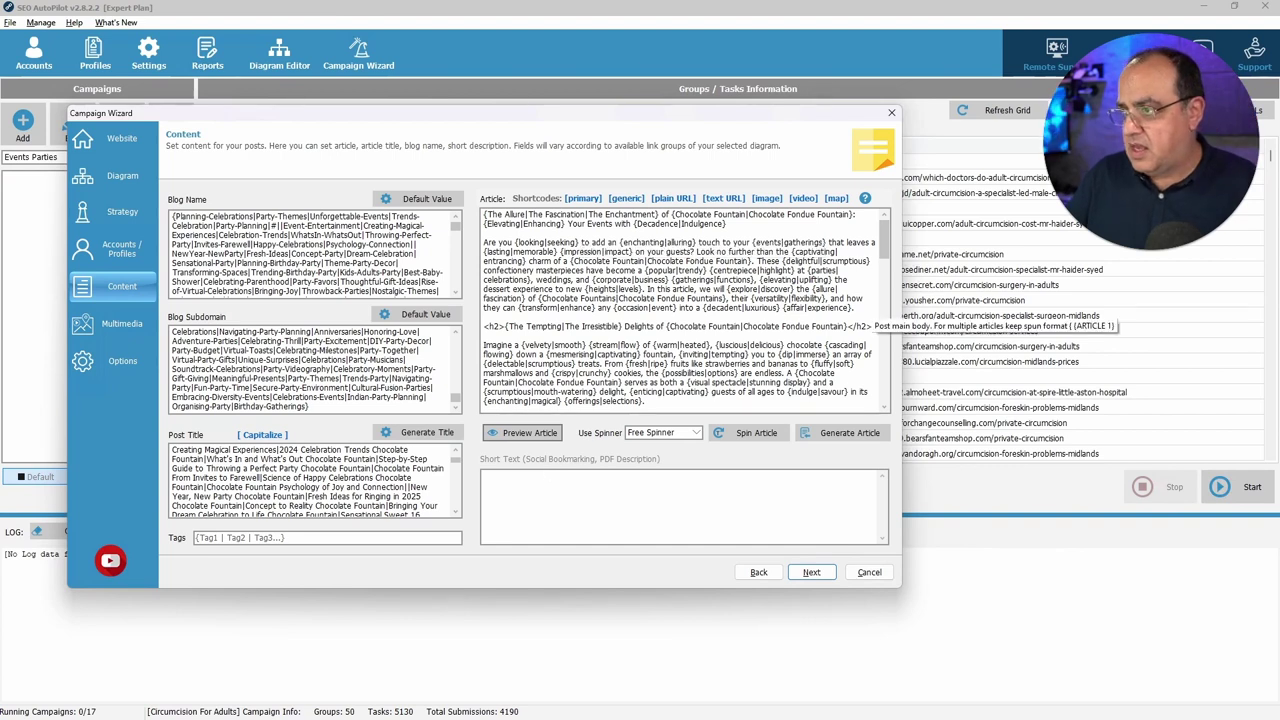
{"action": "left_click_drag", "start_coordinate": [868, 307], "coordinate": [486, 216]}
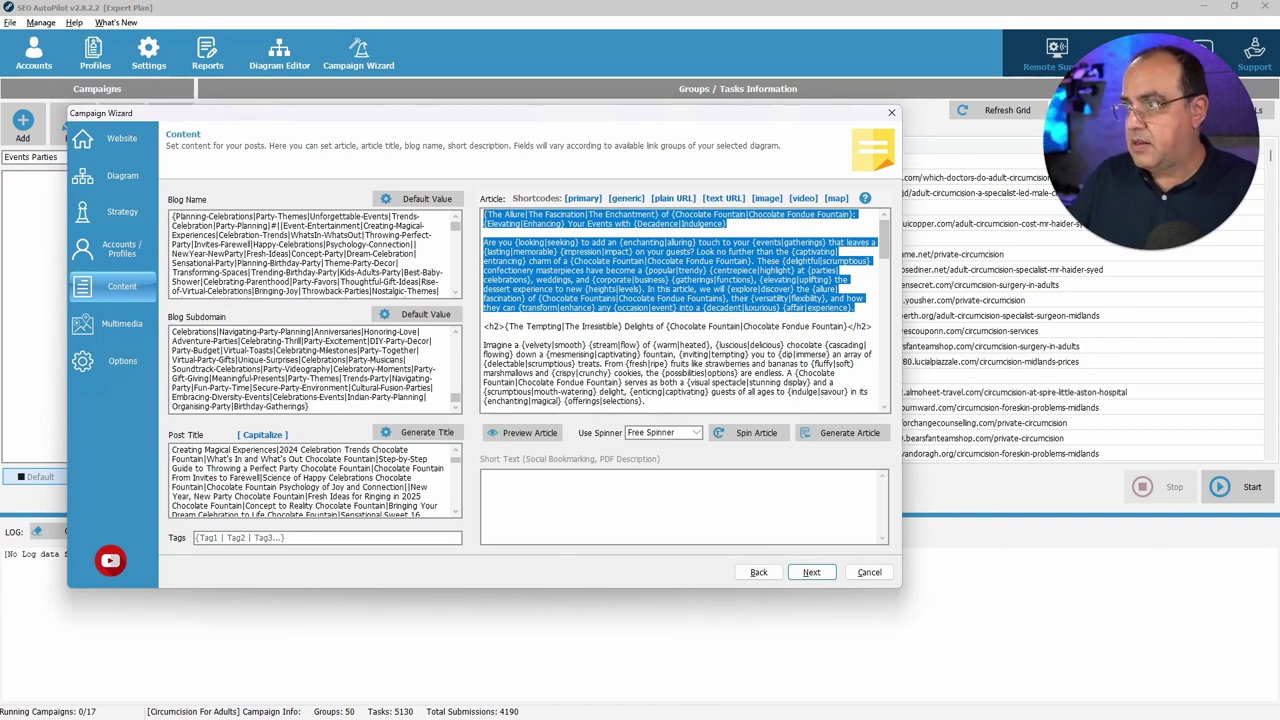
{"action": "left_click", "coordinate": [513, 540]}
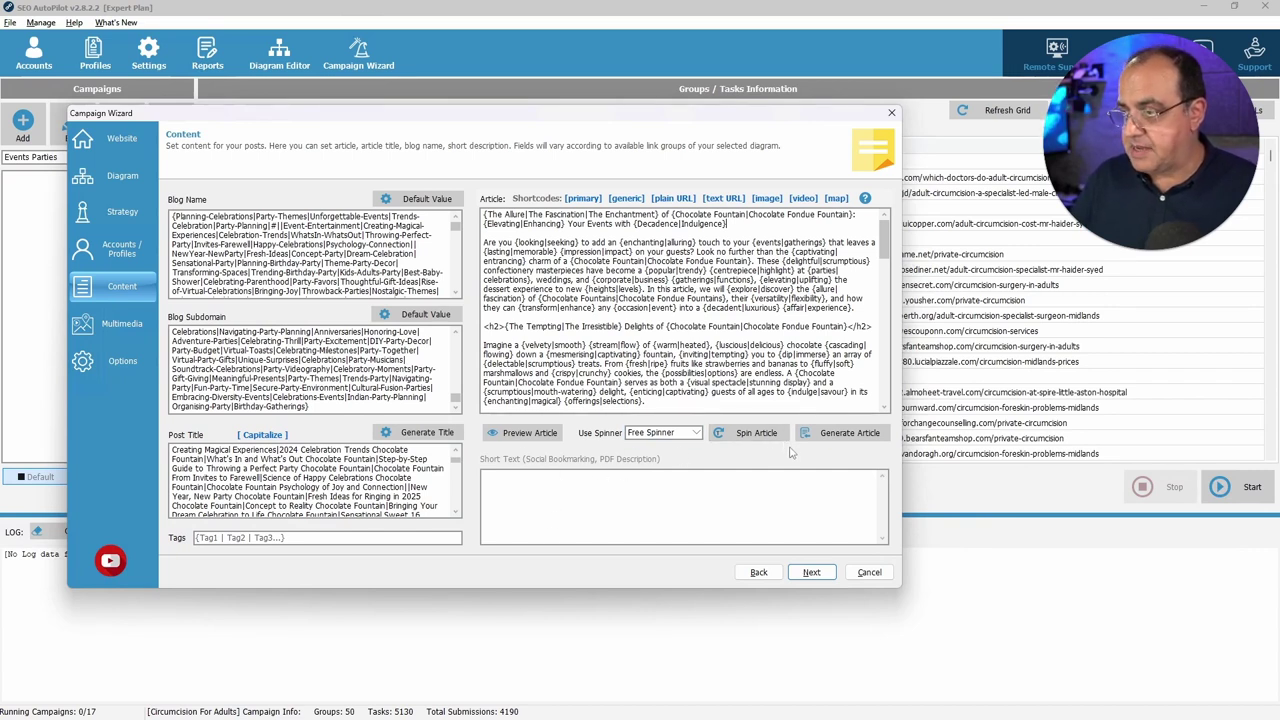
Paste the prepared list of image URLs into the campaign's multimedia settings and set the number of images per post to 1
{"action": "left_click", "coordinate": [811, 572]}
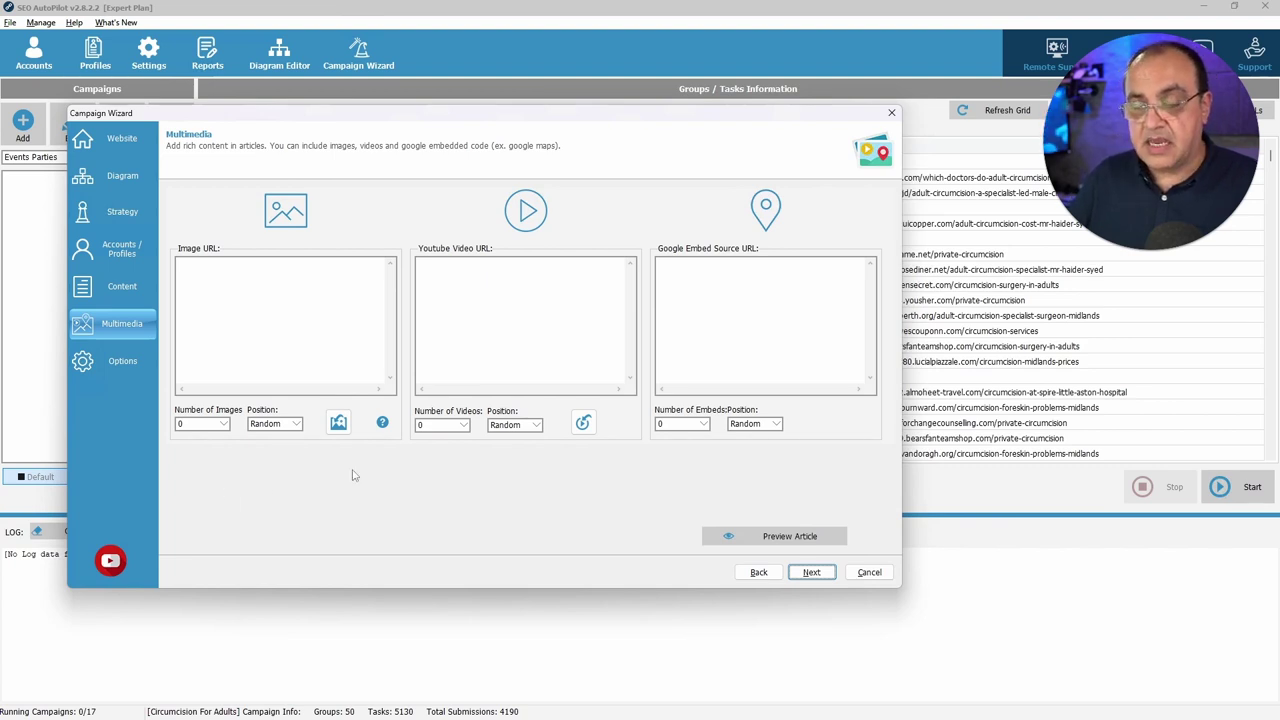
{"action": "left_click", "coordinate": [234, 270]}
{"action": "key", "text": "ctrl+v"}
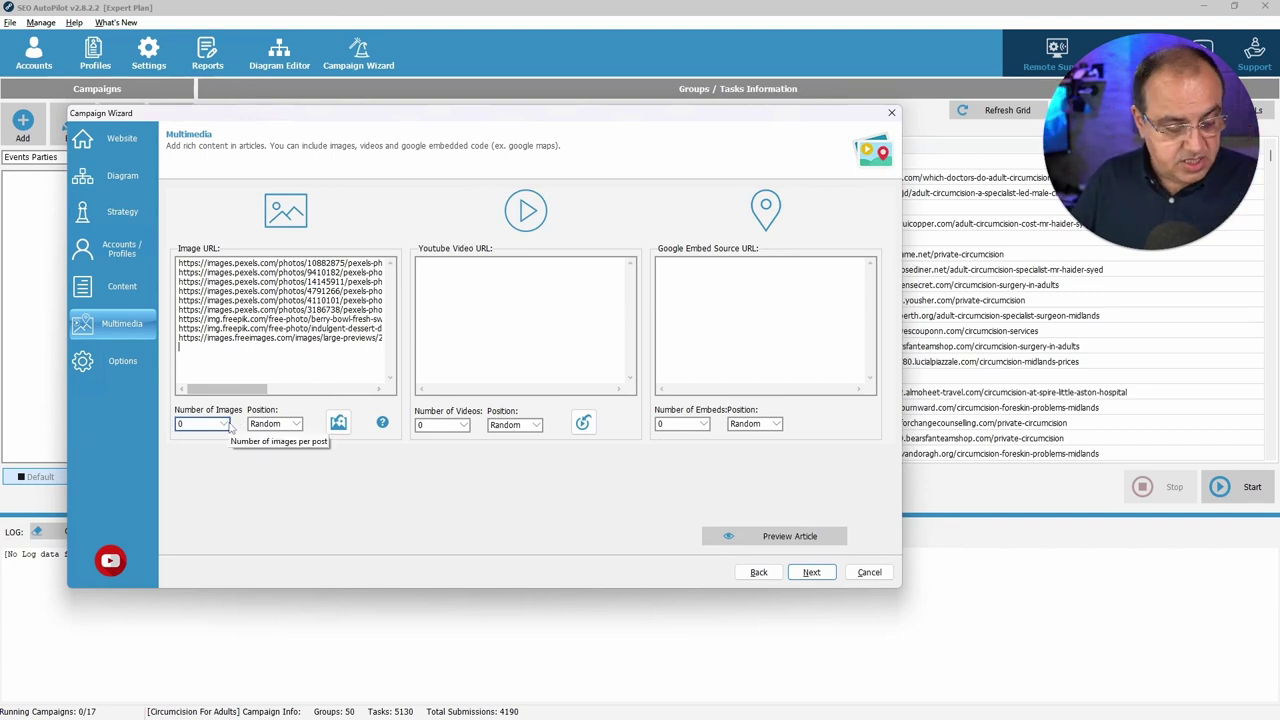
{"action": "key", "text": "ctrl+a"}
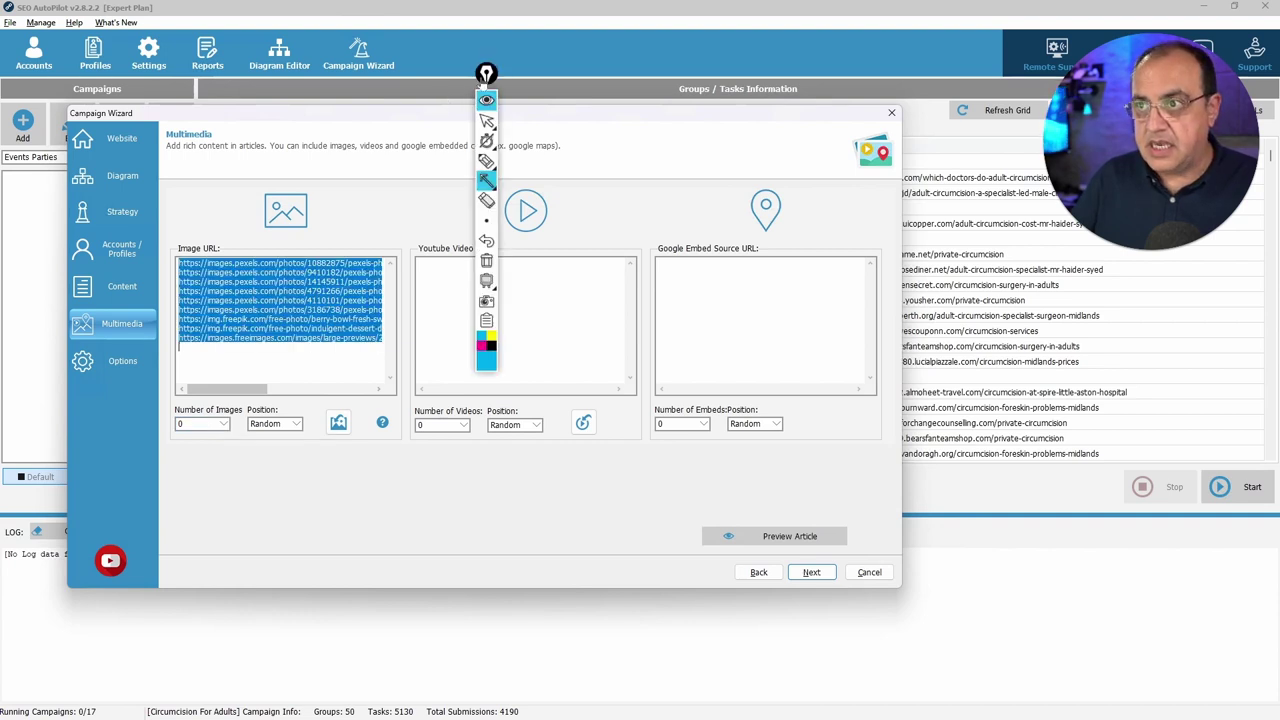
{"action": "left_click_drag", "start_coordinate": [486, 73], "coordinate": [260, 73]}
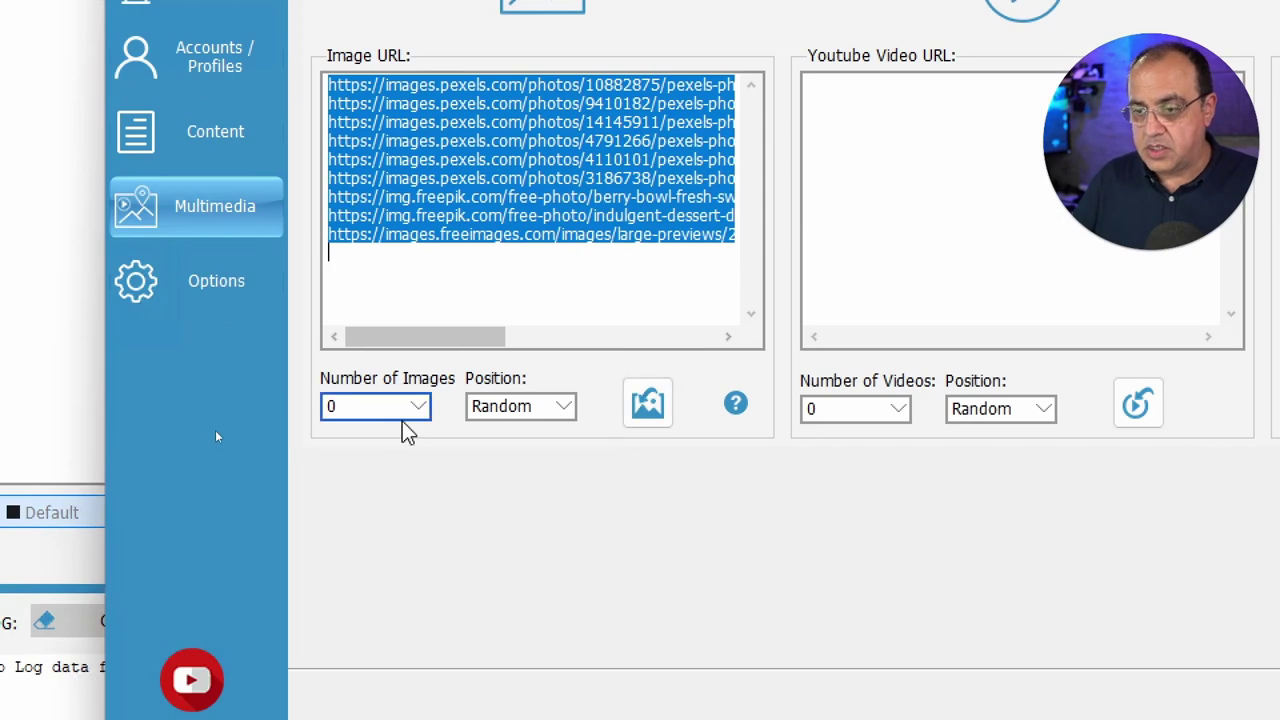
{"action": "left_click", "coordinate": [417, 408]}
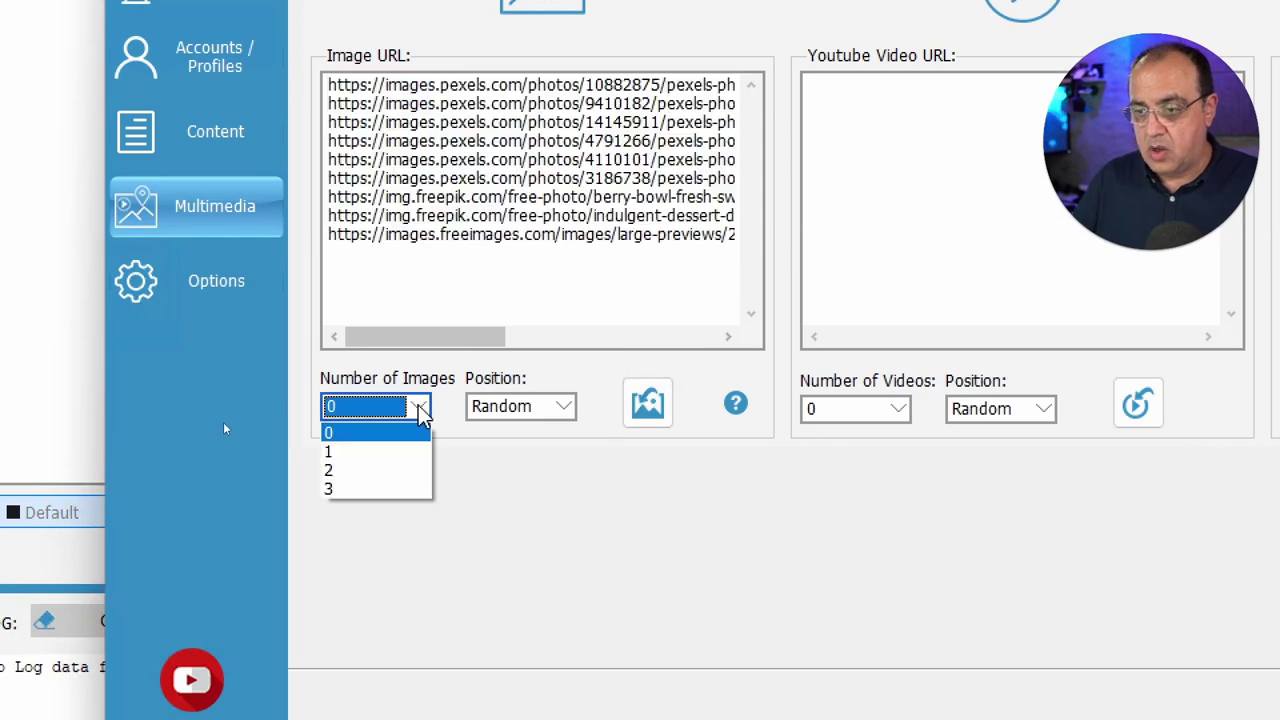
{"action": "left_click", "coordinate": [350, 453]}
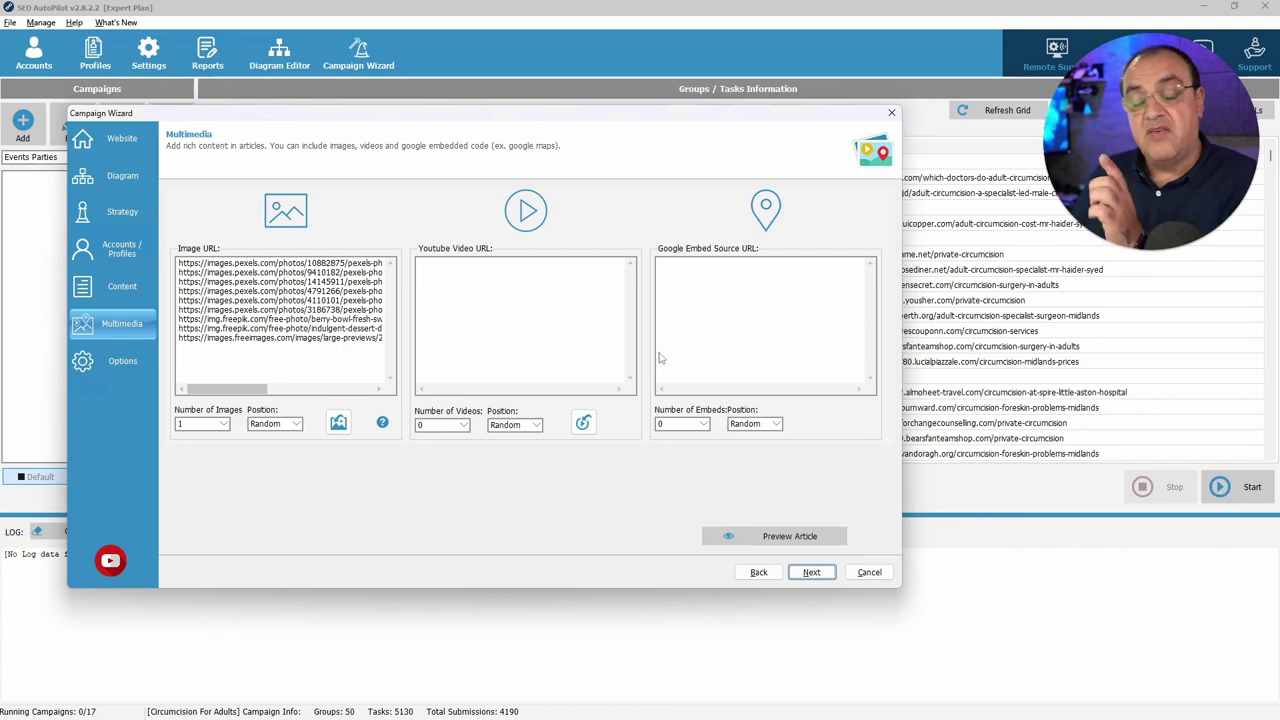
{"action": "left_click", "coordinate": [660, 264]}
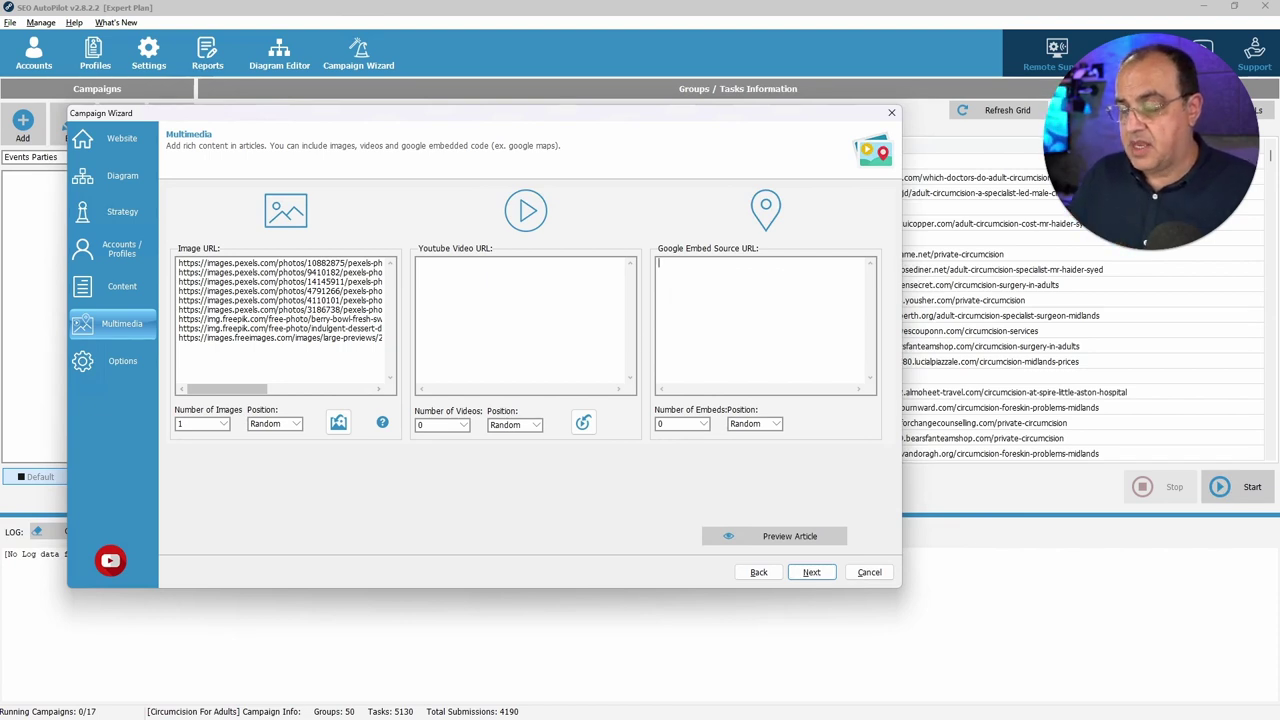
{"action": "left_click", "coordinate": [704, 430]}
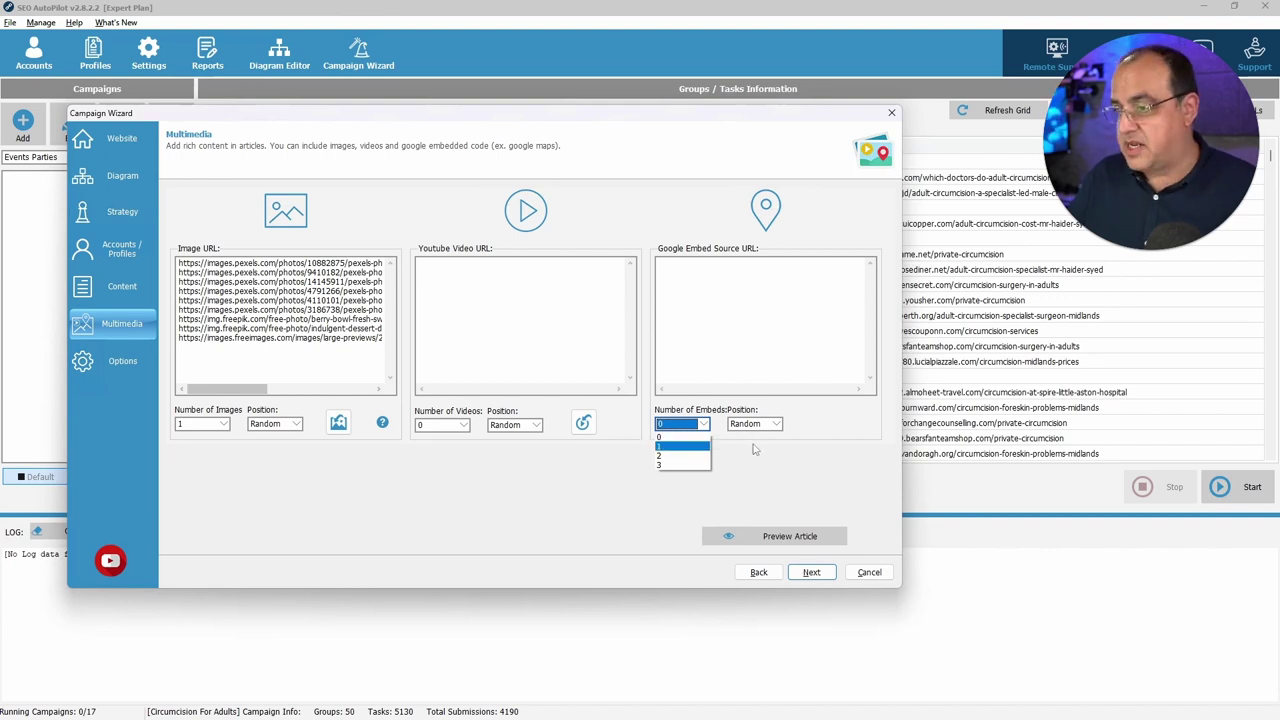
{"action": "left_click", "coordinate": [548, 509]}
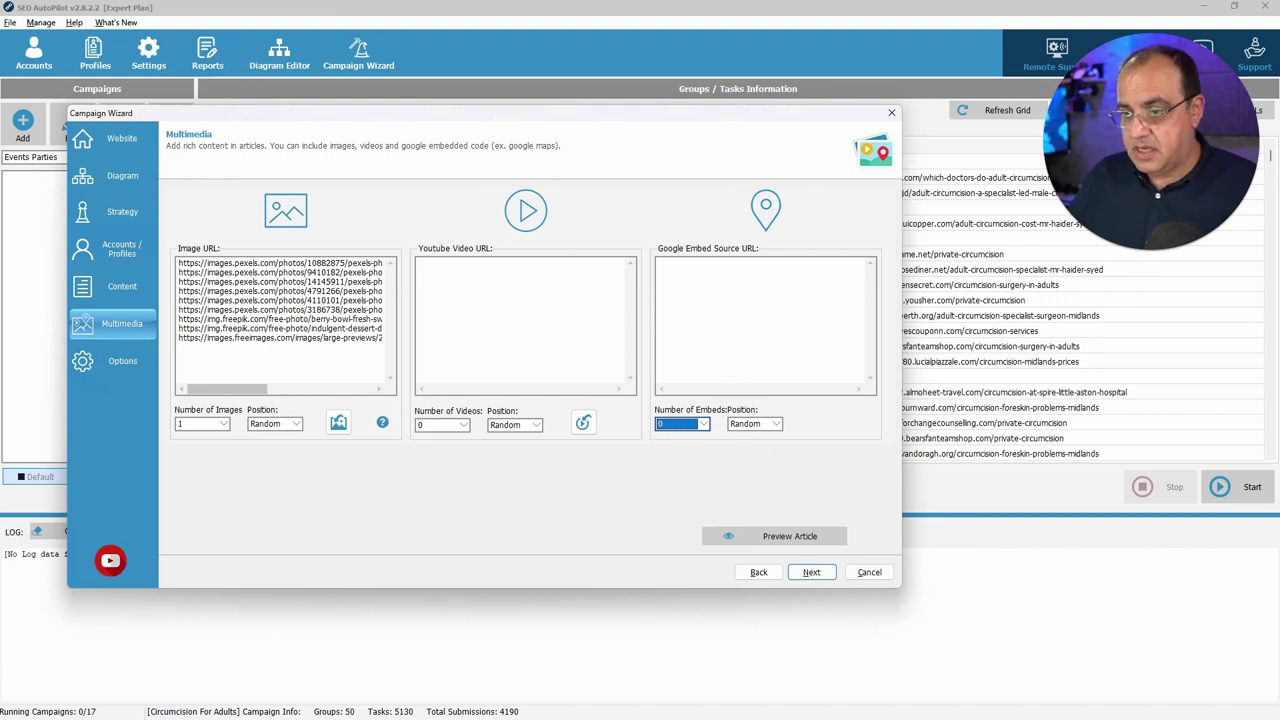
Preview the article with its randomly placed images, spin further variations to check the image placement, and close the preview
{"action": "left_click", "coordinate": [780, 538]}
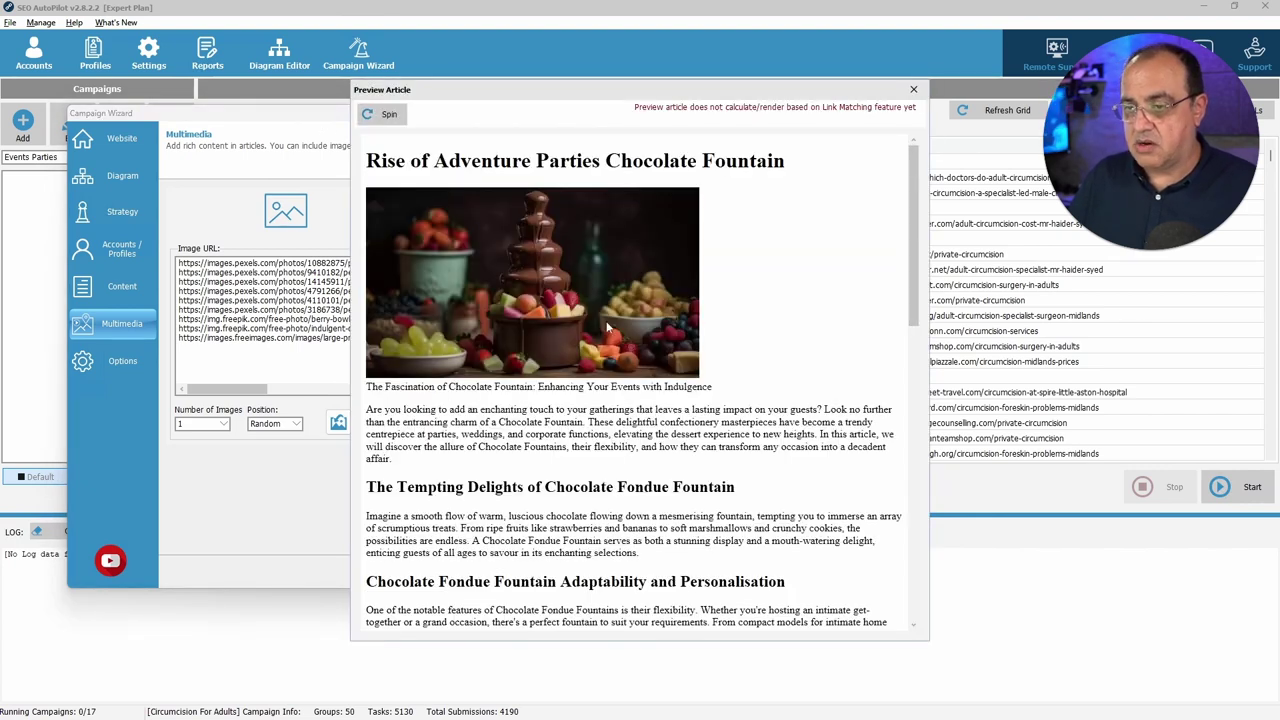
{"action": "left_click", "coordinate": [398, 116]}
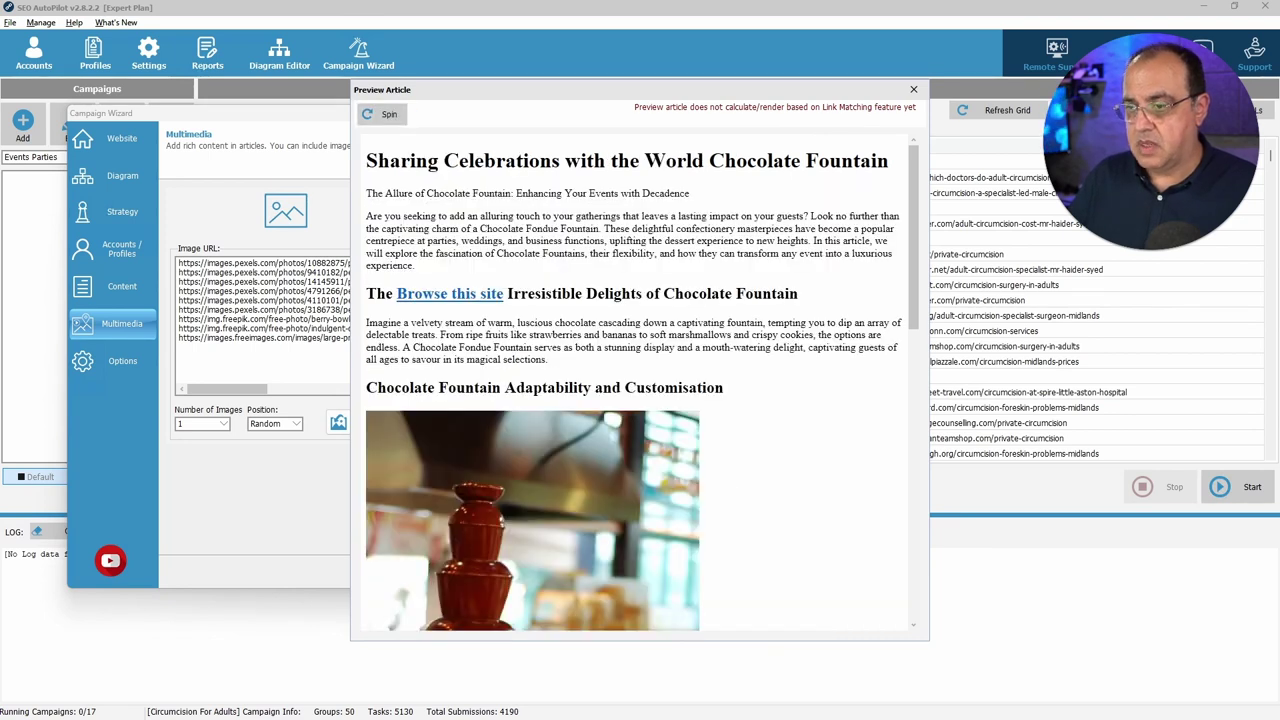
{"action": "scroll", "coordinate": [623, 322], "scroll_direction": "down", "scroll_amount": 5}
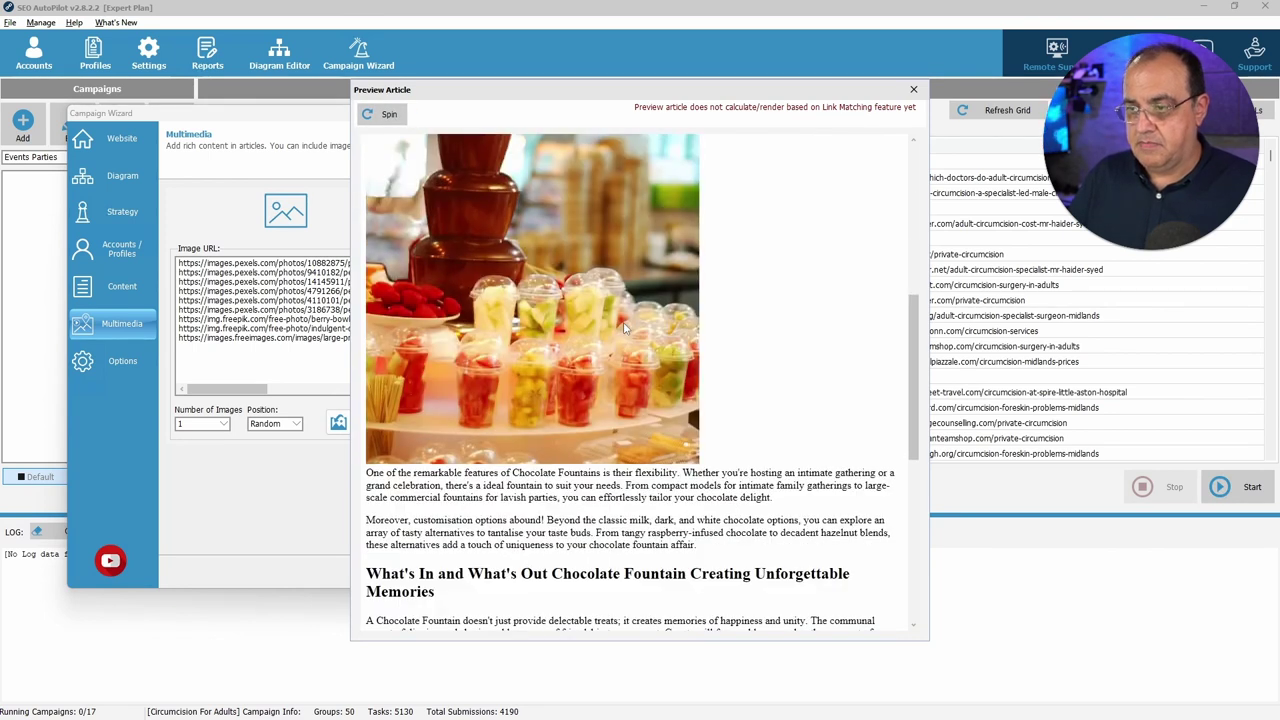
{"action": "left_click", "coordinate": [389, 114]}
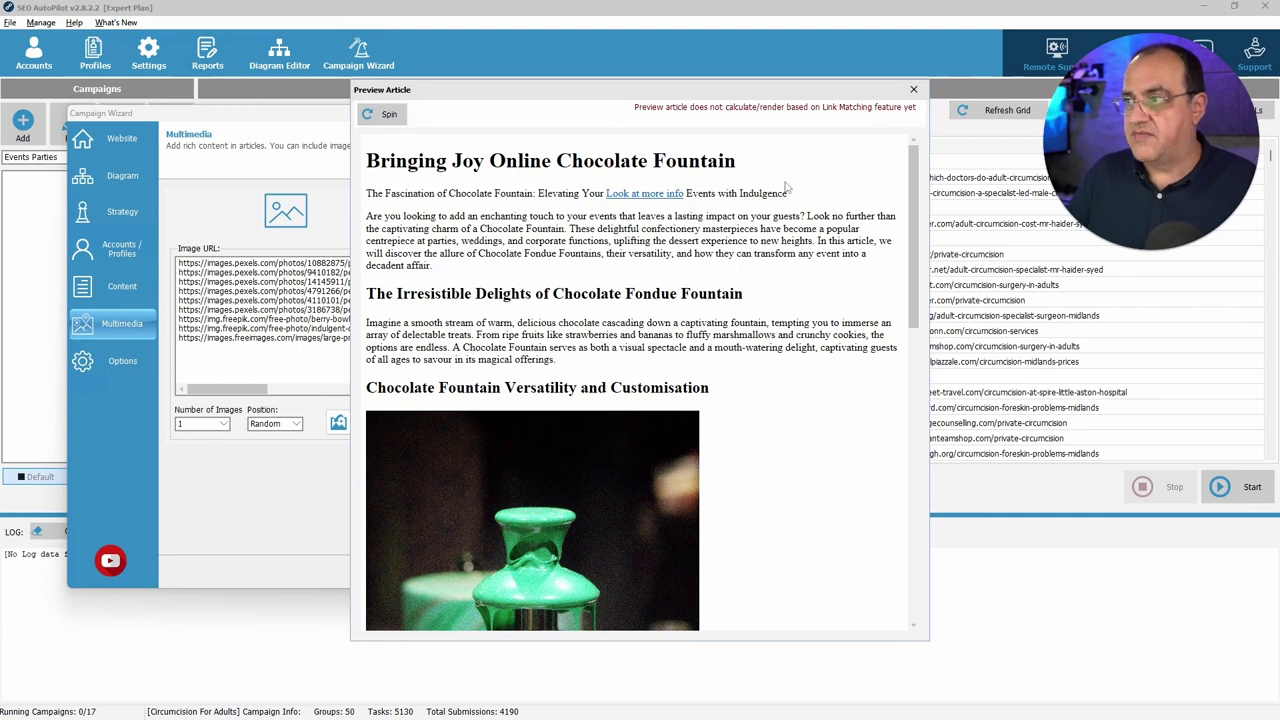
{"action": "left_click", "coordinate": [913, 91]}
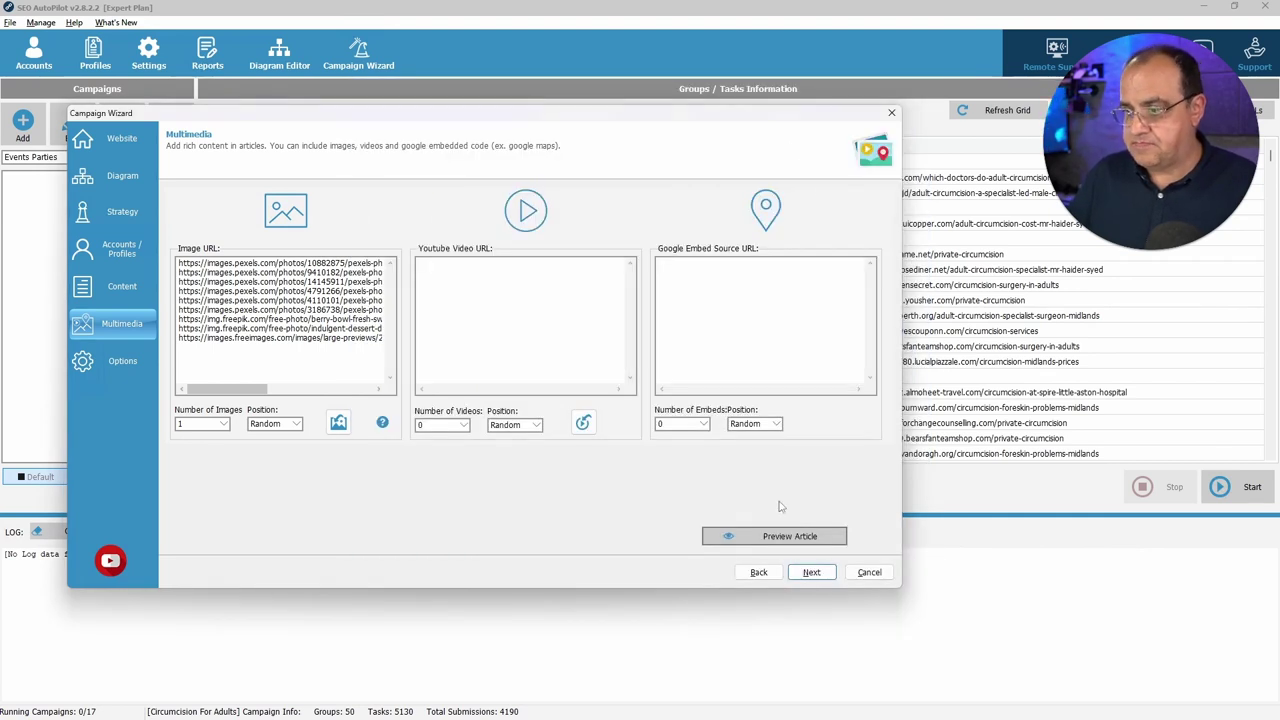
Continue to the campaign options, try Omega Indexer as the indexing service, and set the indexer back to None
{"action": "left_click", "coordinate": [812, 572]}
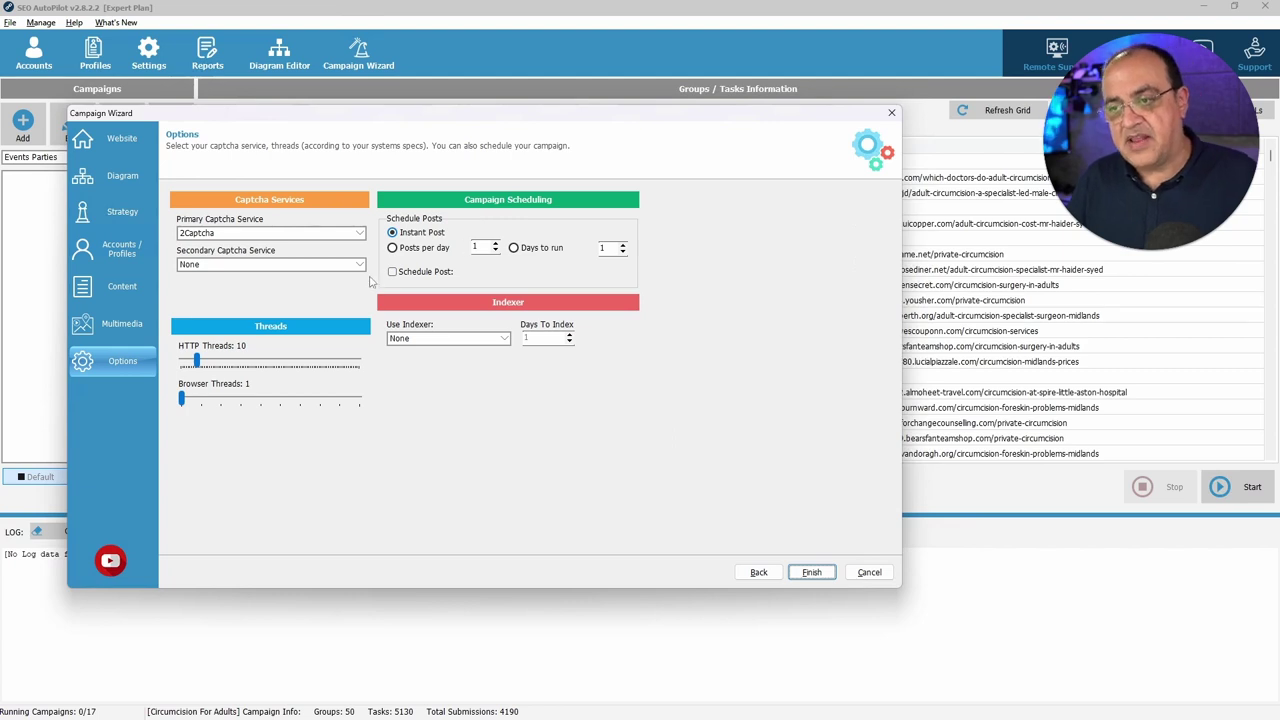
{"action": "left_click", "coordinate": [446, 341]}
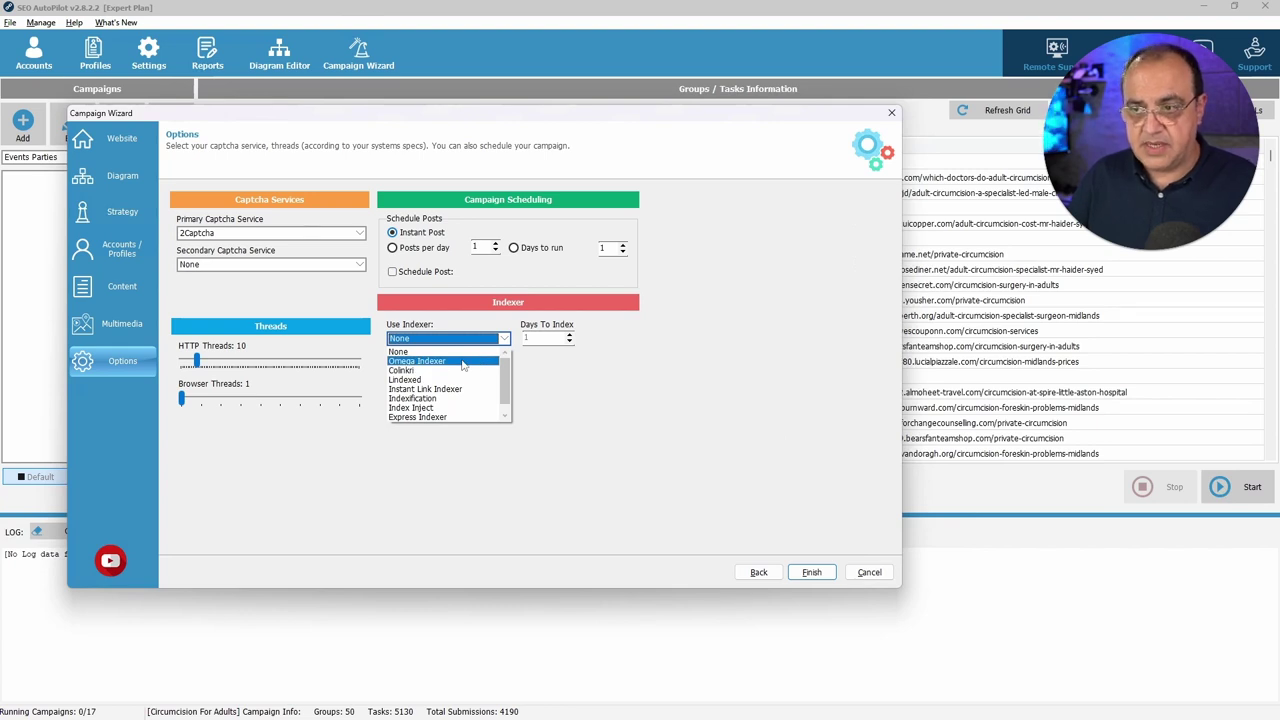
{"action": "left_click", "coordinate": [463, 362]}
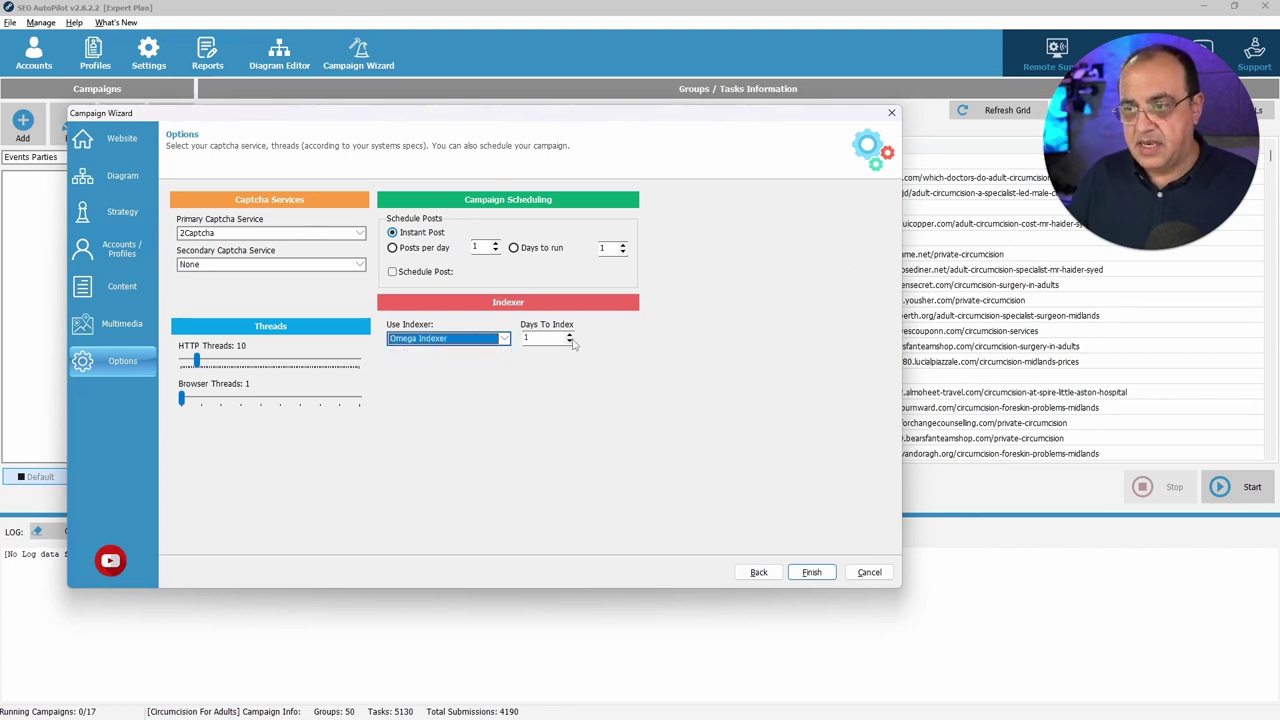
{"action": "left_click", "coordinate": [500, 340]}
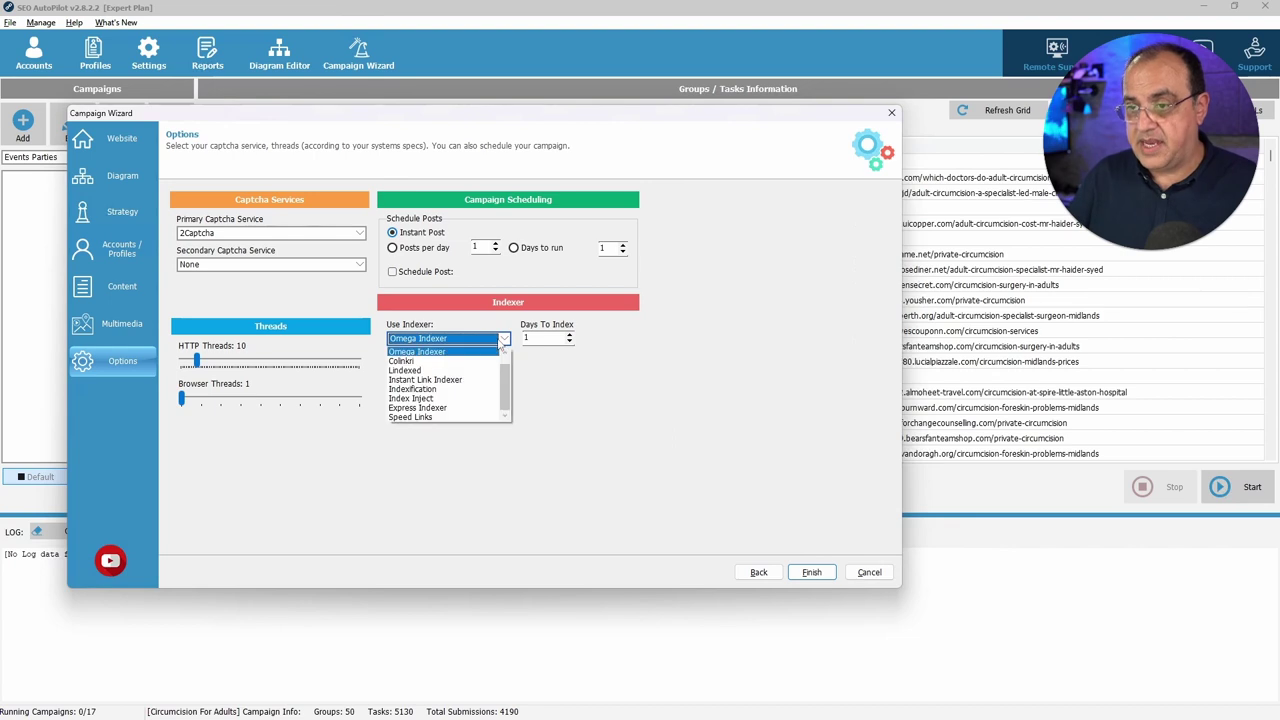
{"action": "scroll", "coordinate": [510, 395], "scroll_direction": "up", "scroll_amount": 1}
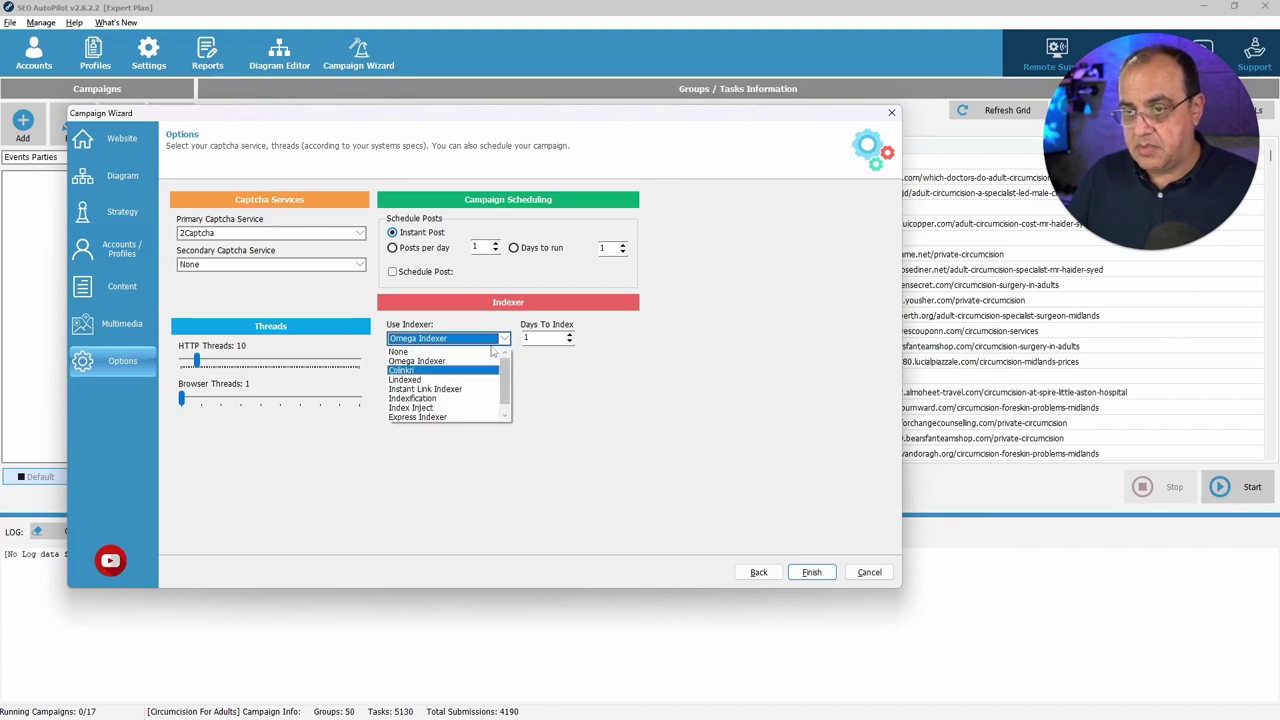
{"action": "left_click", "coordinate": [453, 352]}
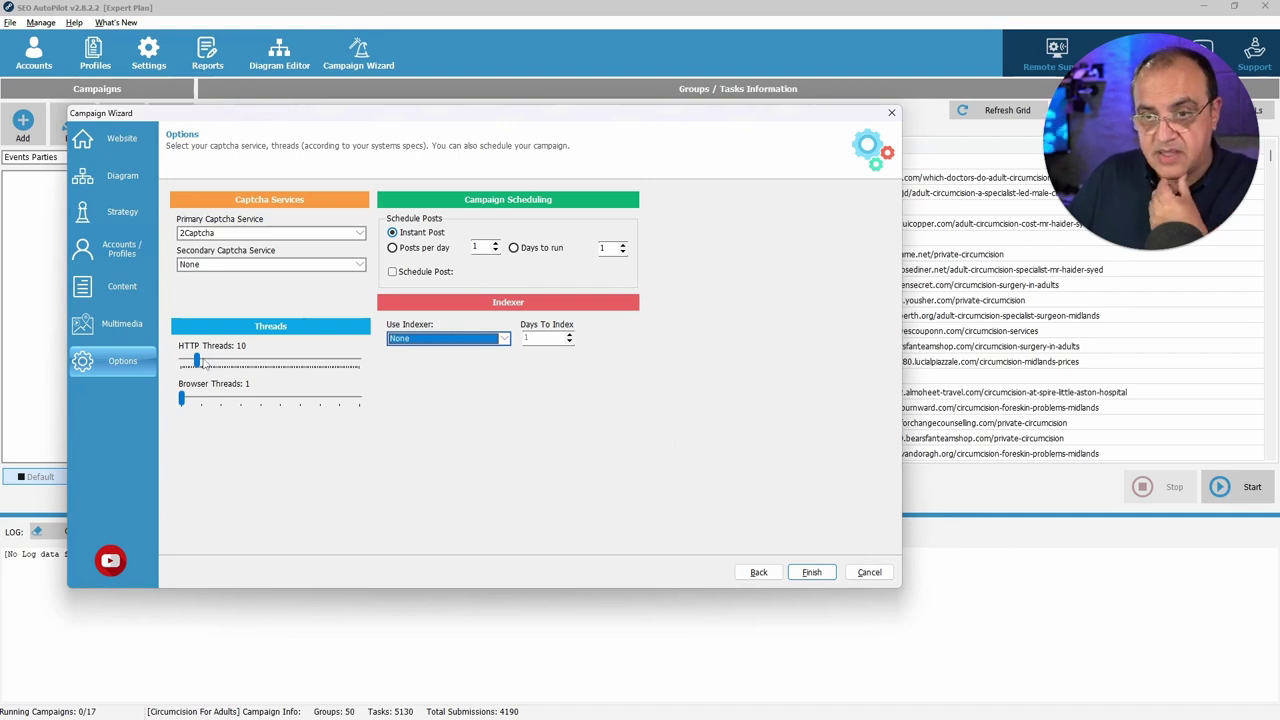
Set the campaign's browser threads to 10
{"action": "left_click", "coordinate": [340, 402]}
{"action": "left_click", "coordinate": [340, 402]}
{"action": "left_click", "coordinate": [339, 402]}
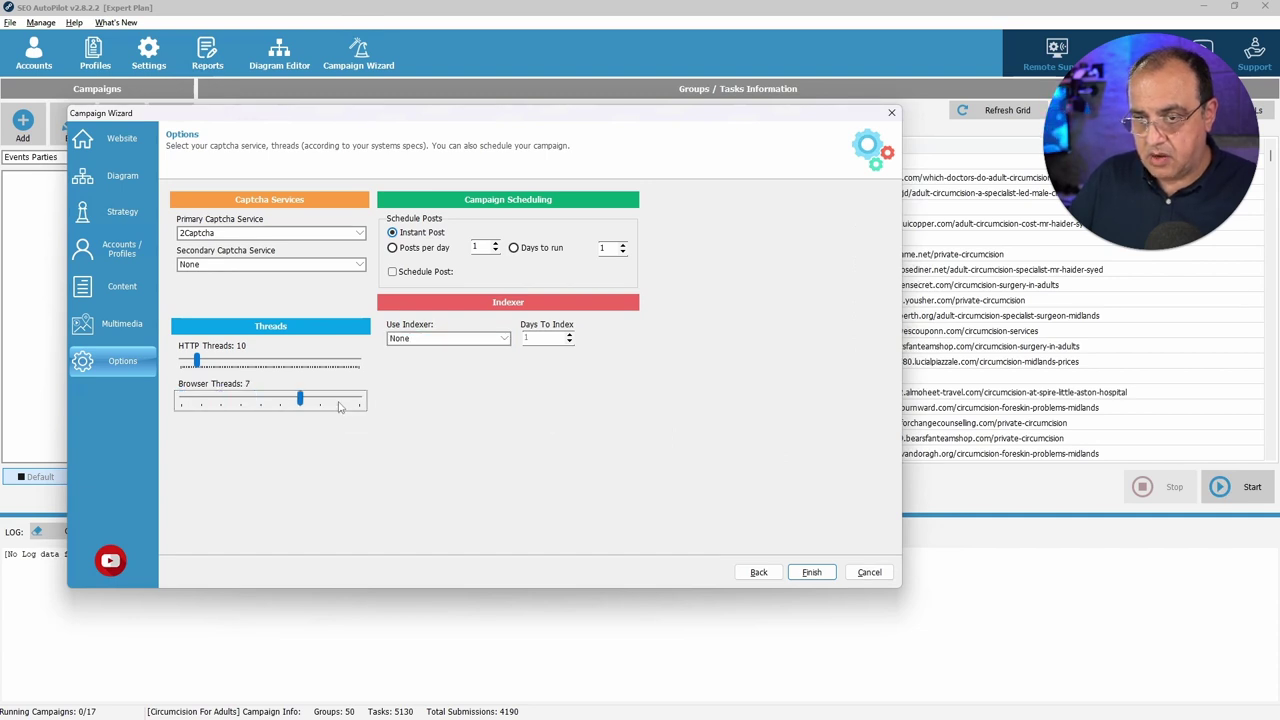
{"action": "left_click", "coordinate": [339, 403]}
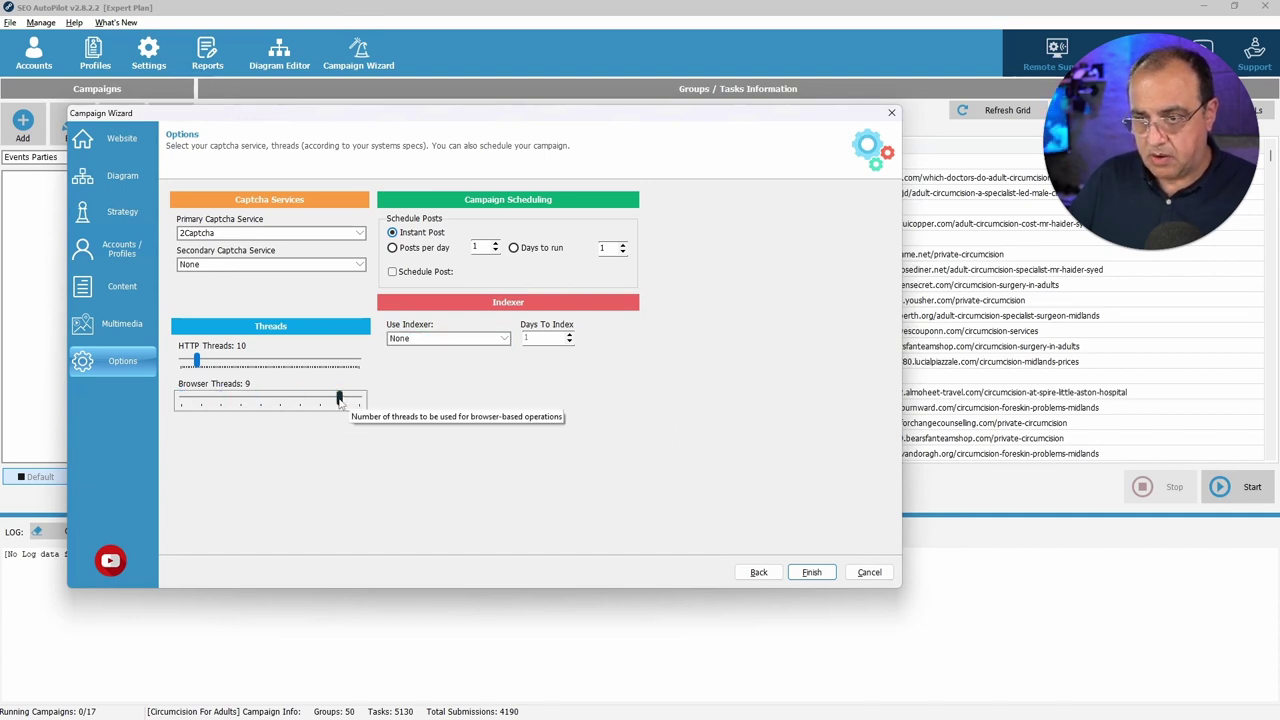
{"action": "left_click_drag", "start_coordinate": [340, 400], "coordinate": [366, 400]}
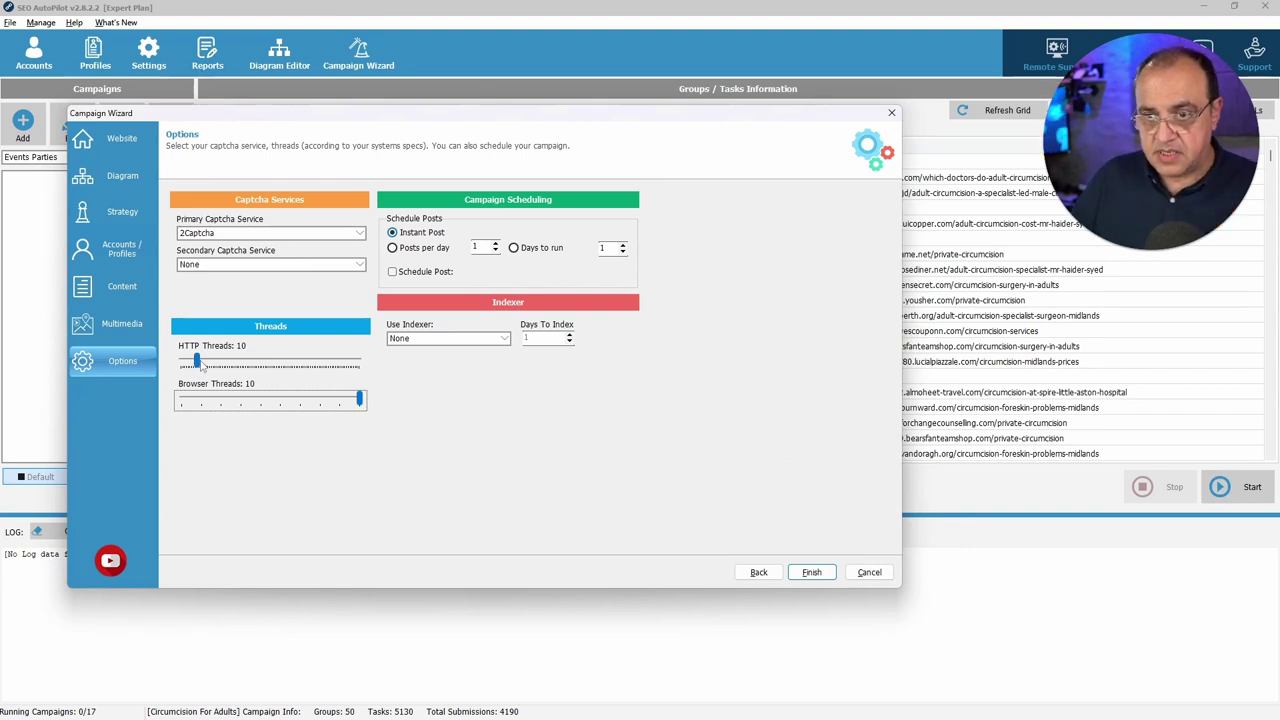
Set the campaign's HTTP threads to 20
{"action": "left_click_drag", "start_coordinate": [200, 362], "coordinate": [250, 366]}
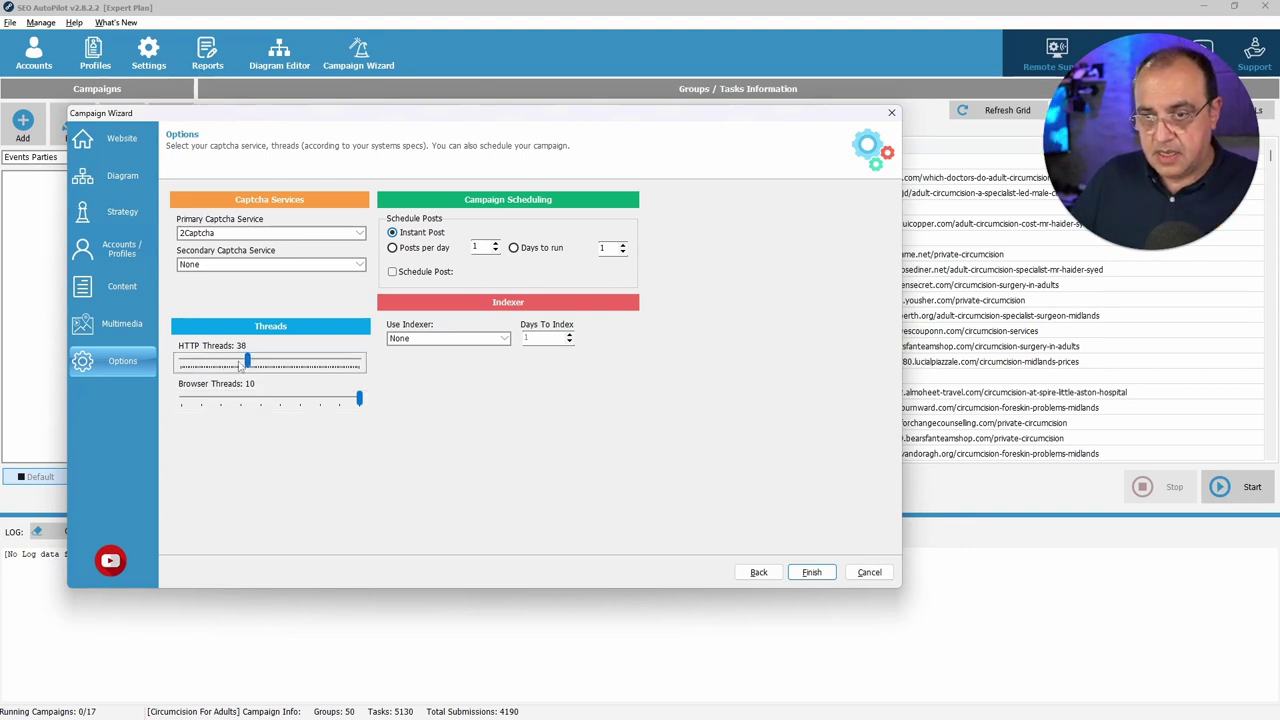
{"action": "left_click", "coordinate": [218, 364]}
{"action": "left_click", "coordinate": [224, 364]}
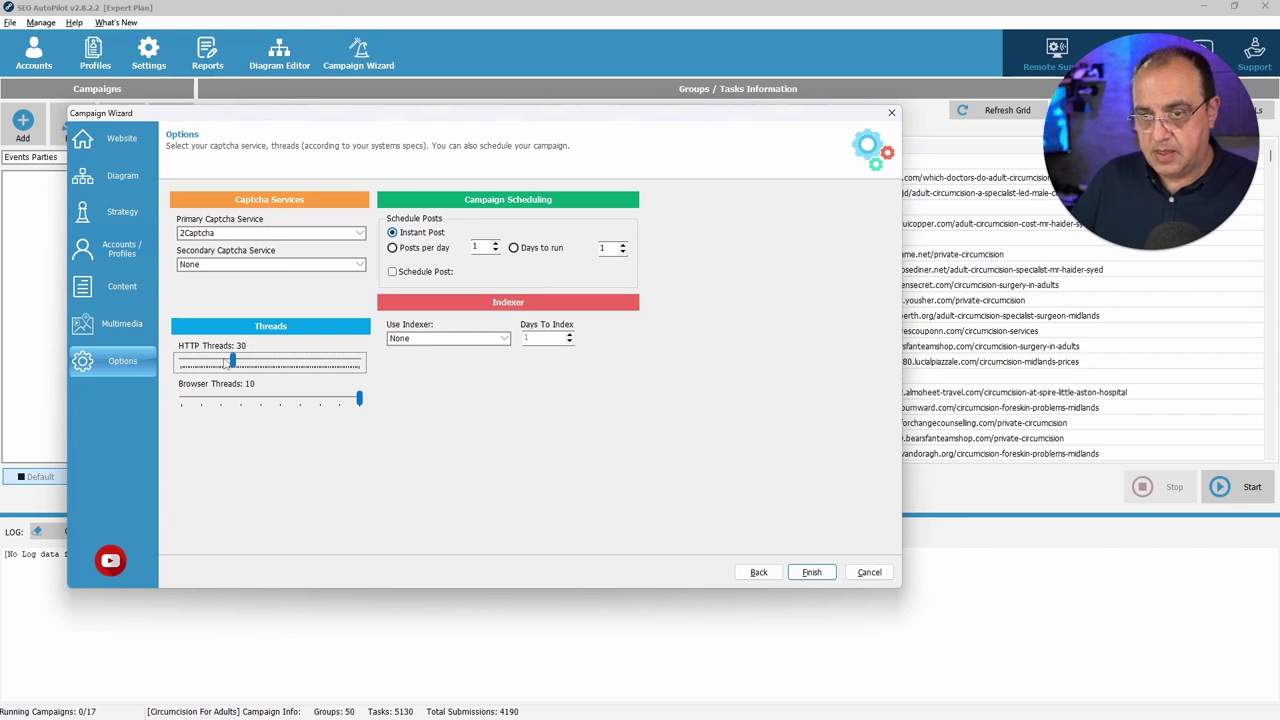
{"action": "left_click_drag", "start_coordinate": [229, 362], "coordinate": [214, 362]}
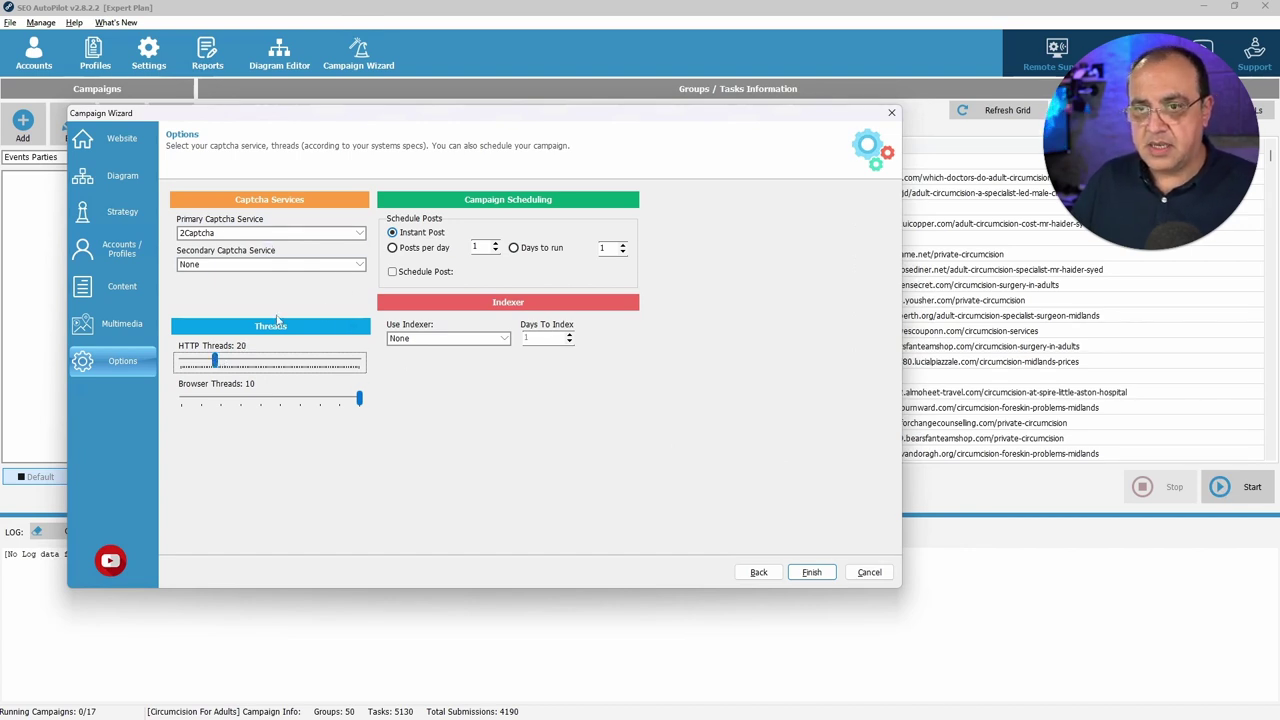
Finish and save the Chocolate Fountain campaign, and start running it
{"action": "left_click", "coordinate": [821, 576]}
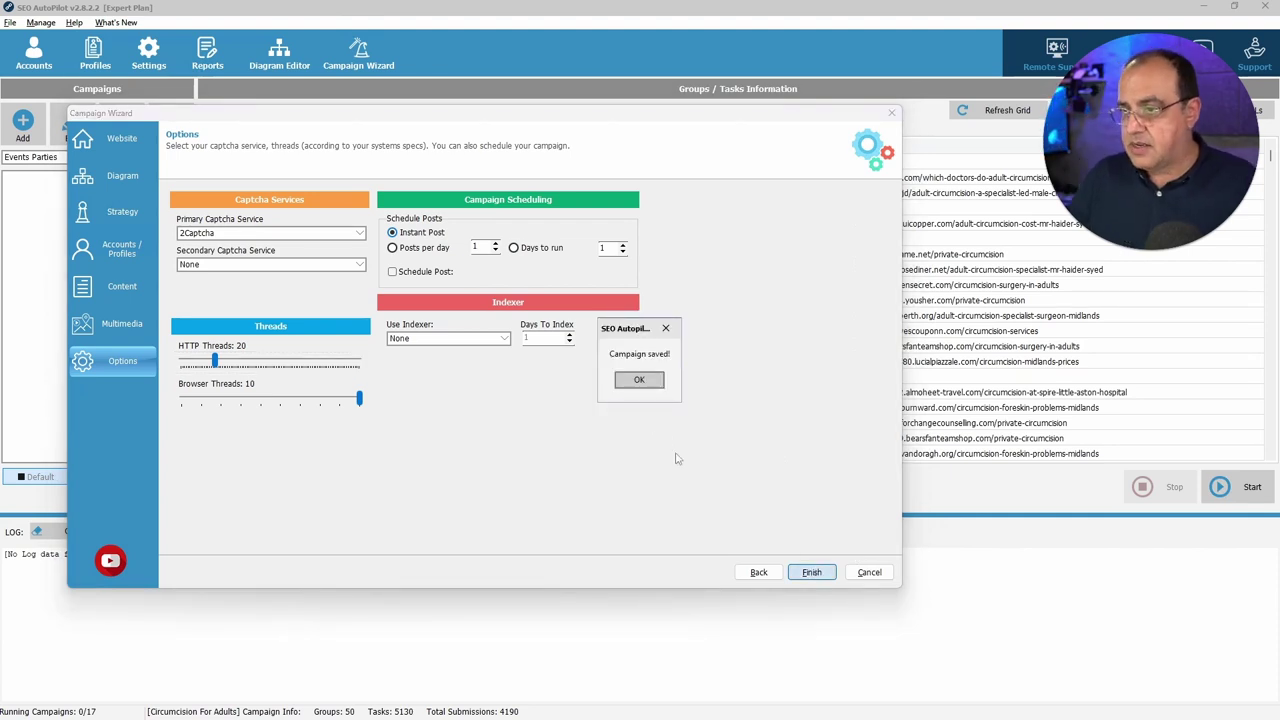
{"action": "left_click", "coordinate": [650, 381]}
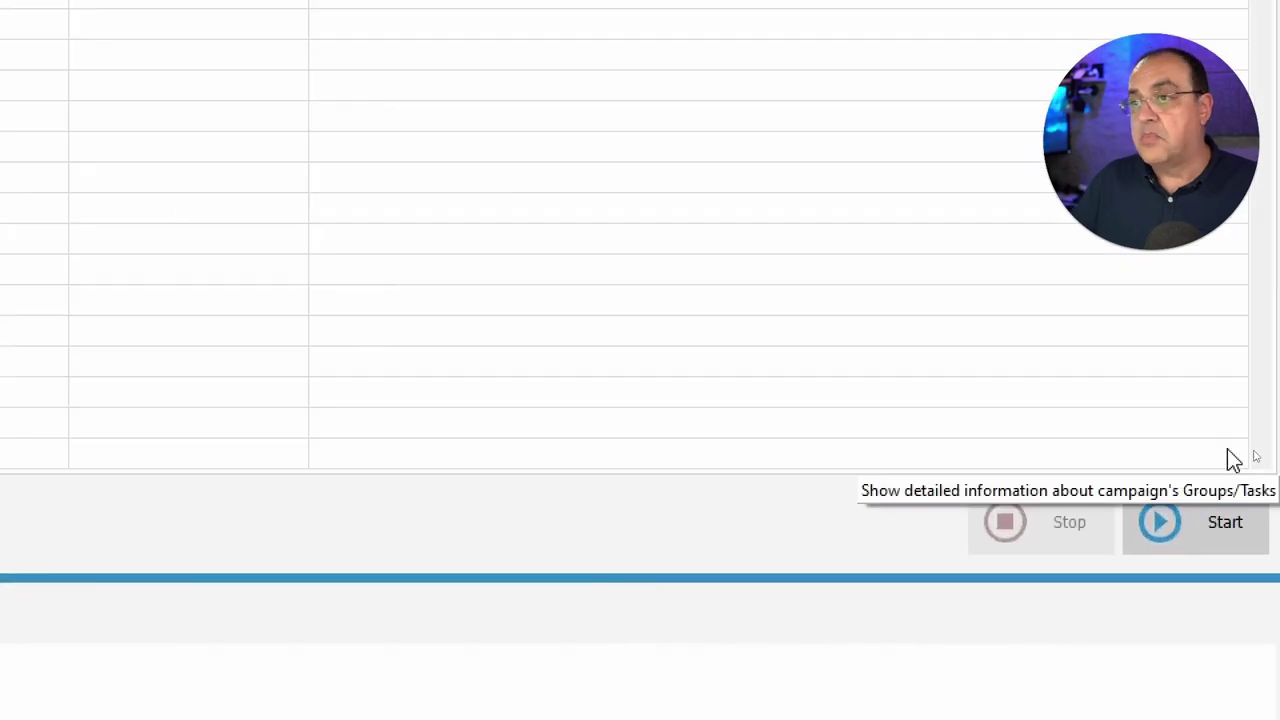
{"action": "left_click", "coordinate": [1240, 525]}
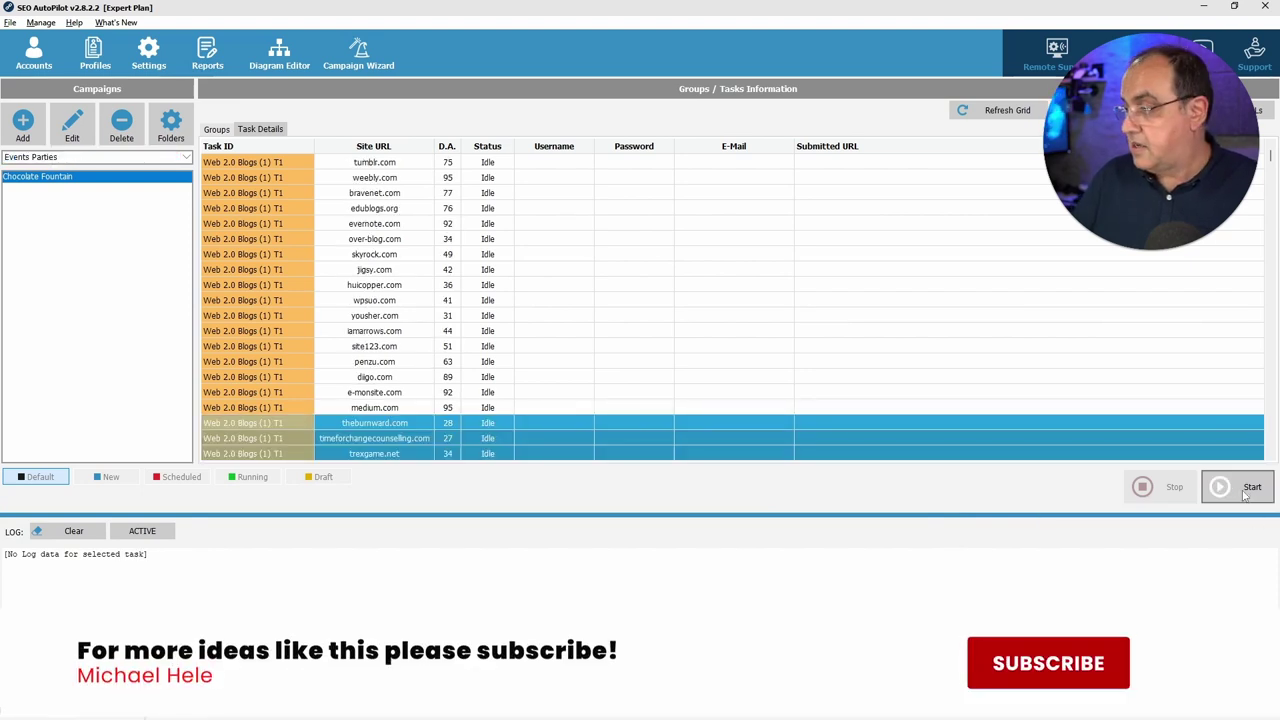
{"action": "left_click", "coordinate": [1248, 490]}
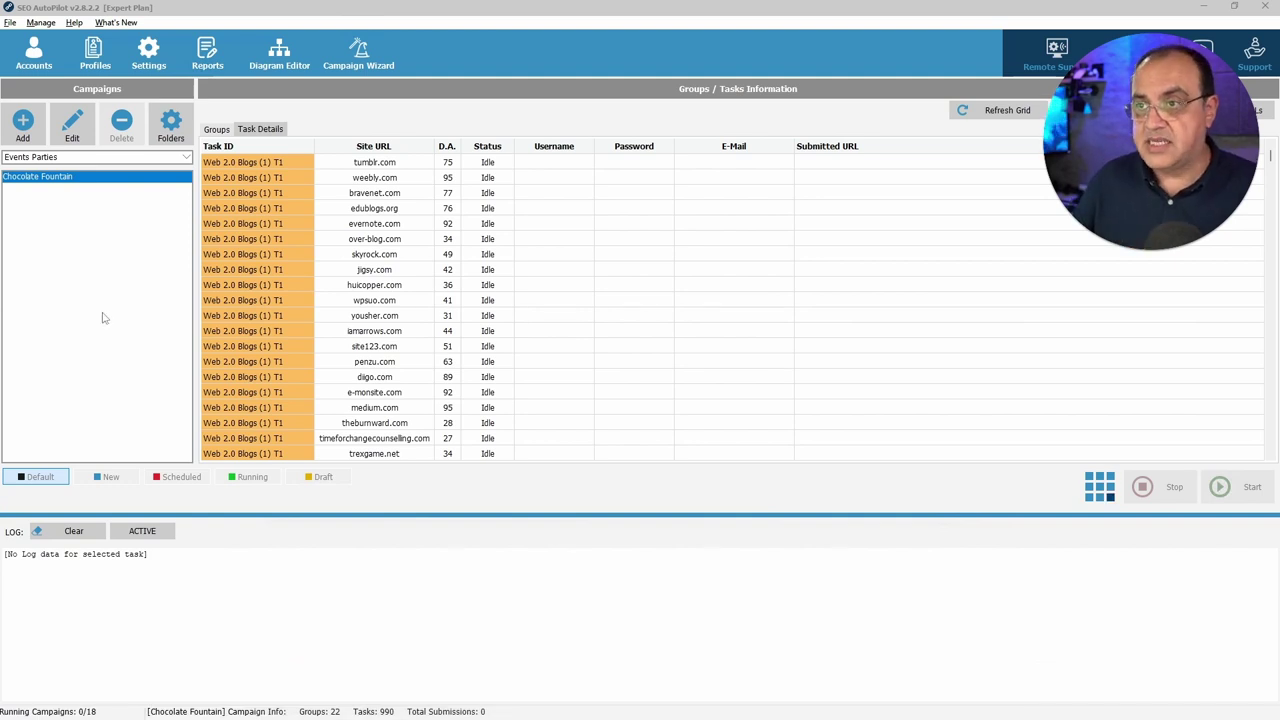
{"action": "scroll", "coordinate": [406, 224], "scroll_direction": "up", "scroll_amount": 1}
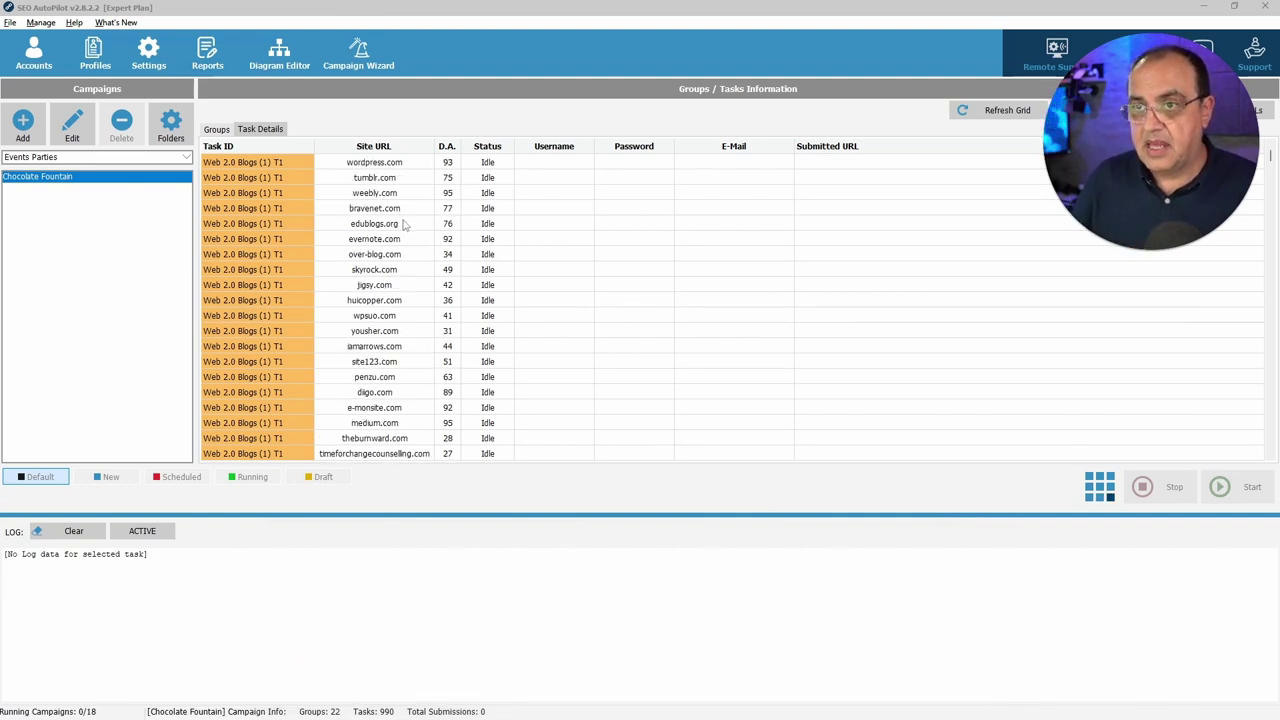